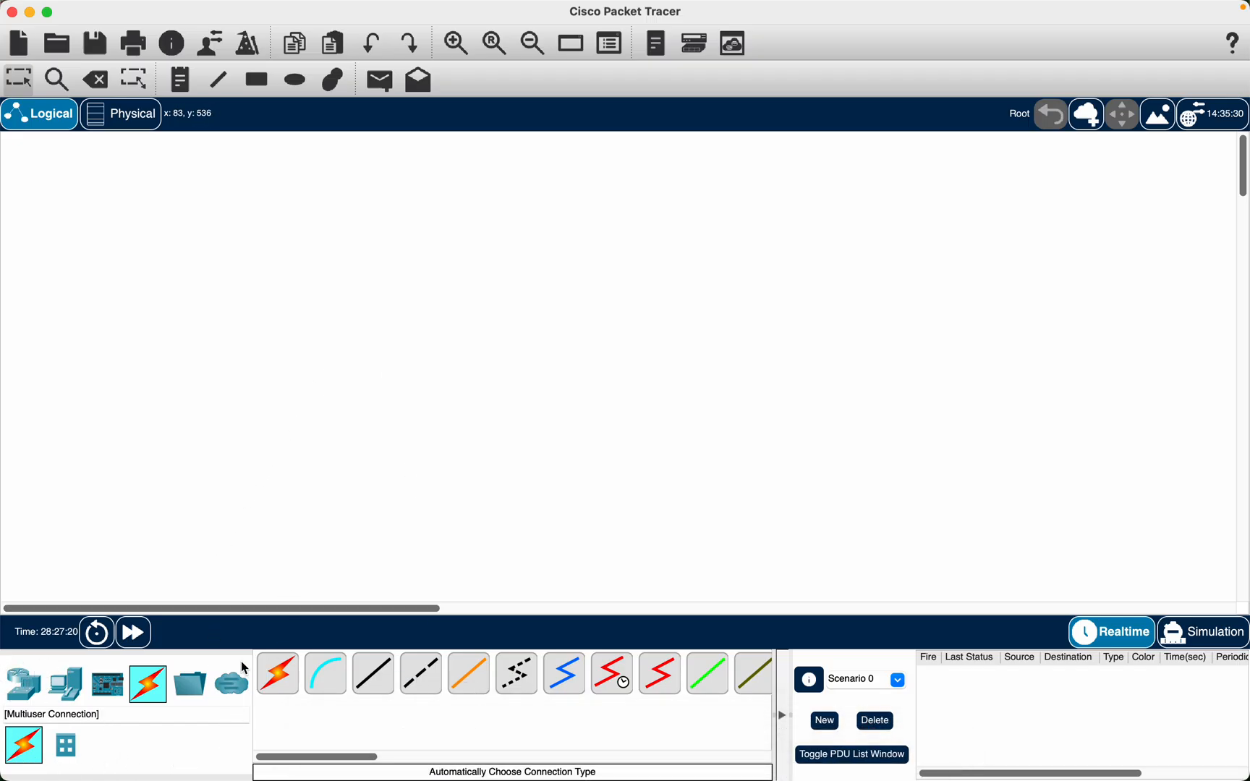
Look through the available router, switch and hub models.
{"action": "left_click", "coordinate": [29, 706]}
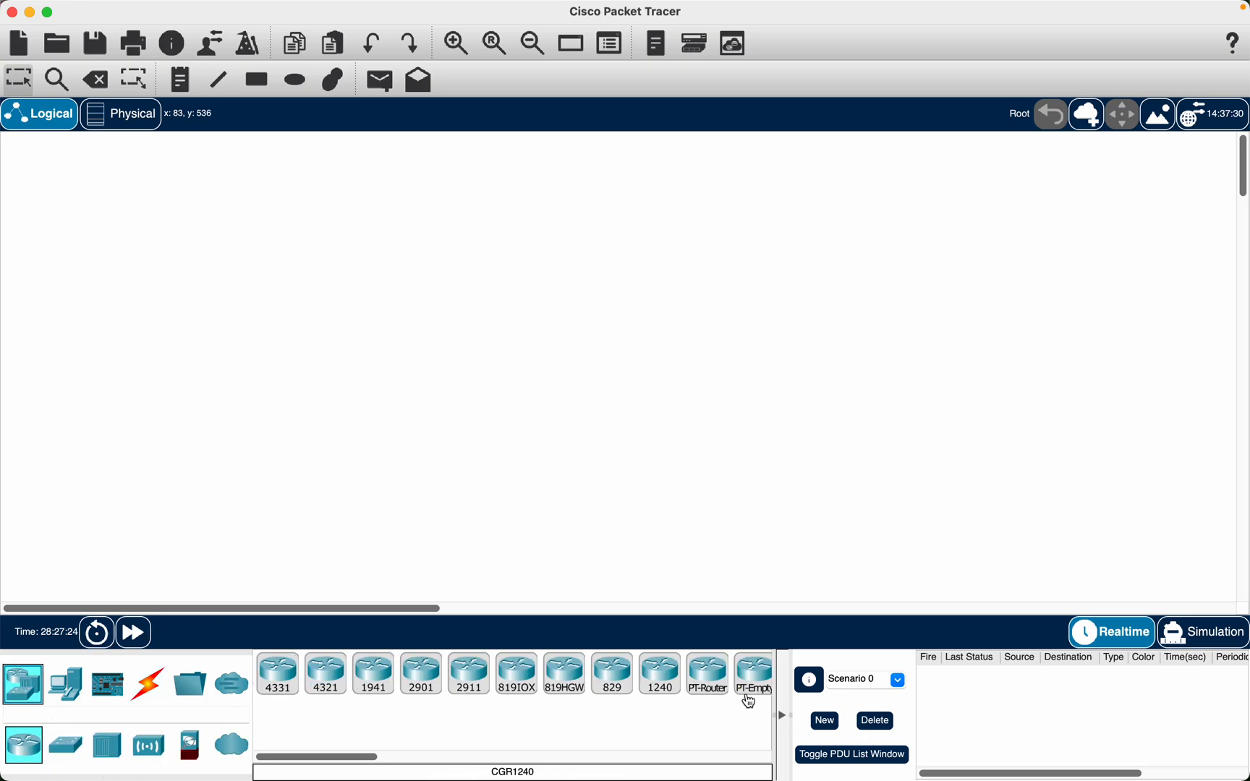
{"action": "left_click", "coordinate": [75, 754]}
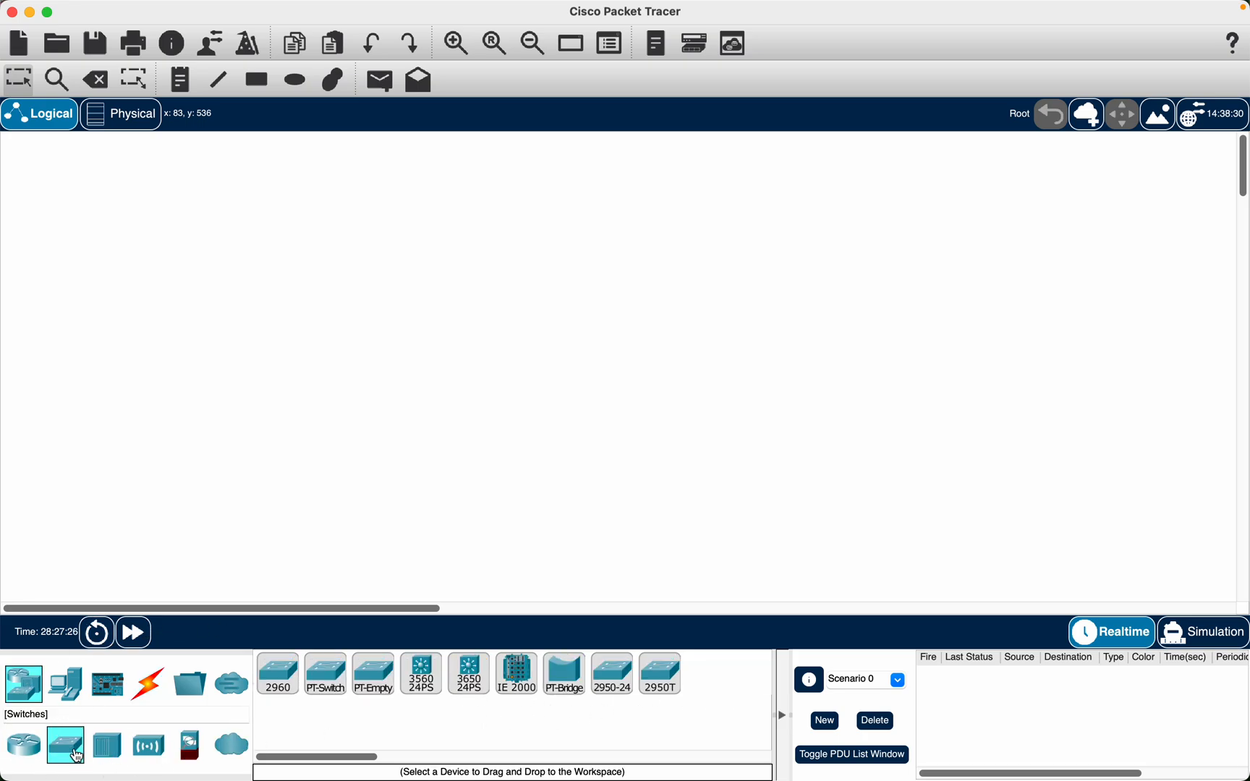
{"action": "left_click", "coordinate": [107, 745]}
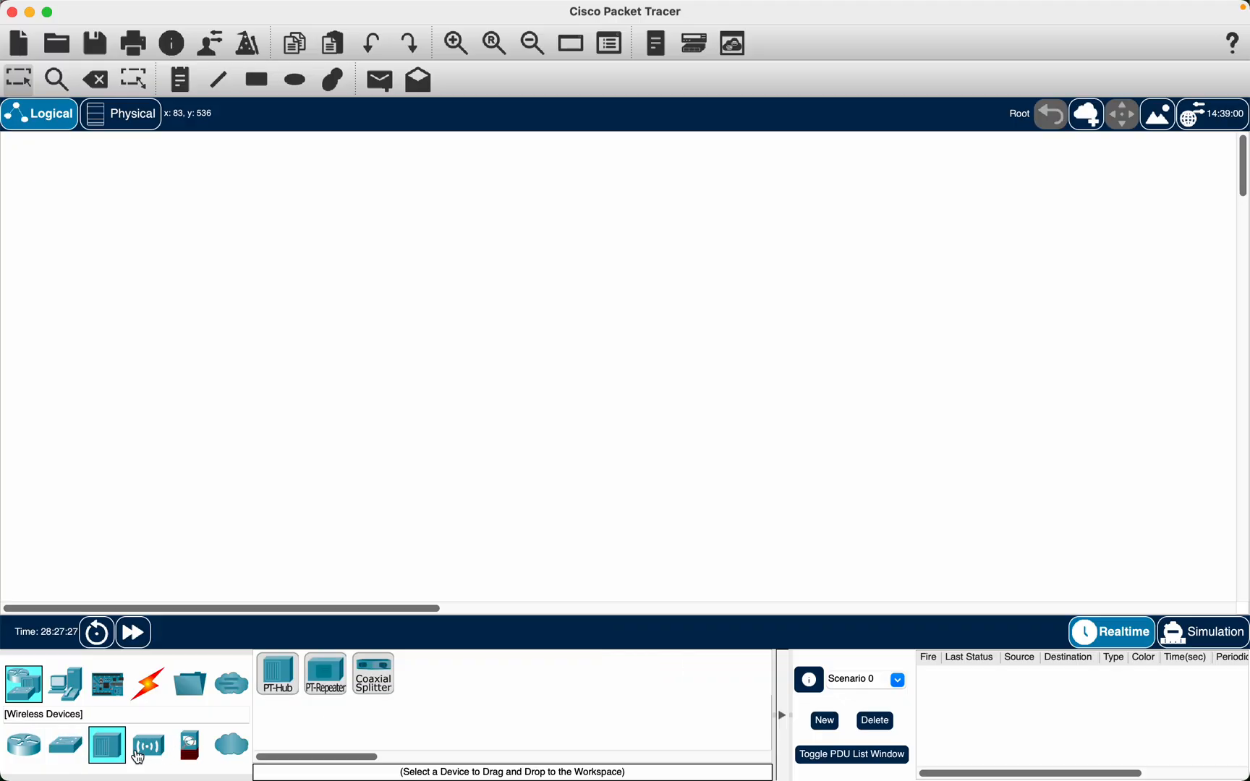
Place a router with a switch beside it on the empty workspace, using the generic network device categories.
{"action": "left_click", "coordinate": [34, 696]}
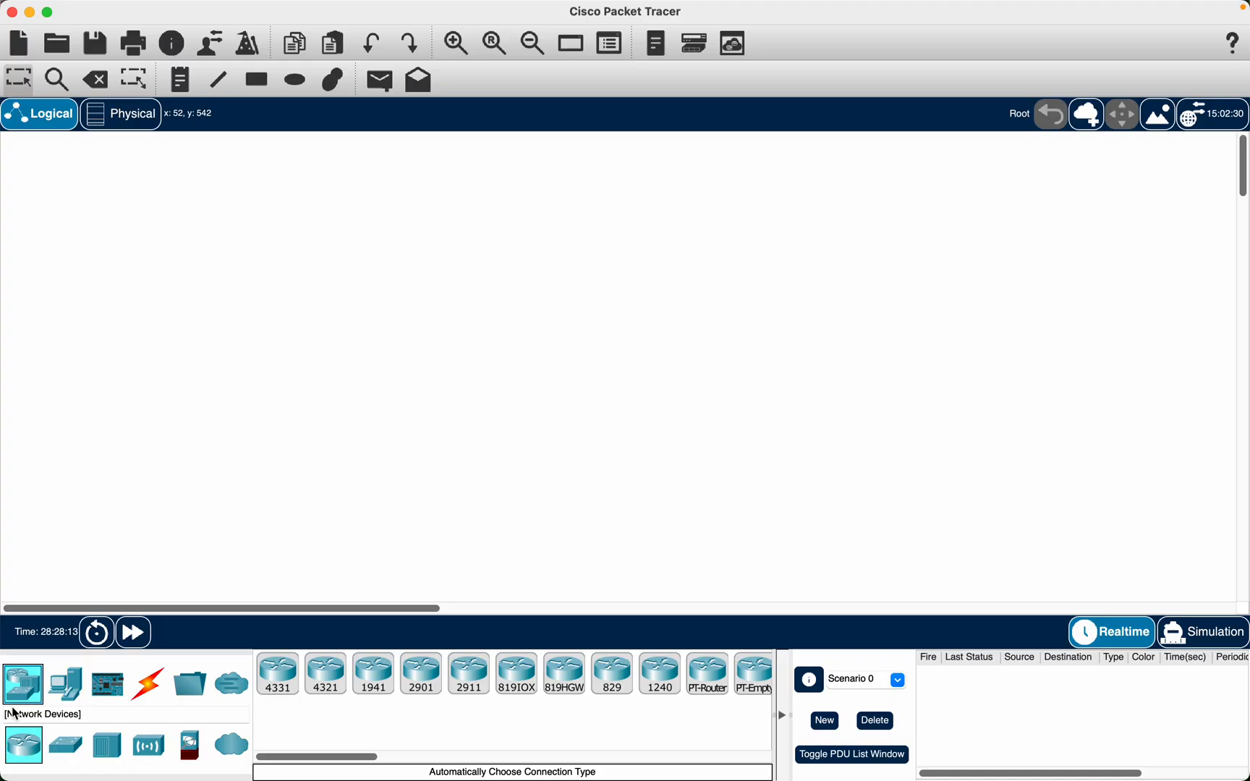
{"action": "left_click_drag", "start_coordinate": [27, 749], "coordinate": [210, 293]}
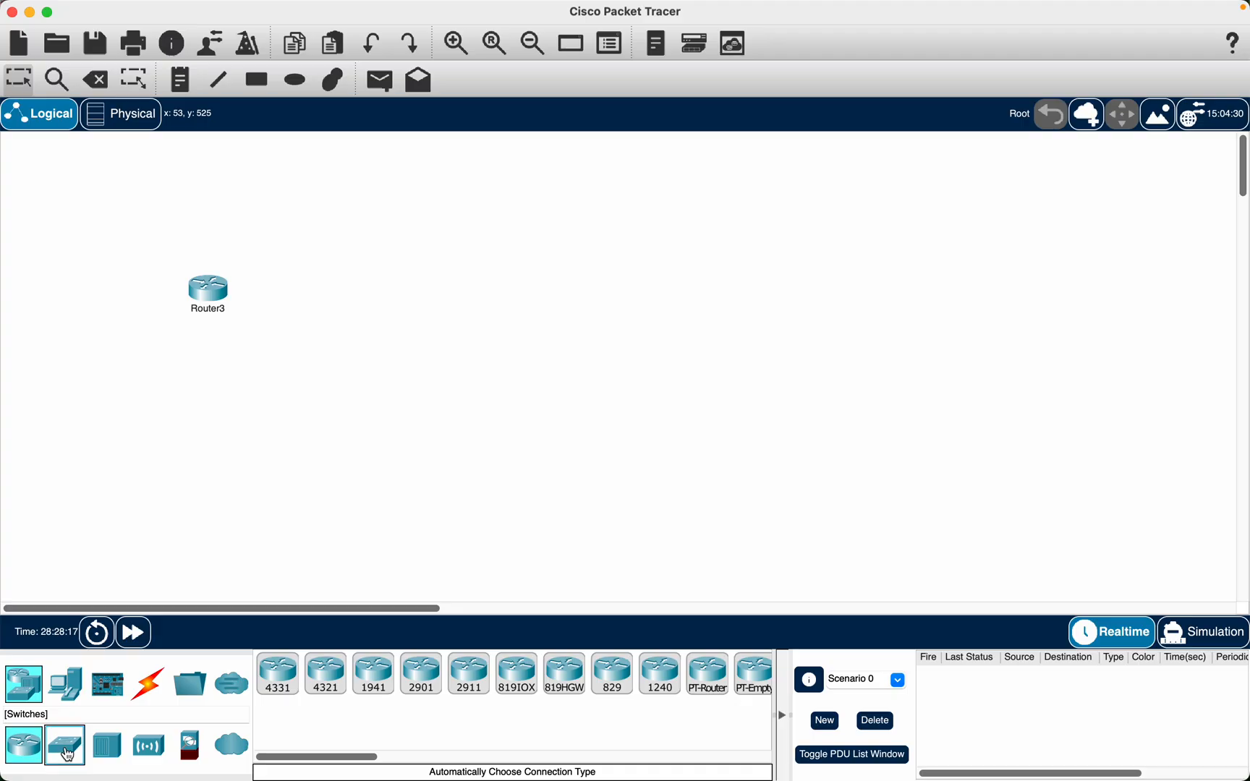
{"action": "left_click_drag", "start_coordinate": [67, 756], "coordinate": [309, 299]}
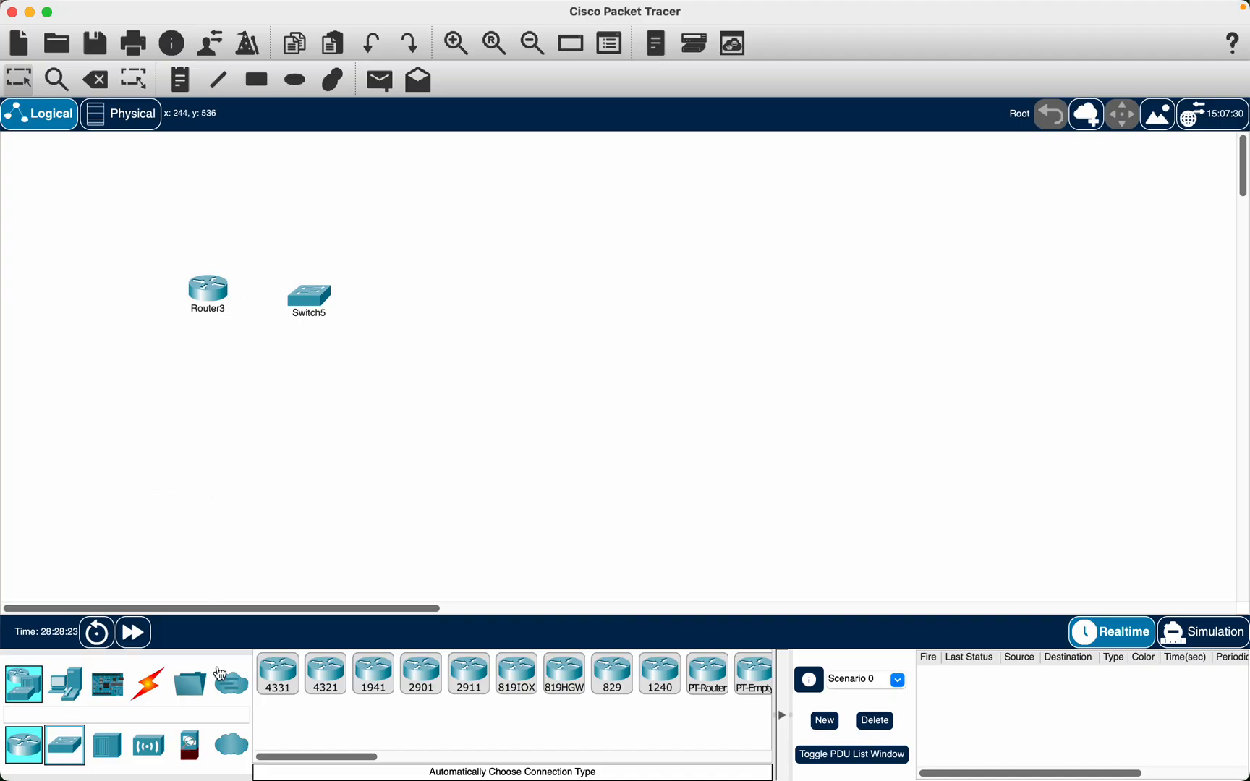
Compare the specific router models with the specific switch models on offer.
{"action": "left_click", "coordinate": [10, 747]}
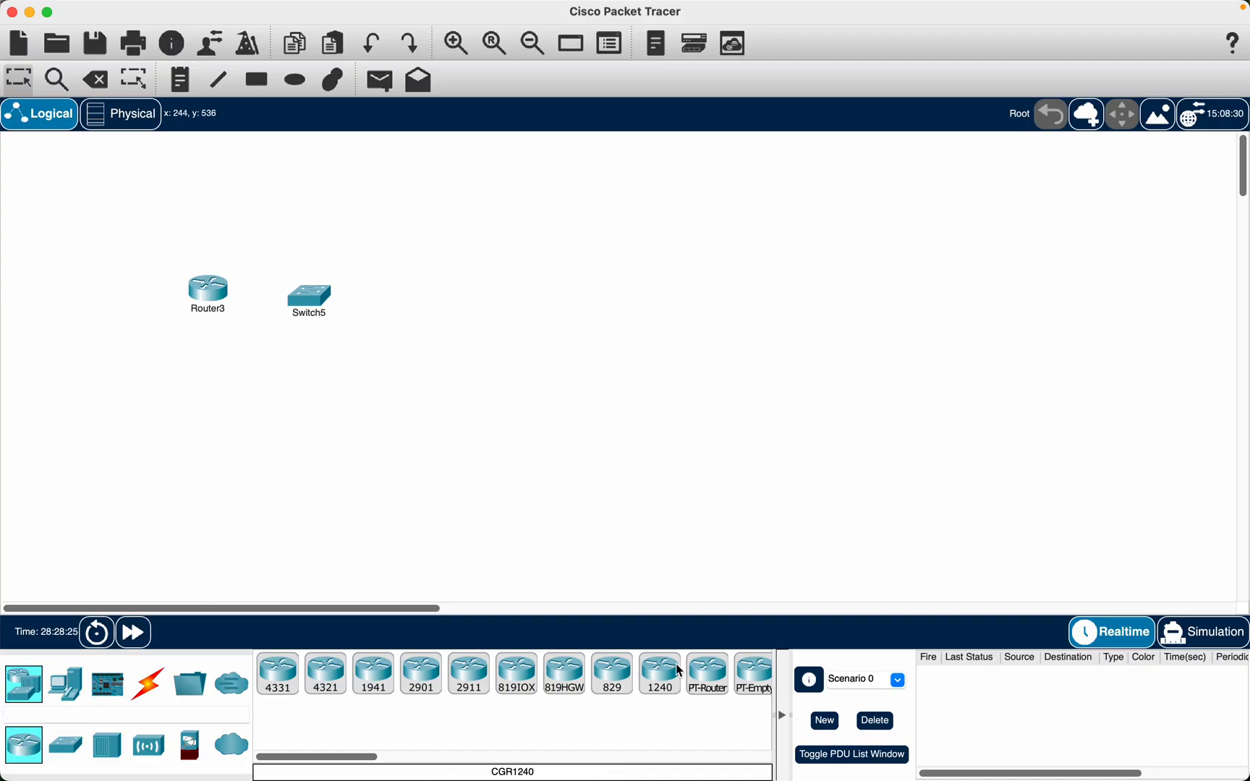
{"action": "left_click", "coordinate": [56, 752]}
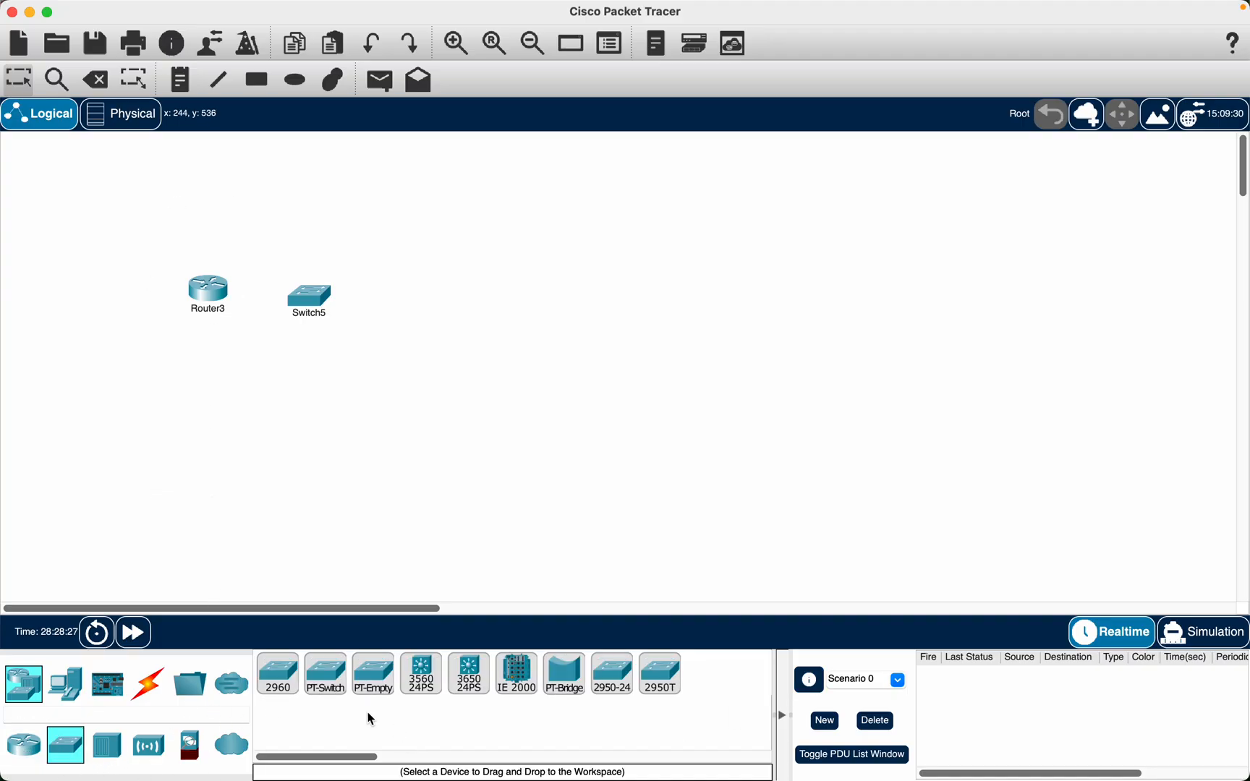
{"action": "left_click", "coordinate": [33, 751]}
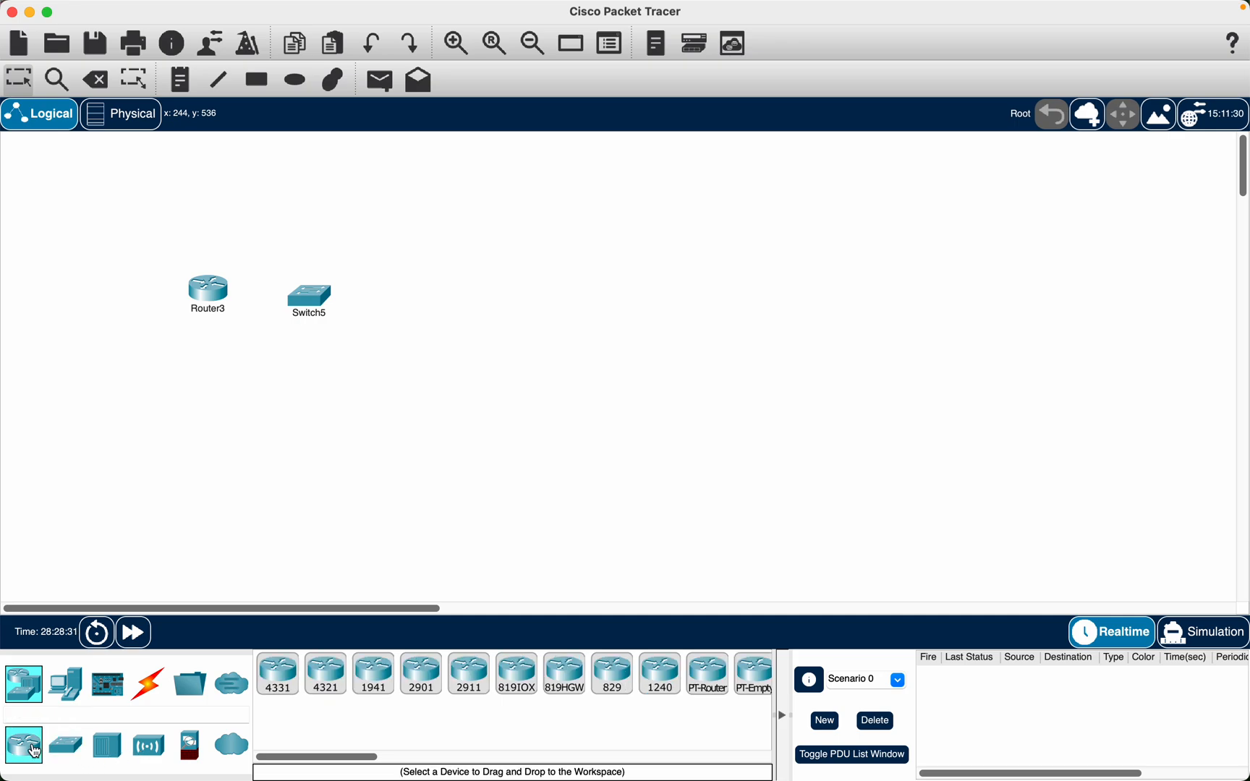
Delete Router3 and Switch5 from the workspace.
{"action": "left_click", "coordinate": [97, 80]}
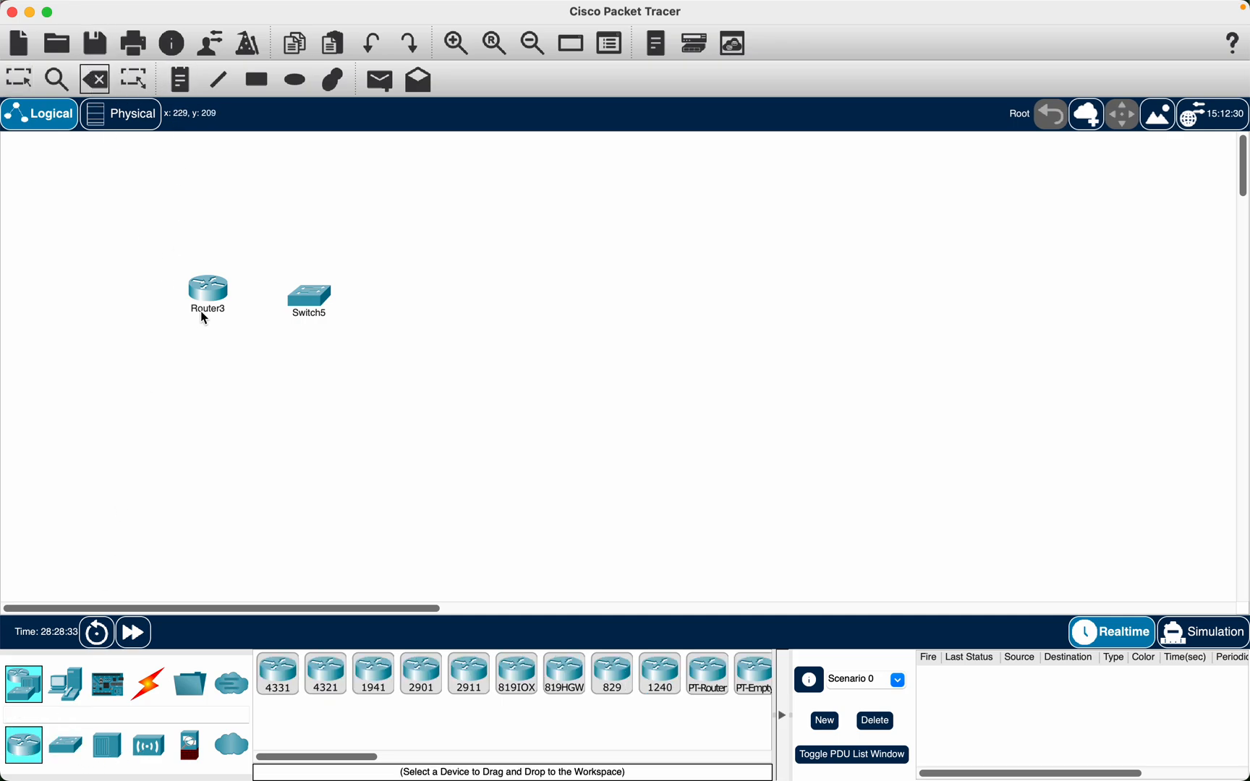
{"action": "left_click", "coordinate": [209, 289]}
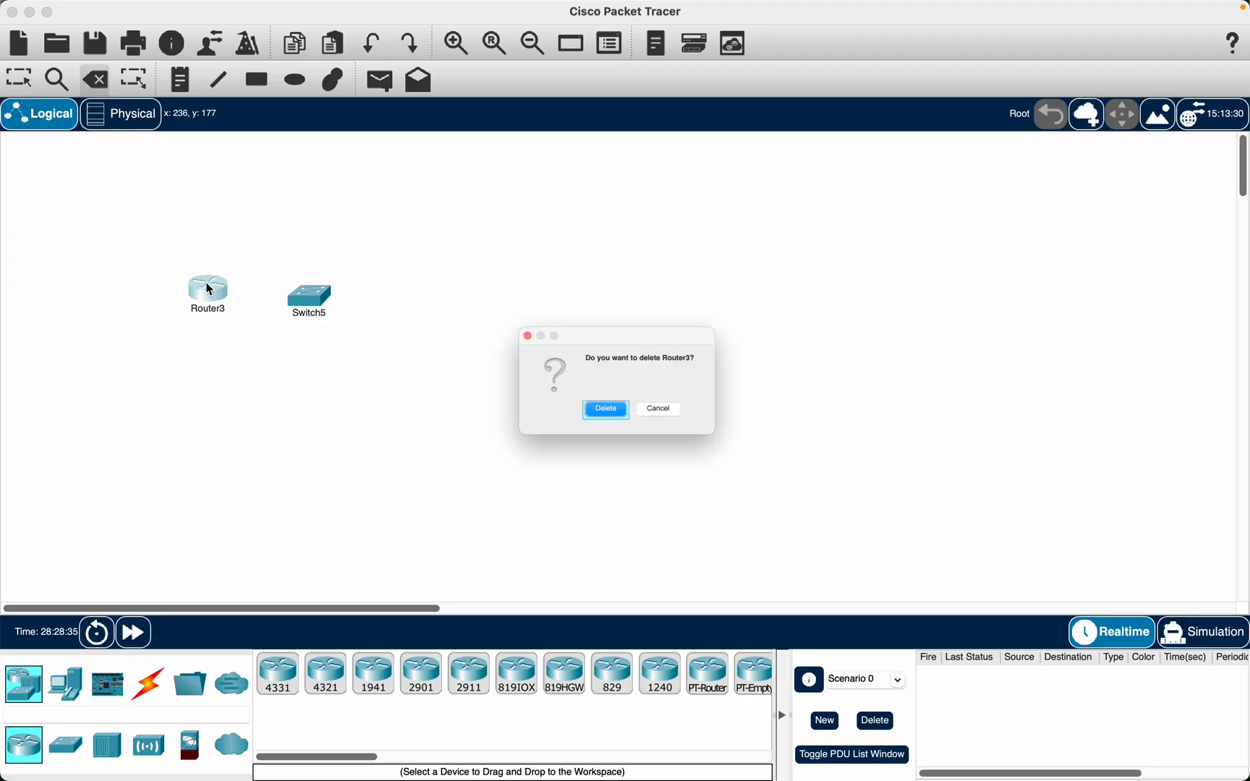
{"action": "left_click", "coordinate": [611, 414]}
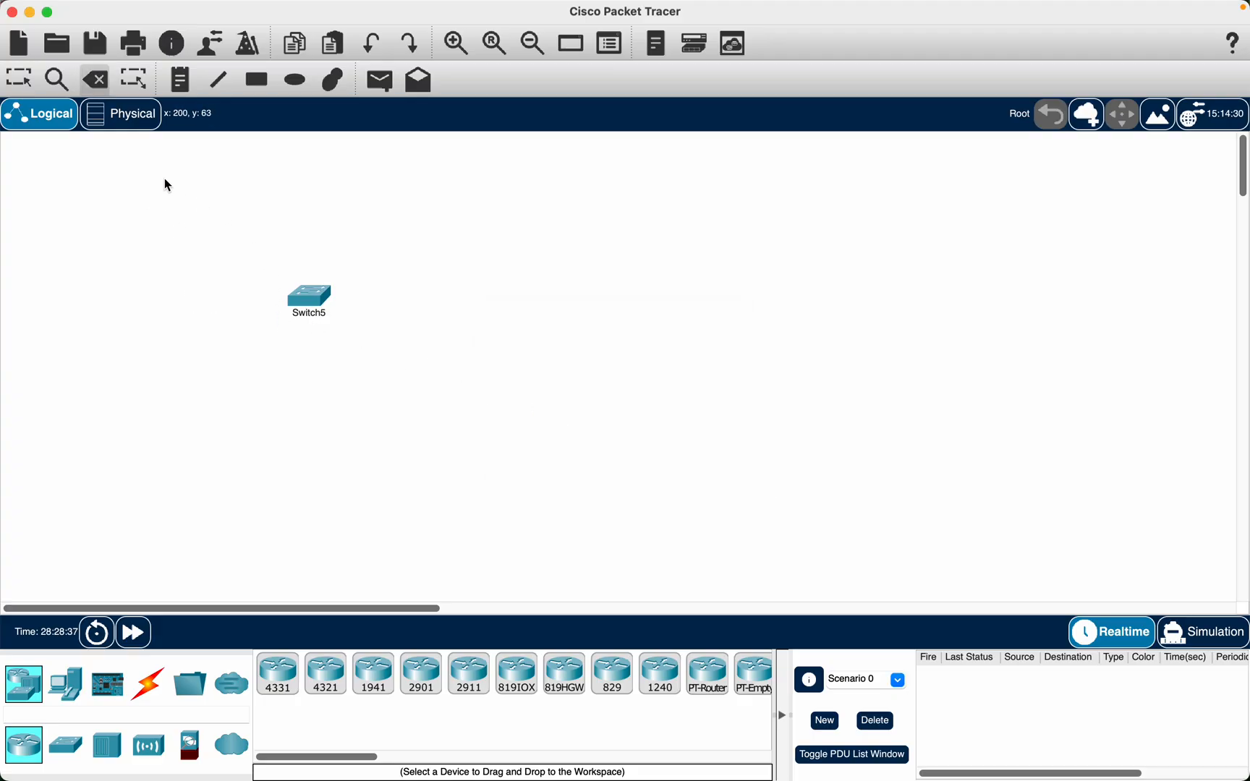
{"action": "left_click", "coordinate": [299, 314]}
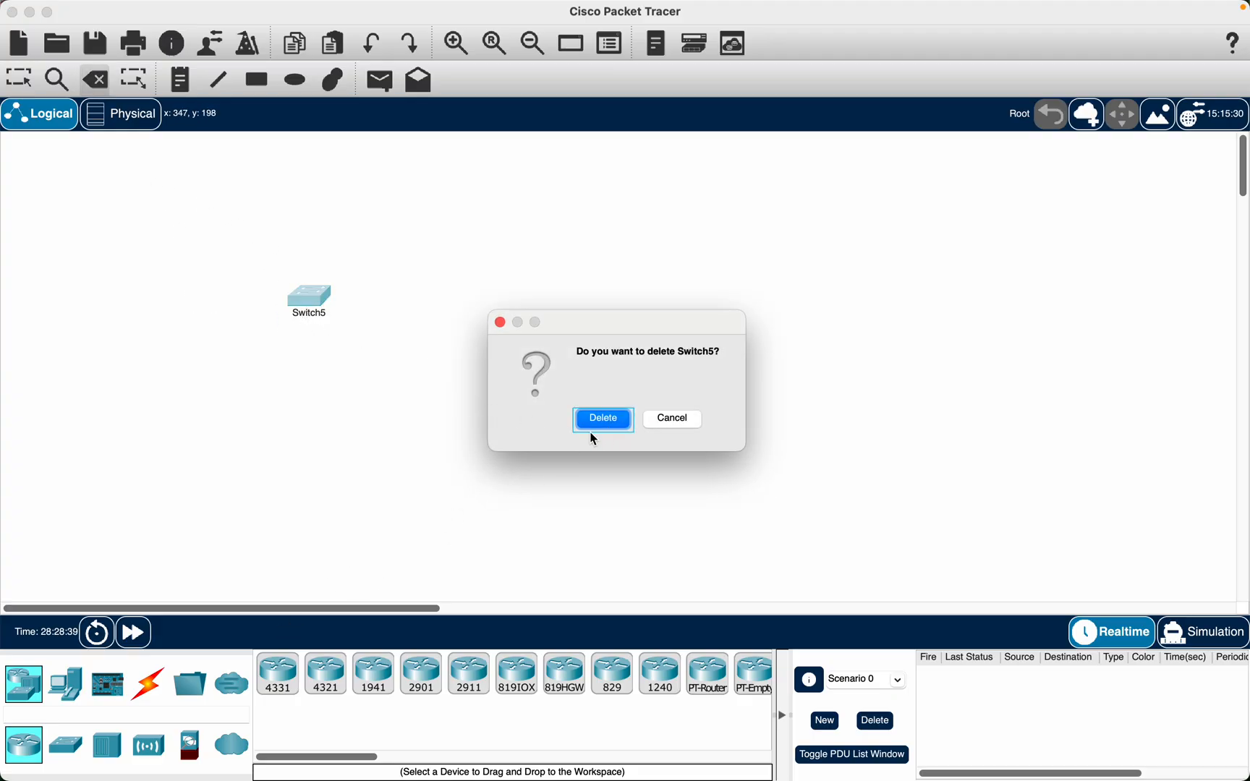
{"action": "left_click", "coordinate": [611, 421]}
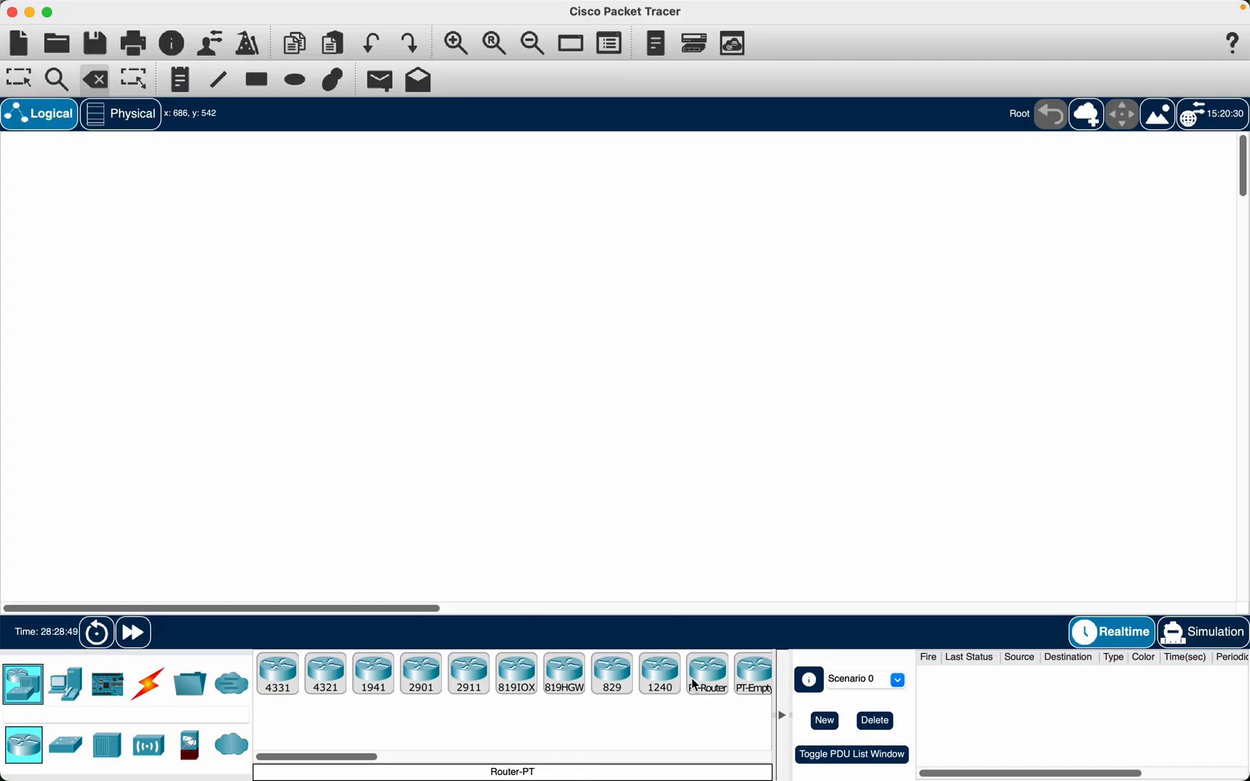
Place a PT-Router in the upper-left area of the workspace.
{"action": "left_click", "coordinate": [708, 713]}
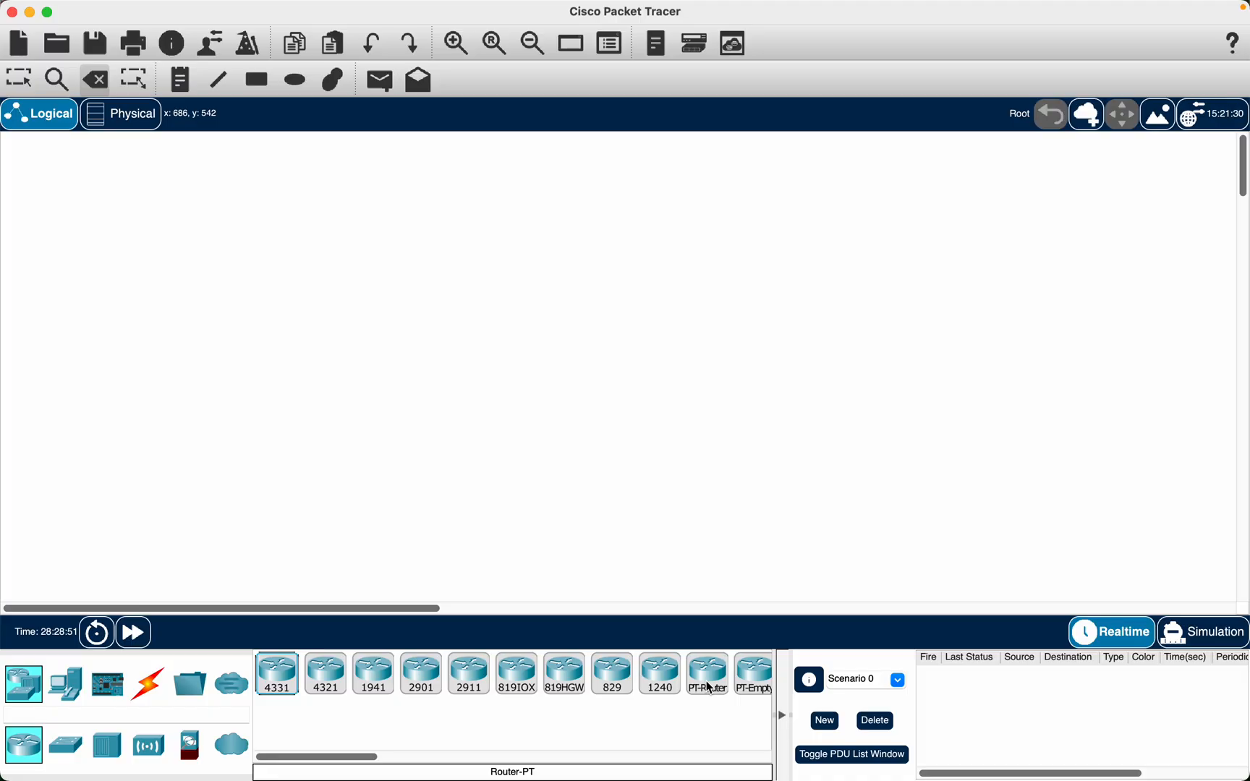
{"action": "left_click_drag", "start_coordinate": [704, 692], "coordinate": [476, 397]}
{"action": "left_click_drag", "start_coordinate": [306, 285], "coordinate": [297, 285]}
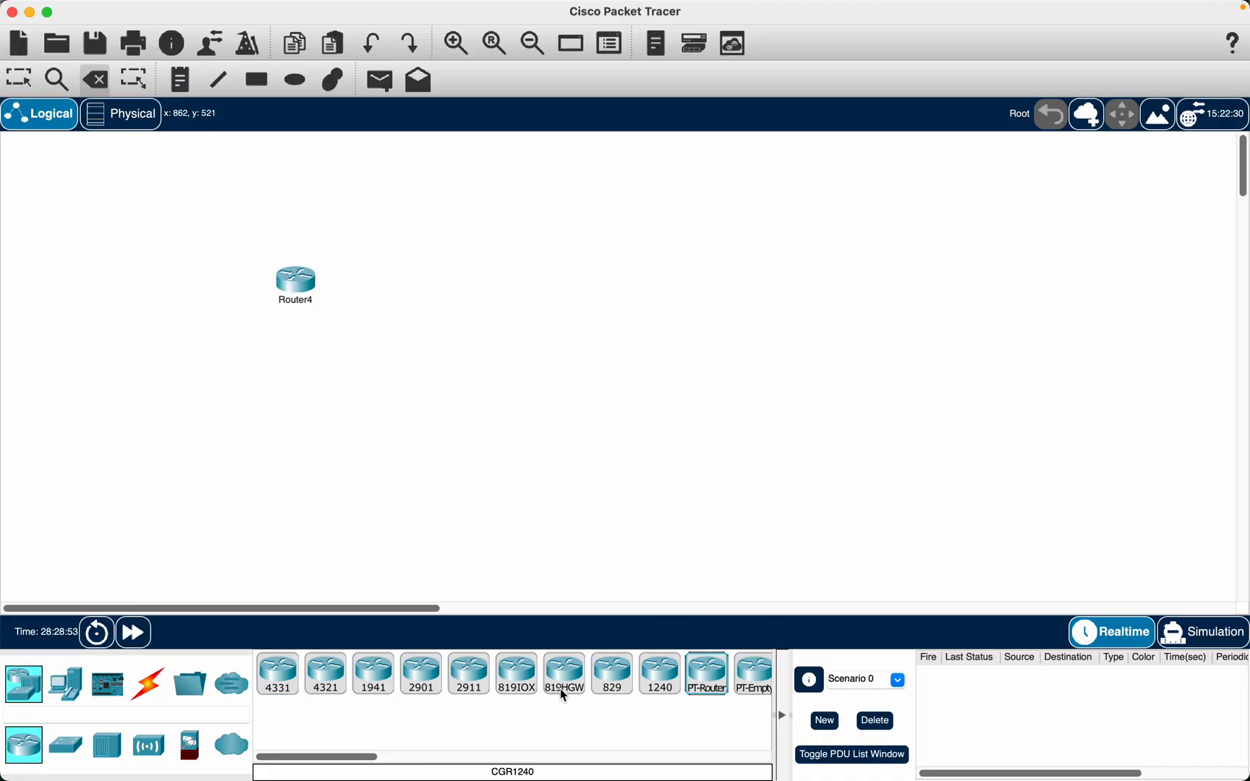
{"action": "left_click", "coordinate": [26, 747]}
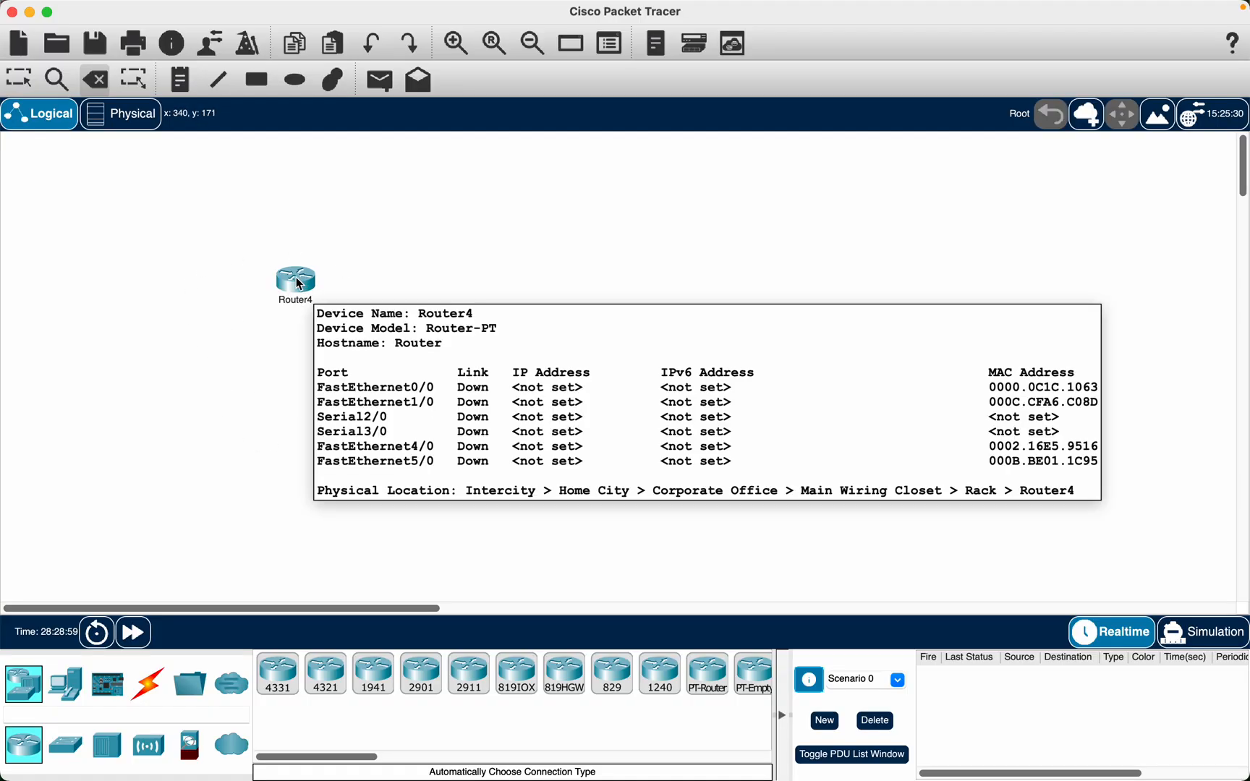
Switch from the delete tool back to selection and open the PT-Router's physical device view, keeping the router.
{"action": "left_click", "coordinate": [314, 290]}
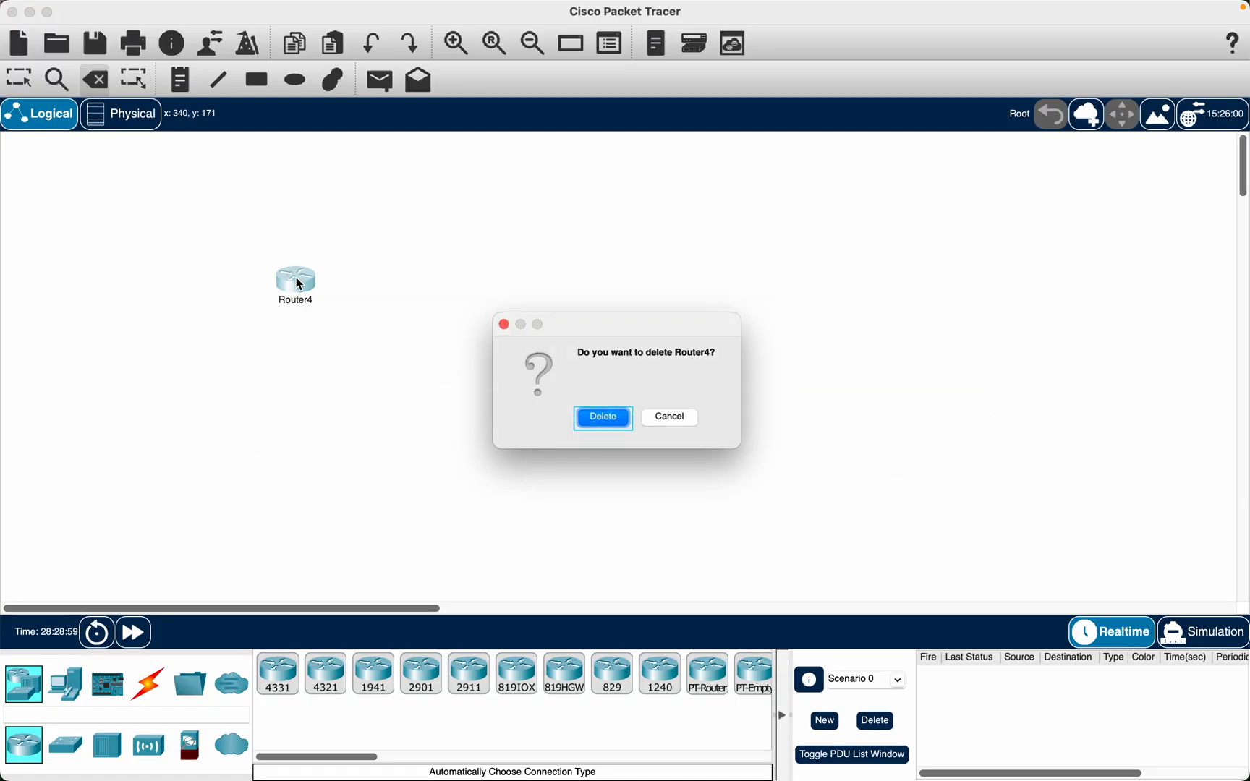
{"action": "left_click", "coordinate": [679, 420]}
{"action": "left_click", "coordinate": [22, 78]}
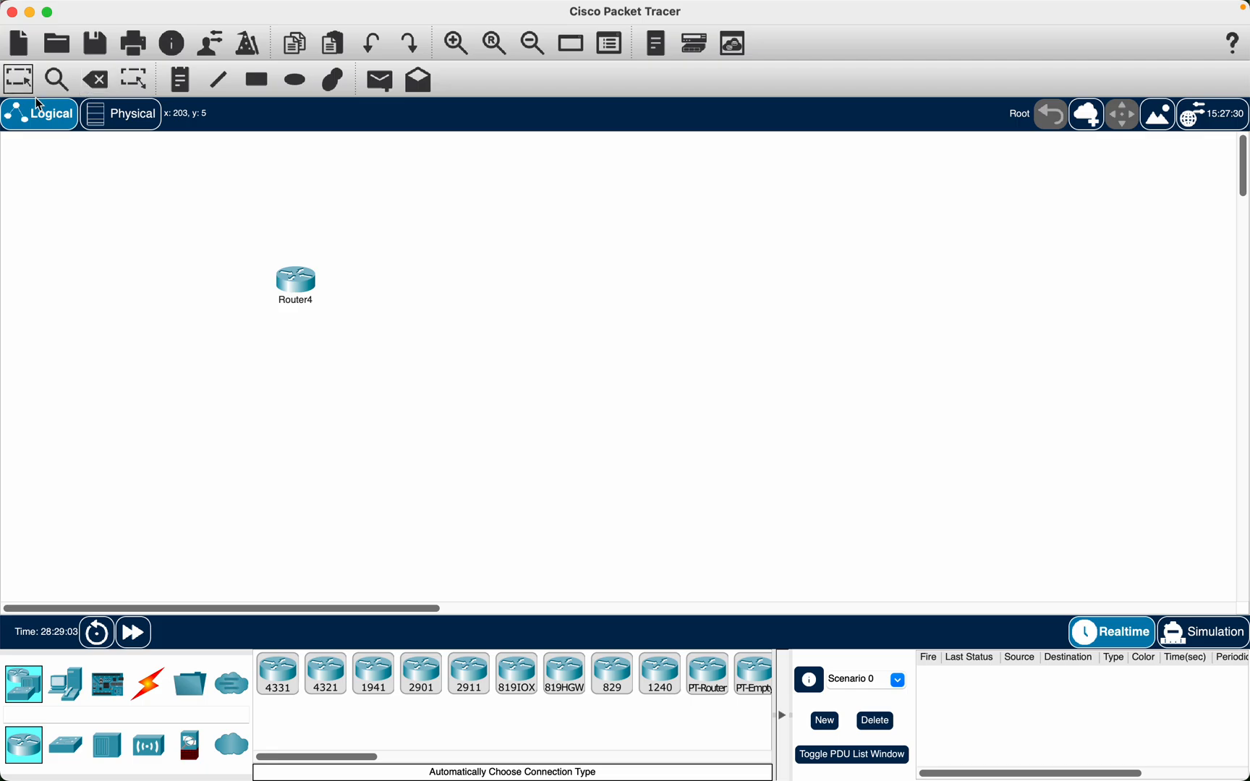
{"action": "left_click", "coordinate": [296, 282]}
{"action": "left_click", "coordinate": [297, 287]}
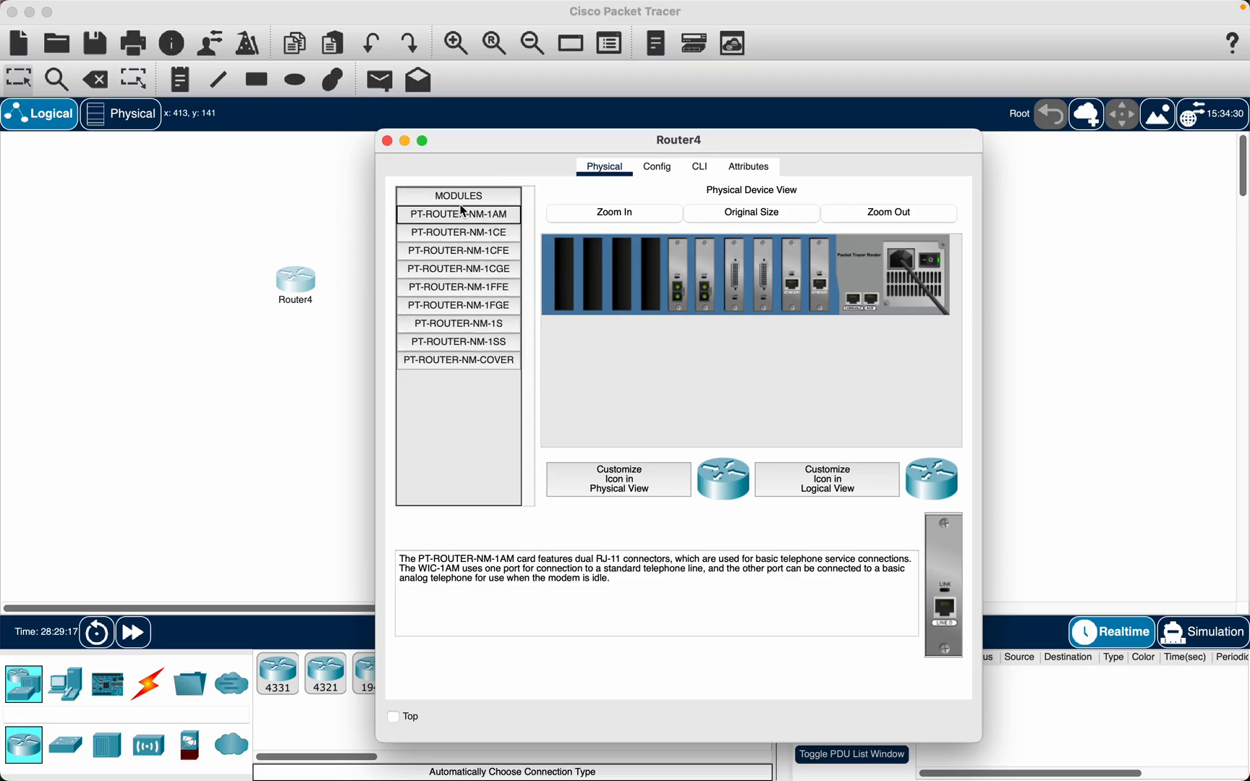
Try to insert a PT-ROUTER-NM-1CGE module into the rightmost empty slot while the router is powered on.
{"action": "left_click_drag", "start_coordinate": [460, 271], "coordinate": [652, 271]}
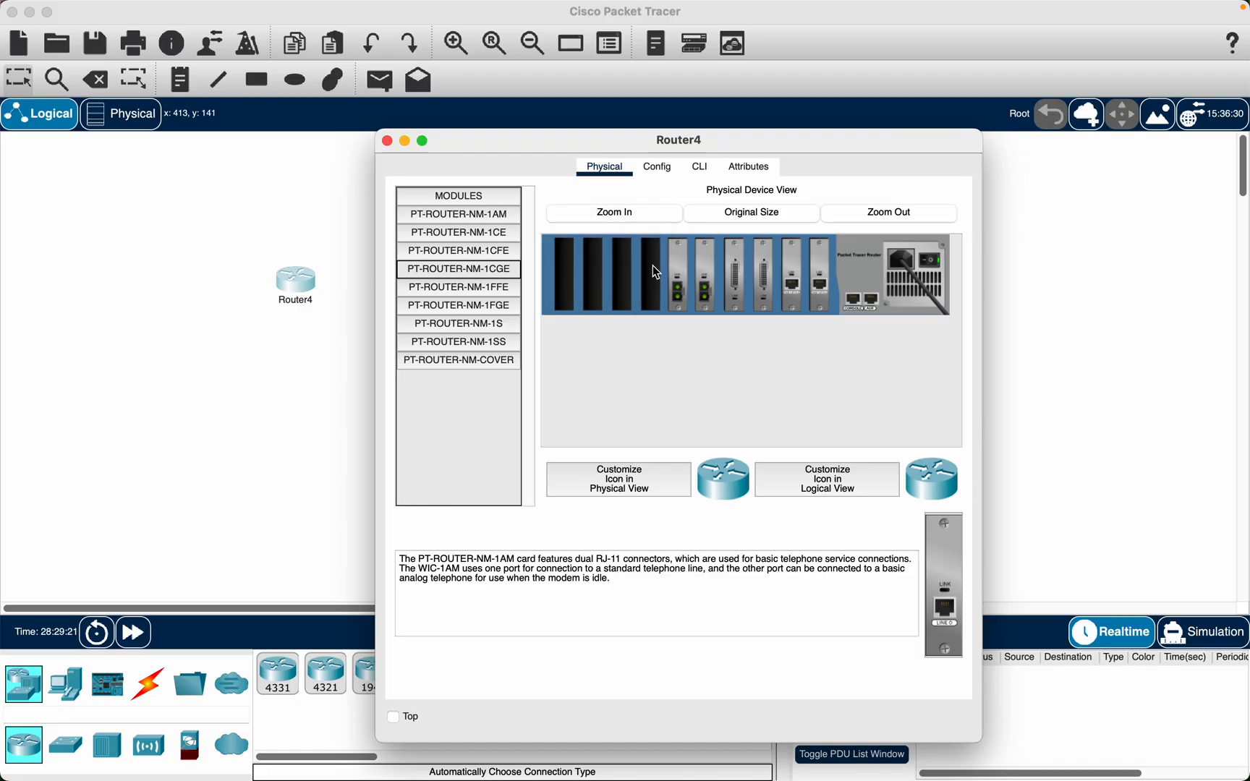
{"action": "left_click", "coordinate": [771, 465]}
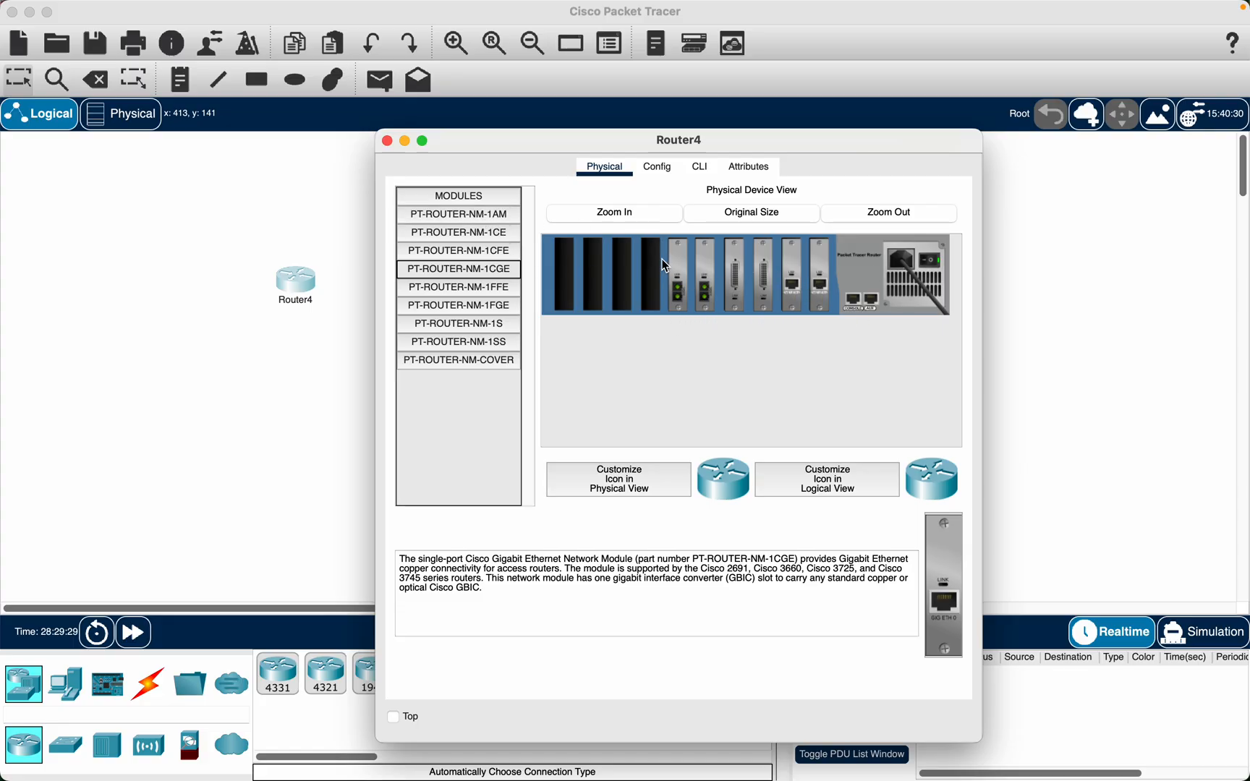
Power off the router, fit two PT-ROUTER-NM-1CFE modules and one PT-ROUTER-NM-1FFE module in its empty slots, and close its window.
{"action": "left_click", "coordinate": [929, 266]}
{"action": "left_click_drag", "start_coordinate": [521, 255], "coordinate": [647, 260]}
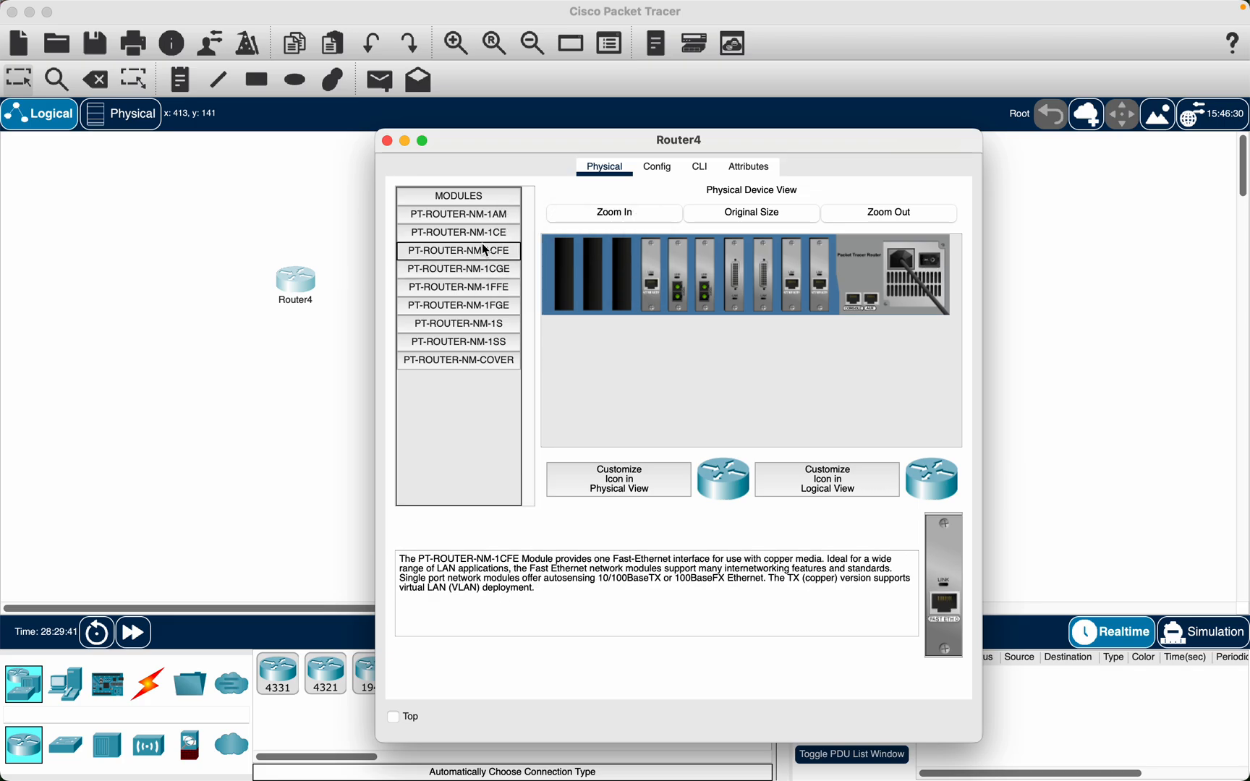
{"action": "left_click_drag", "start_coordinate": [486, 256], "coordinate": [599, 268]}
{"action": "left_click_drag", "start_coordinate": [471, 293], "coordinate": [587, 282]}
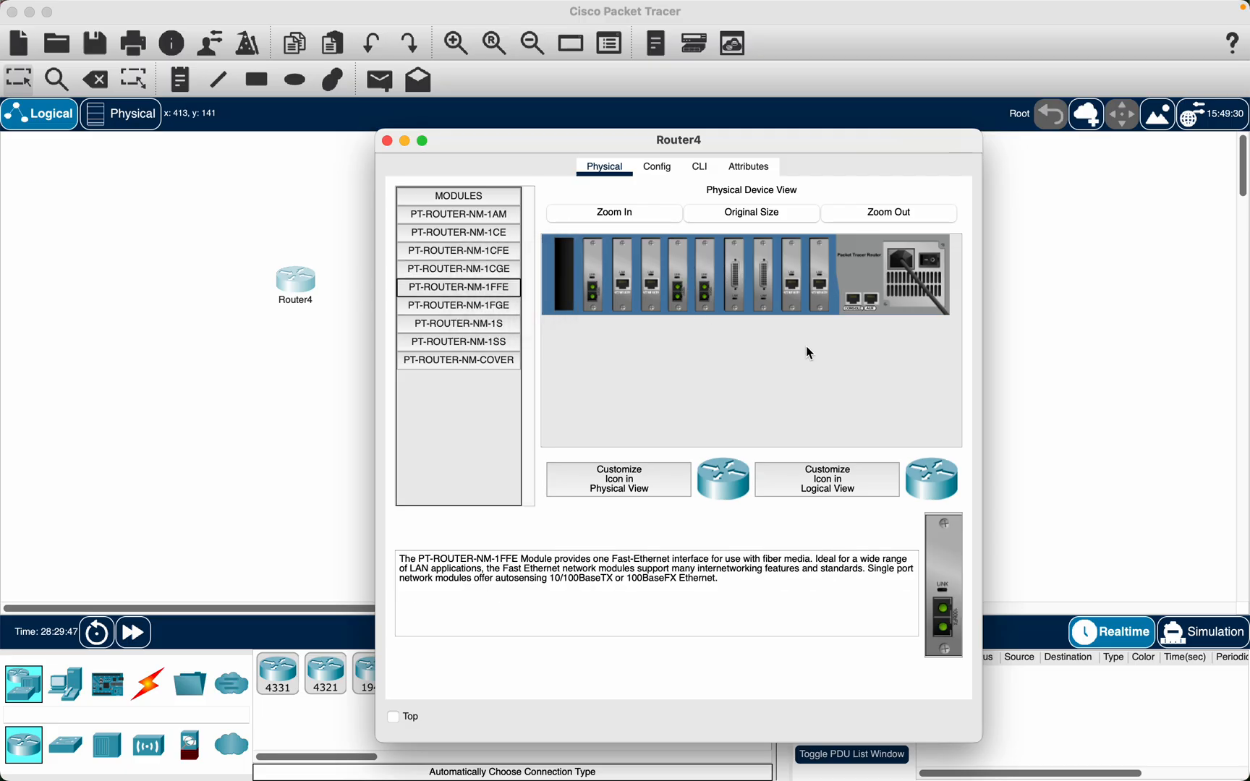
{"action": "left_click", "coordinate": [387, 142]}
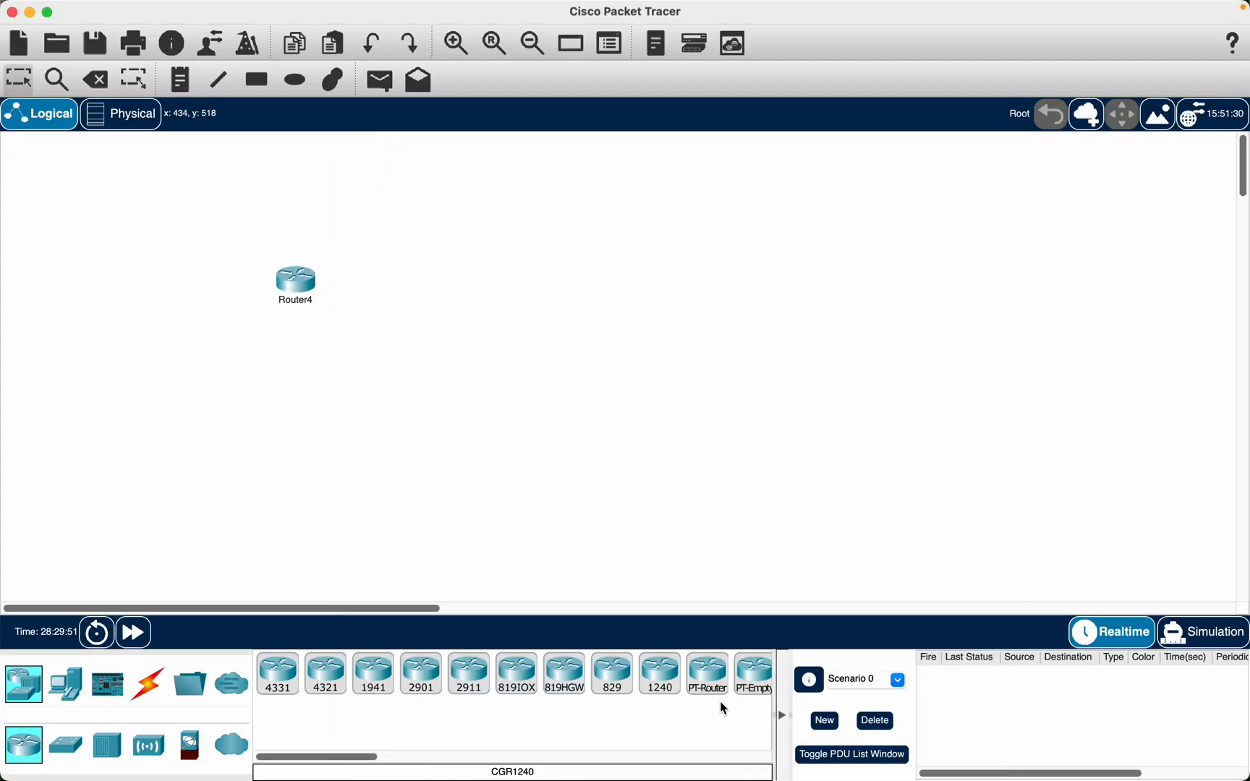
Place a 4331 router to the right of the PT-Router and view its physical hardware.
{"action": "left_click_drag", "start_coordinate": [280, 678], "coordinate": [500, 279]}
{"action": "left_click", "coordinate": [499, 280]}
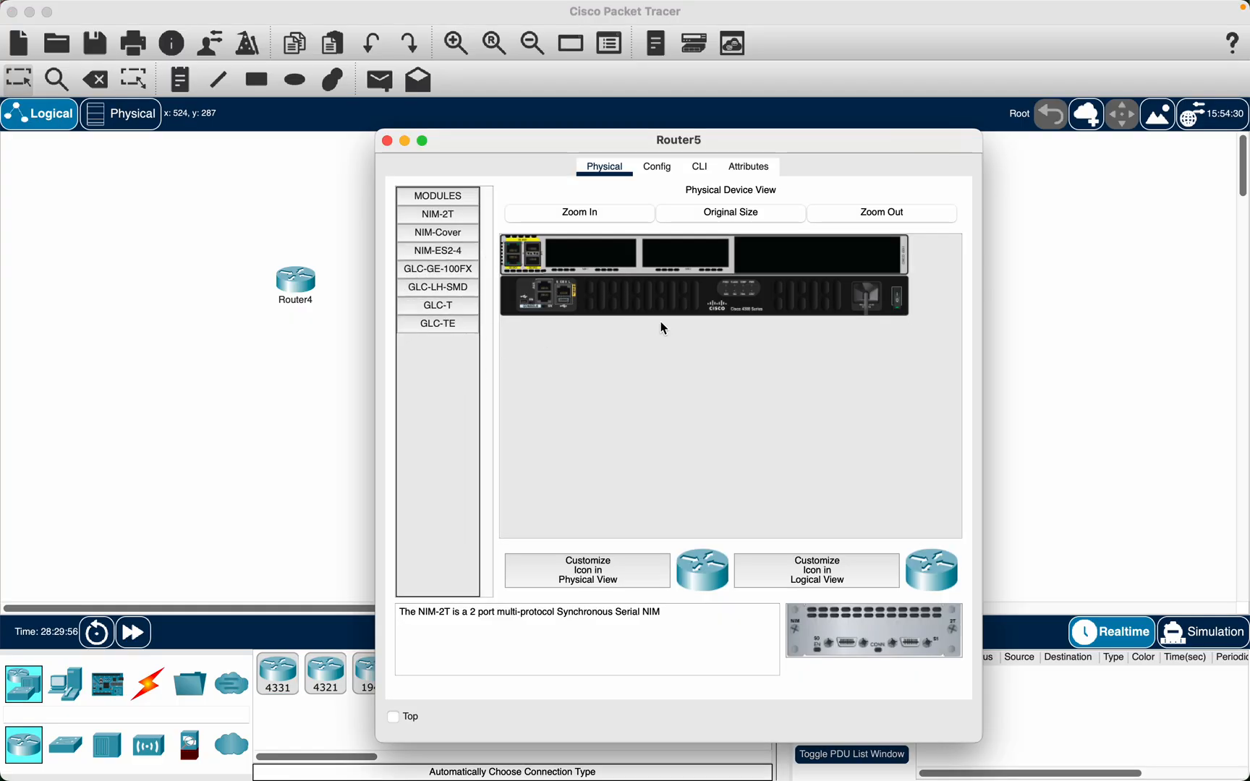
{"action": "left_click", "coordinate": [388, 141]}
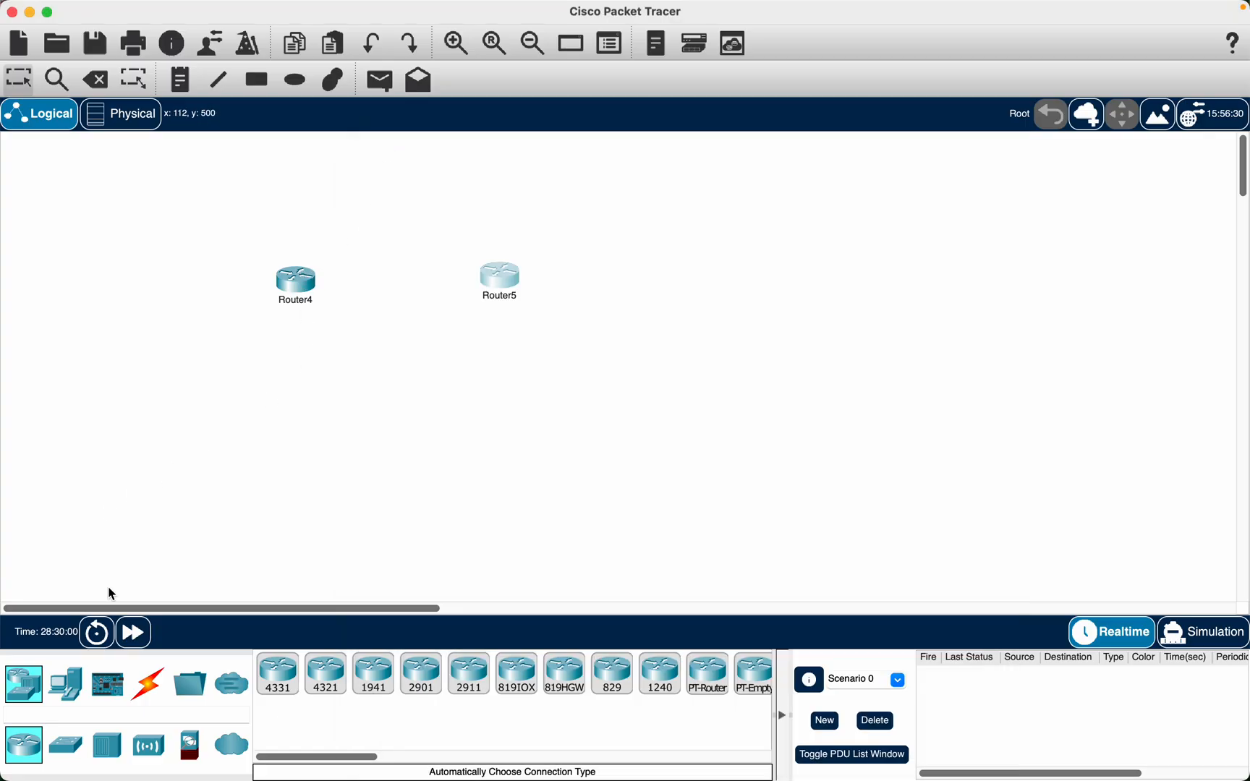
Place a PT-Switch to the right of the 4331 router and view its physical hardware at original size.
{"action": "left_click", "coordinate": [73, 756]}
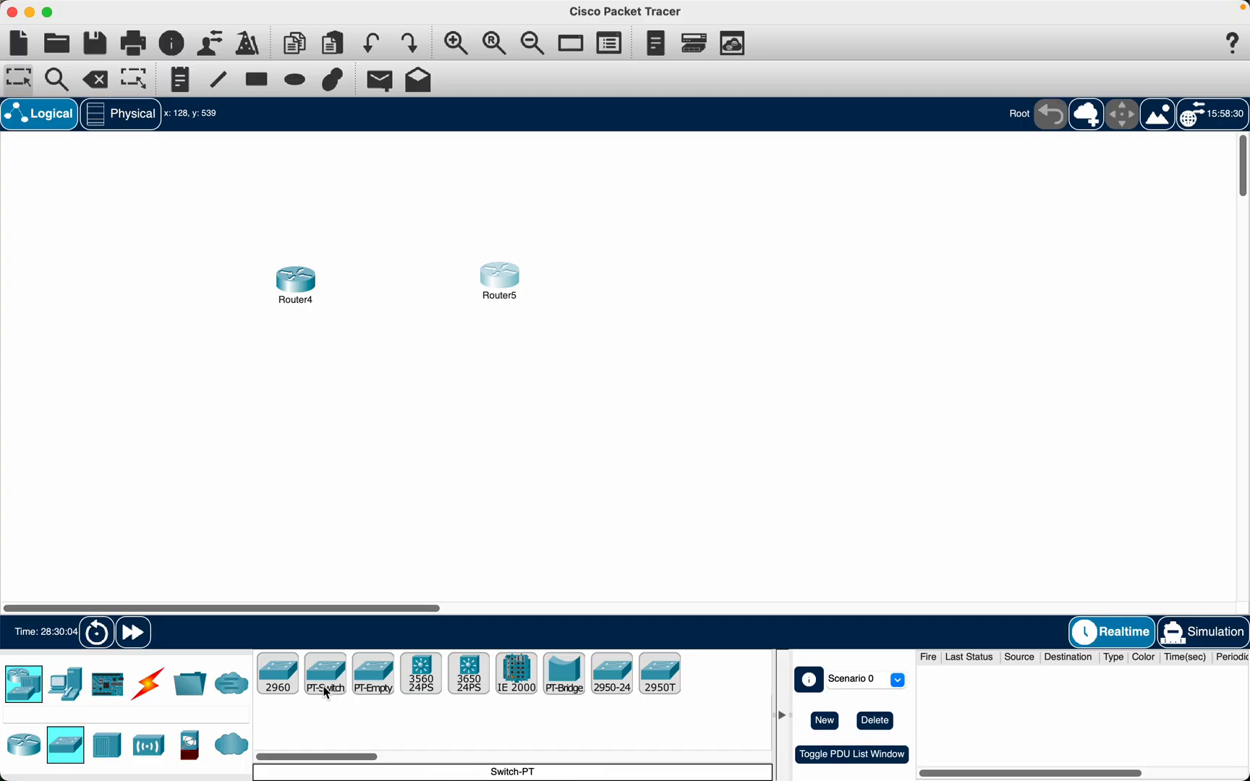
{"action": "left_click_drag", "start_coordinate": [329, 681], "coordinate": [691, 286]}
{"action": "left_click", "coordinate": [692, 283]}
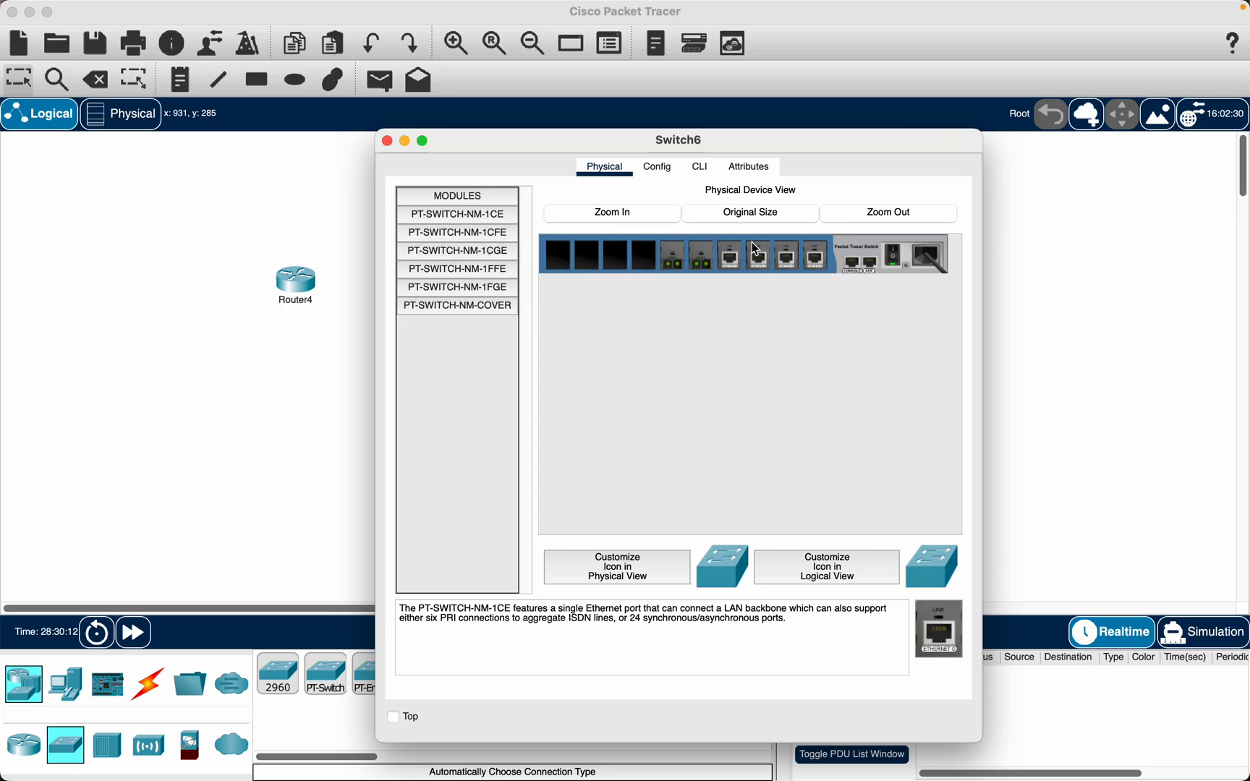
{"action": "left_click", "coordinate": [735, 217]}
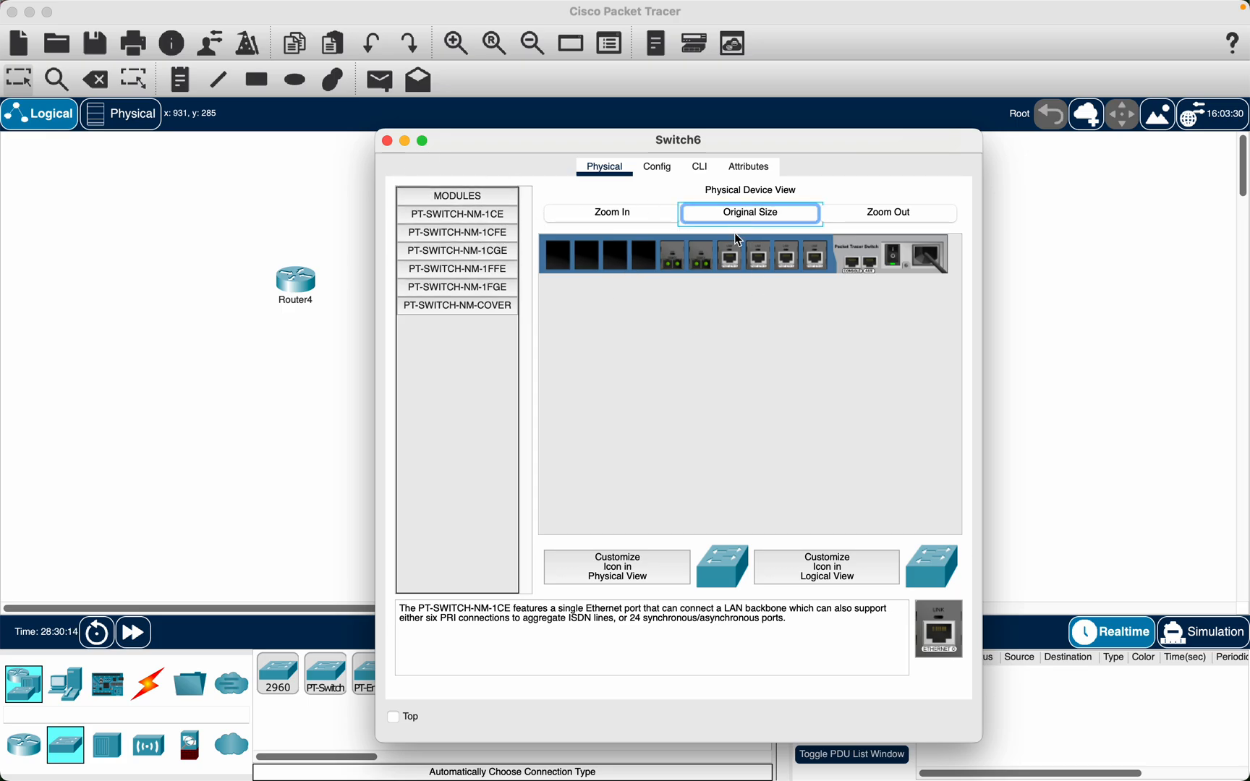
{"action": "left_click", "coordinate": [388, 141]}
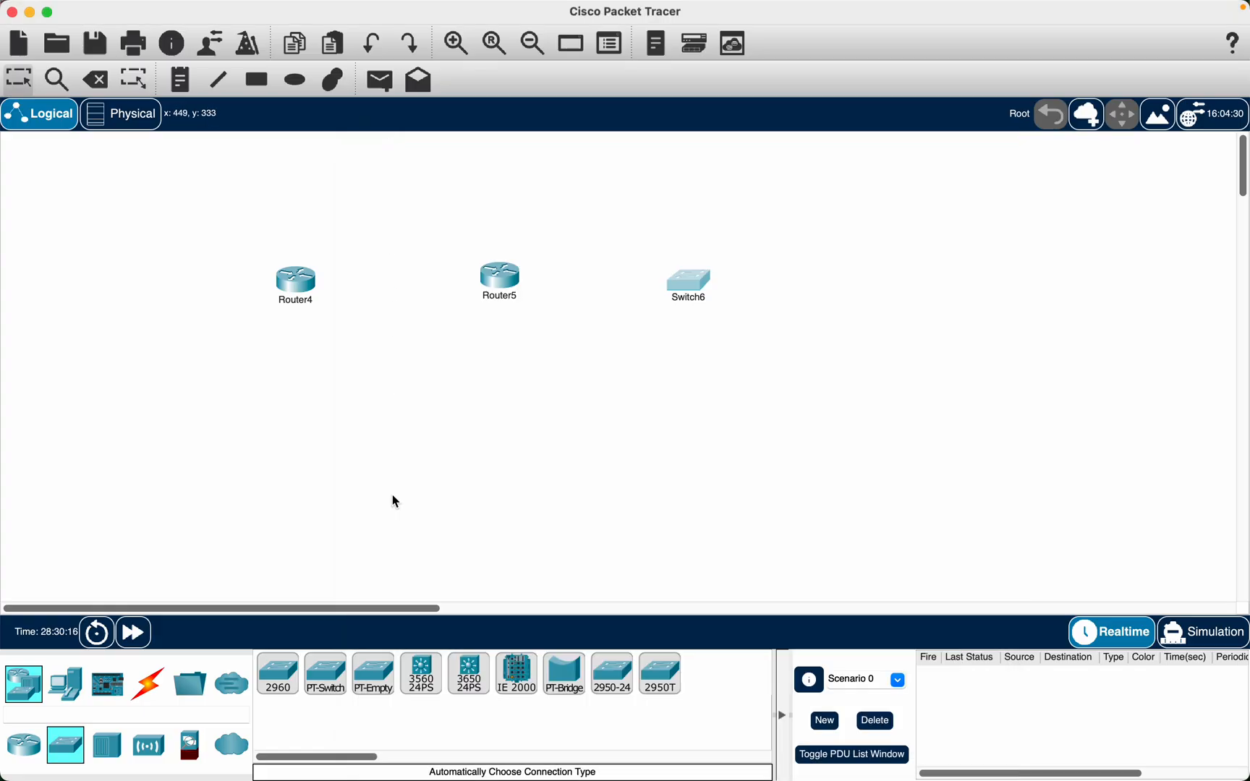
Place a 2960 switch below the 4331 router and view its physical hardware.
{"action": "left_click", "coordinate": [278, 674]}
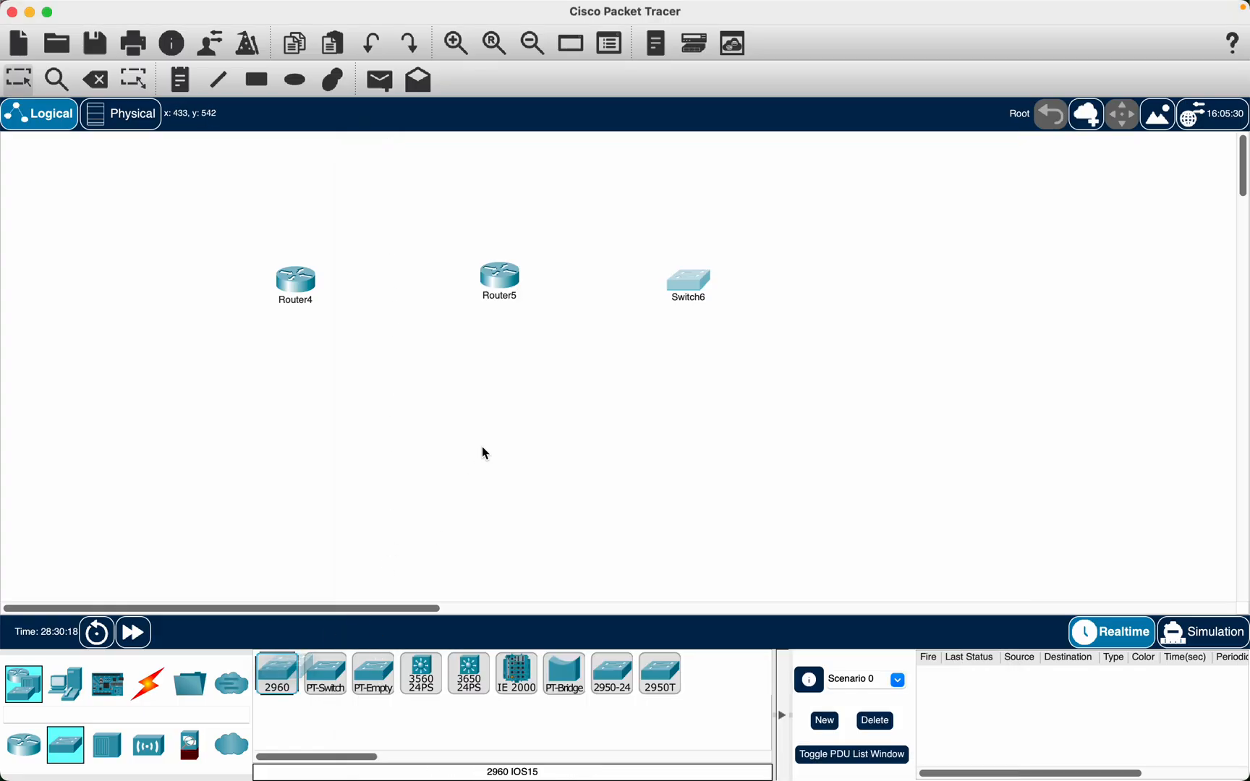
{"action": "left_click", "coordinate": [482, 446]}
{"action": "left_click", "coordinate": [484, 442]}
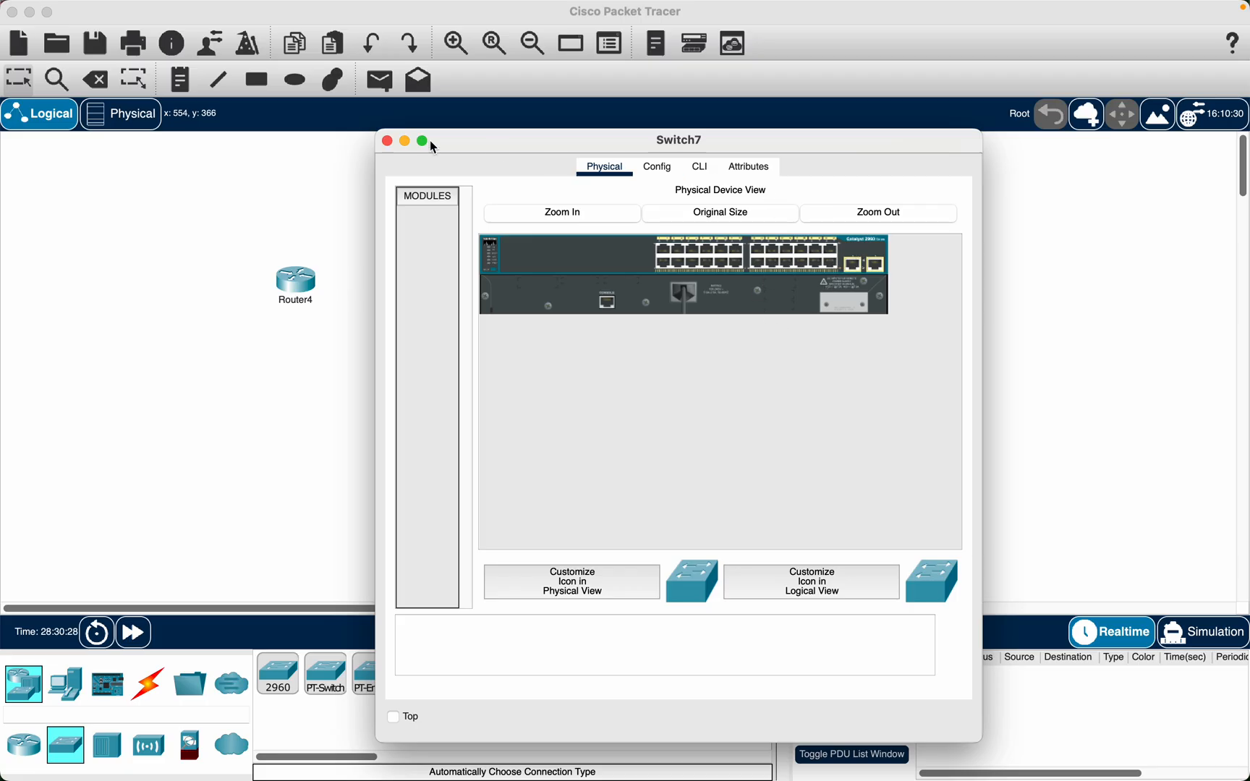
{"action": "left_click", "coordinate": [389, 142]}
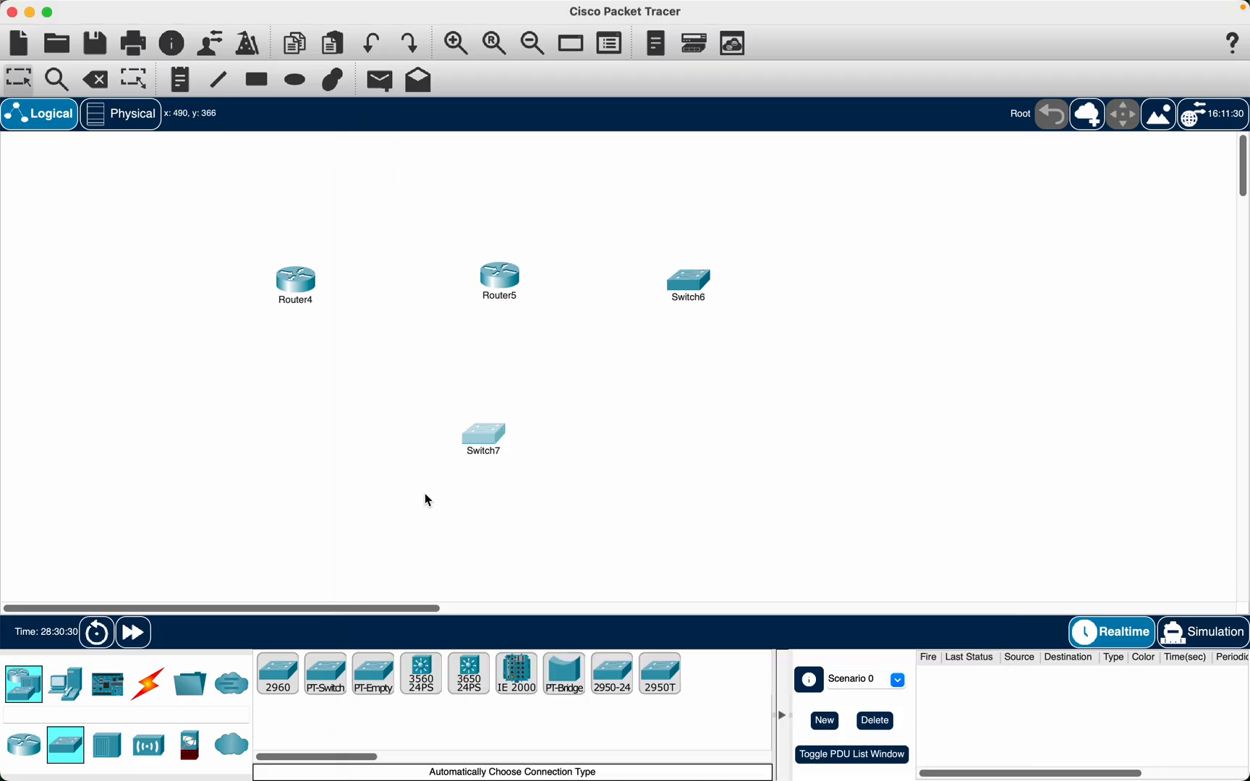
Delete both routers and both switches from the workspace together.
{"action": "left_click_drag", "start_coordinate": [187, 231], "coordinate": [990, 516]}
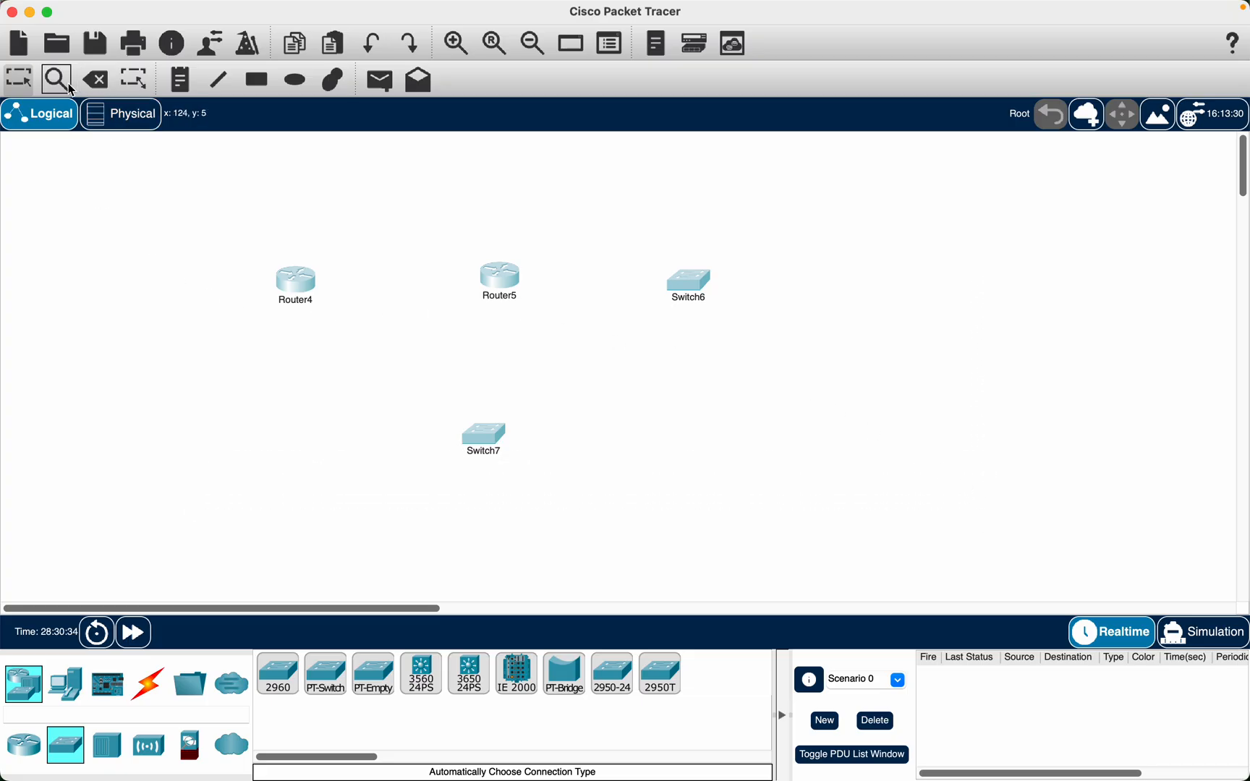
{"action": "left_click", "coordinate": [97, 79]}
{"action": "left_click", "coordinate": [575, 420]}
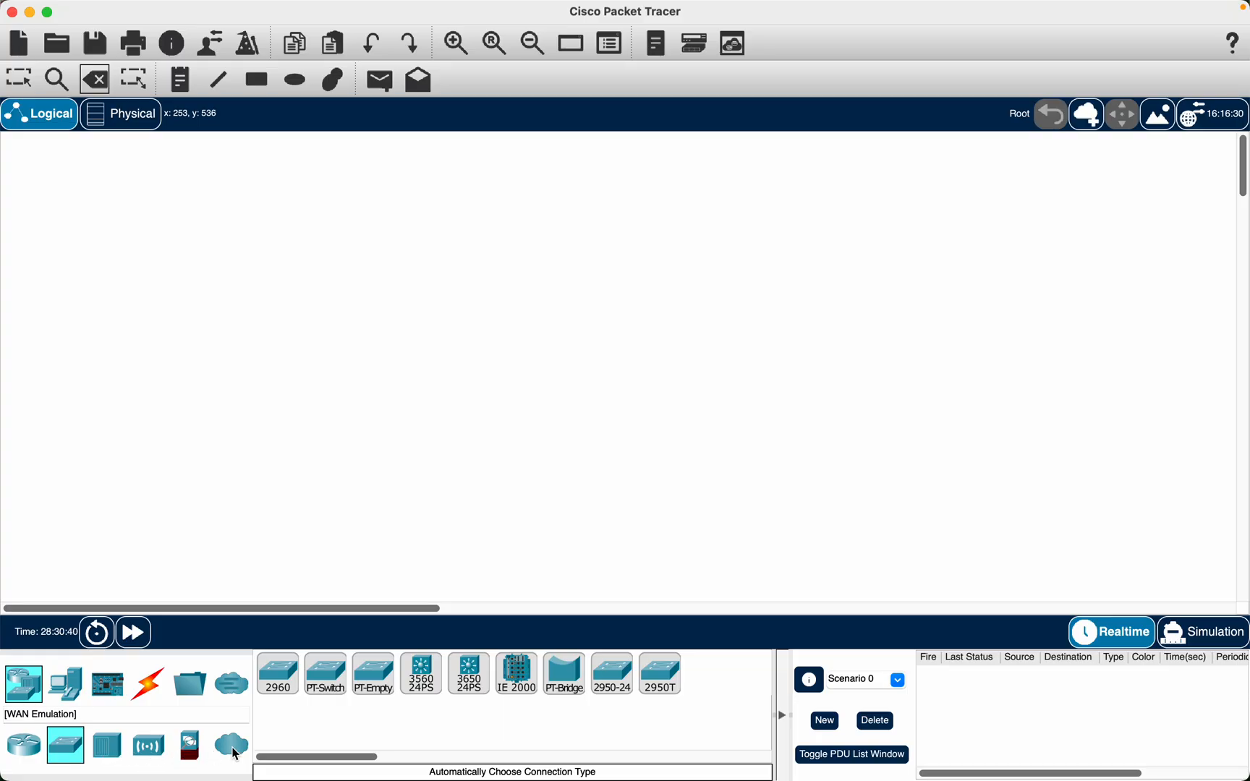
Place two PCs side by side in the workspace, leaving room for a cable between them.
{"action": "left_click", "coordinate": [67, 682]}
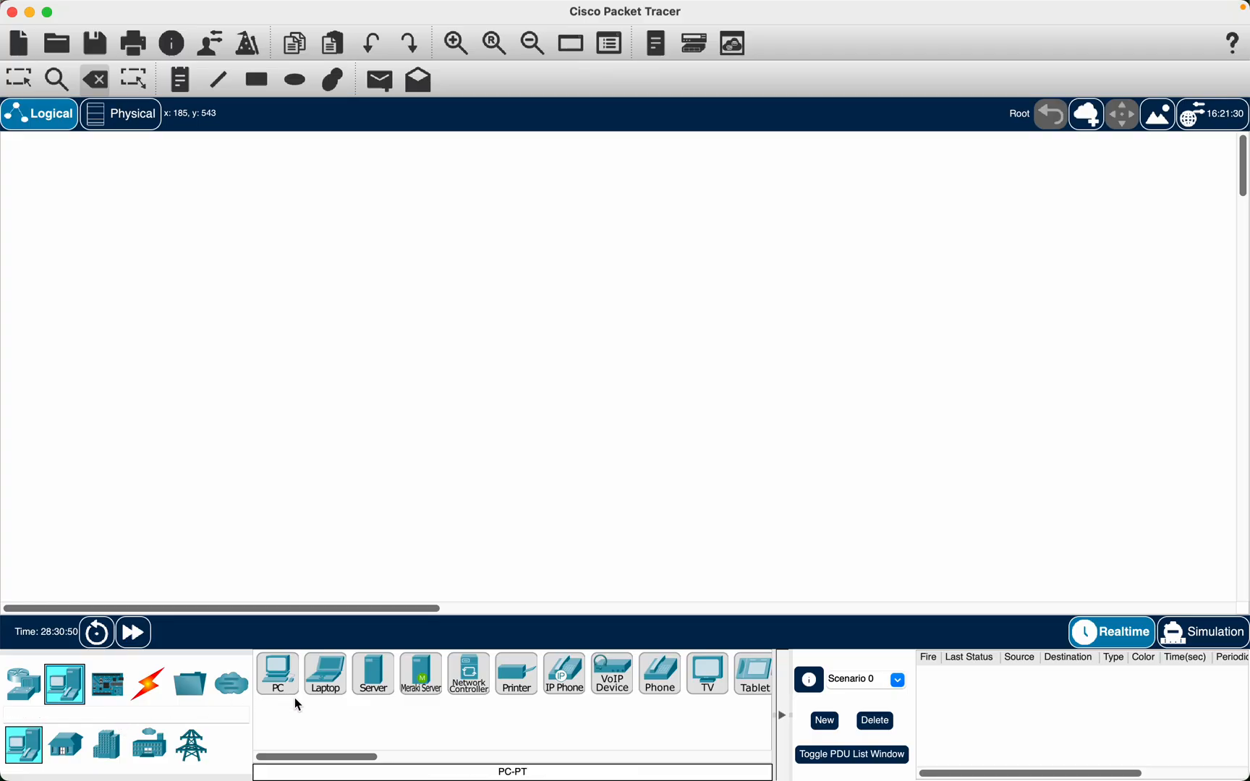
{"action": "left_click", "coordinate": [278, 674]}
{"action": "left_click", "coordinate": [207, 414]}
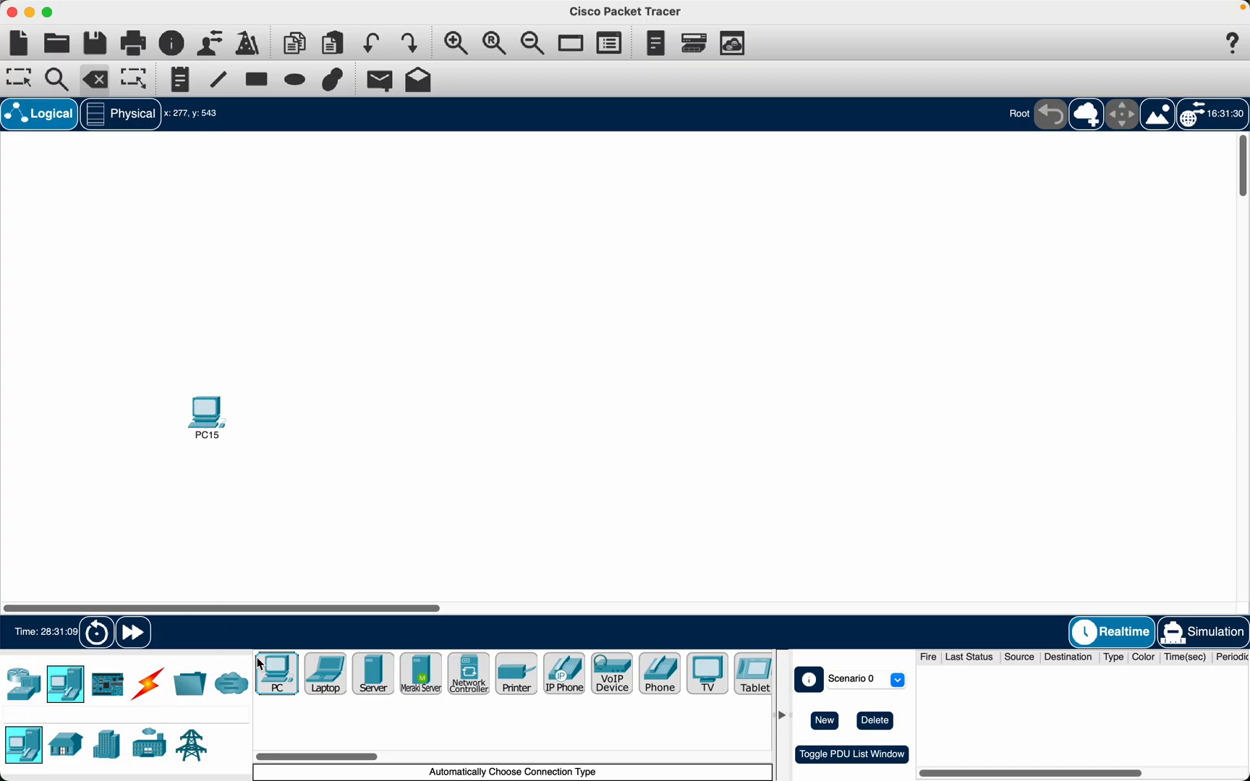
{"action": "left_click_drag", "start_coordinate": [282, 680], "coordinate": [565, 425]}
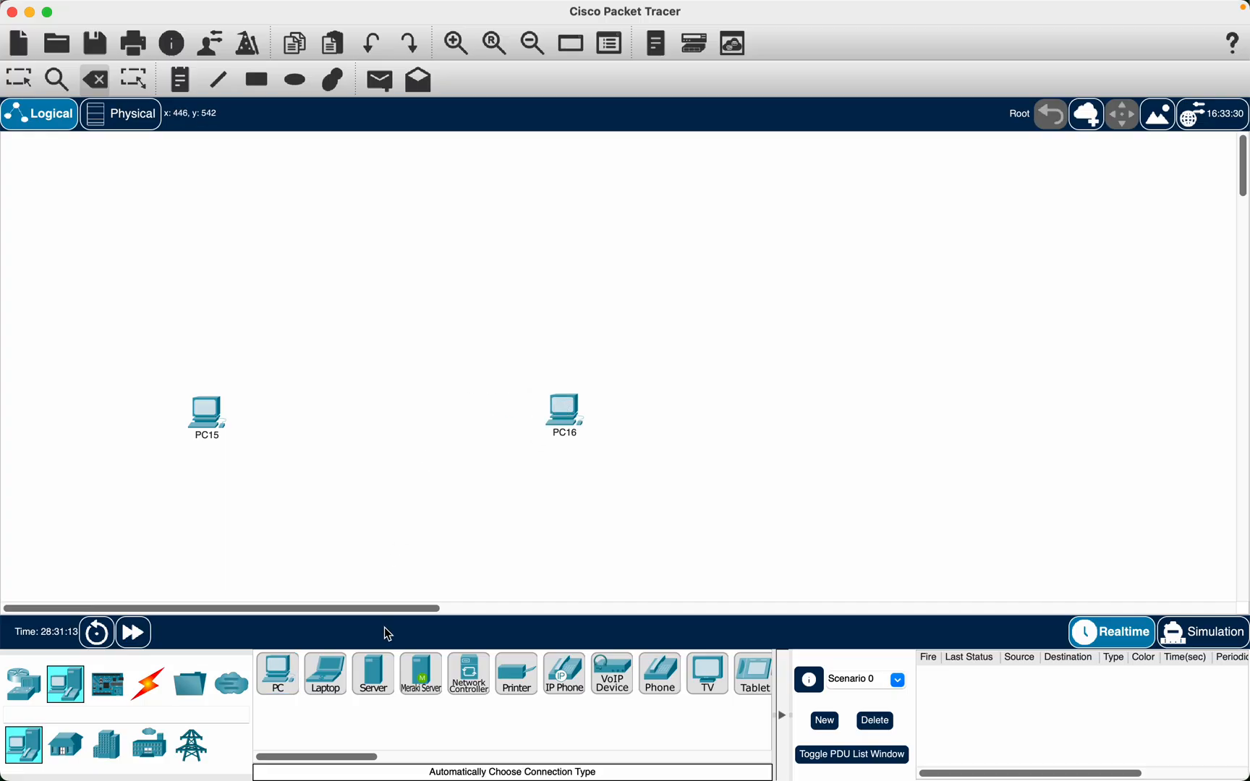
Connect the two PCs with a Copper Cross-Over cable from FastEthernet0 on PC15 to FastEthernet0 on PC16.
{"action": "left_click", "coordinate": [170, 696]}
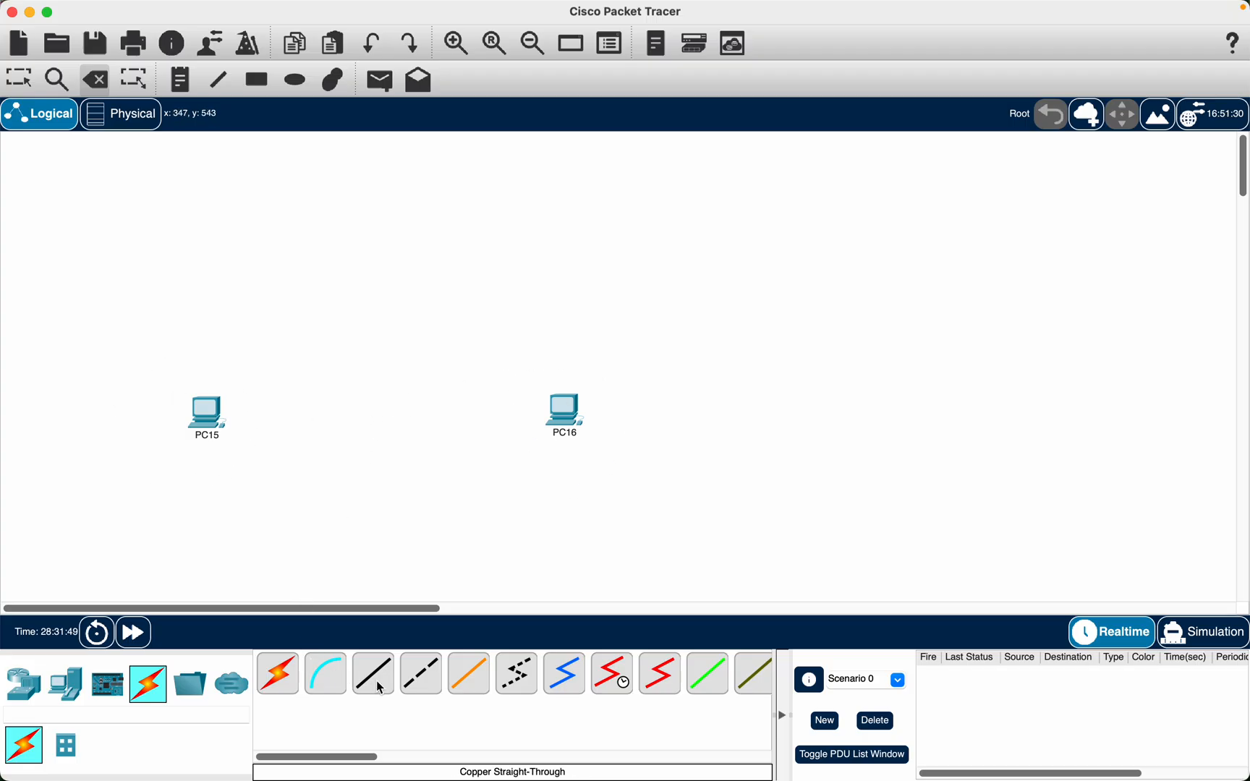
{"action": "left_click", "coordinate": [467, 732]}
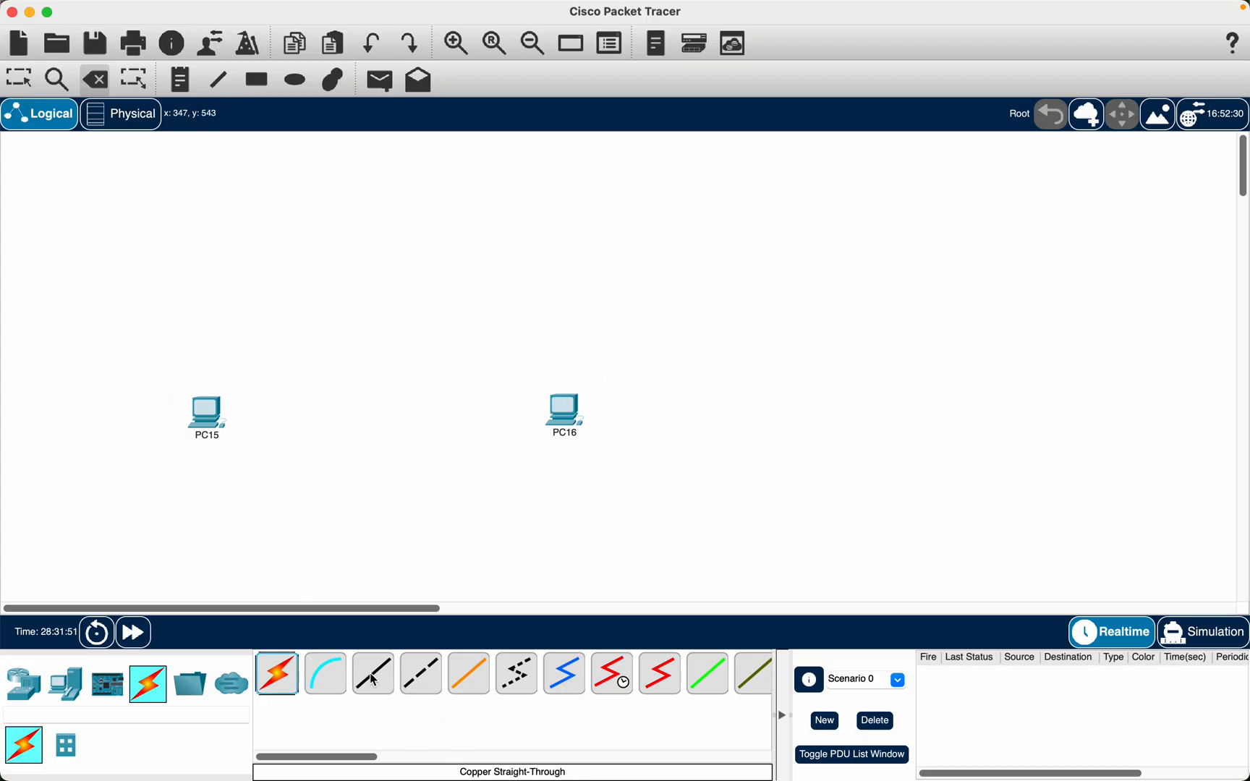
{"action": "left_click", "coordinate": [432, 688]}
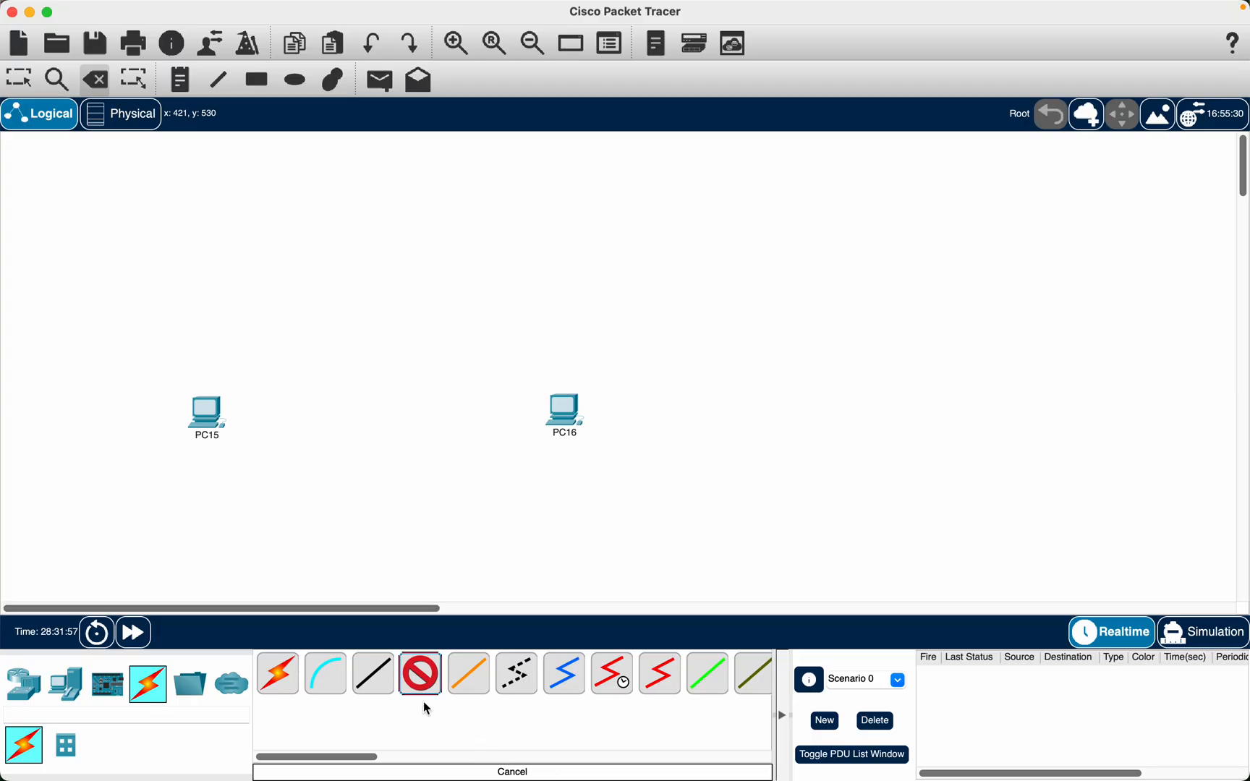
{"action": "left_click", "coordinate": [208, 418]}
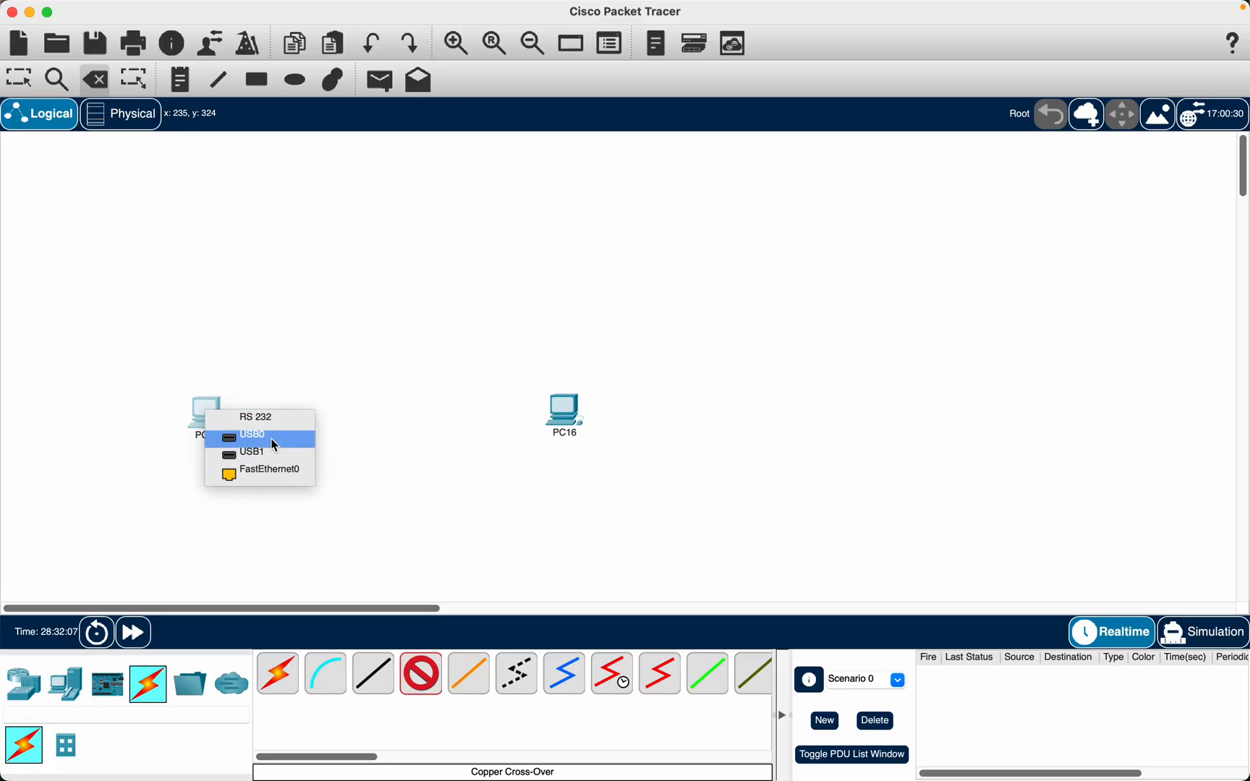
{"action": "left_click", "coordinate": [269, 475]}
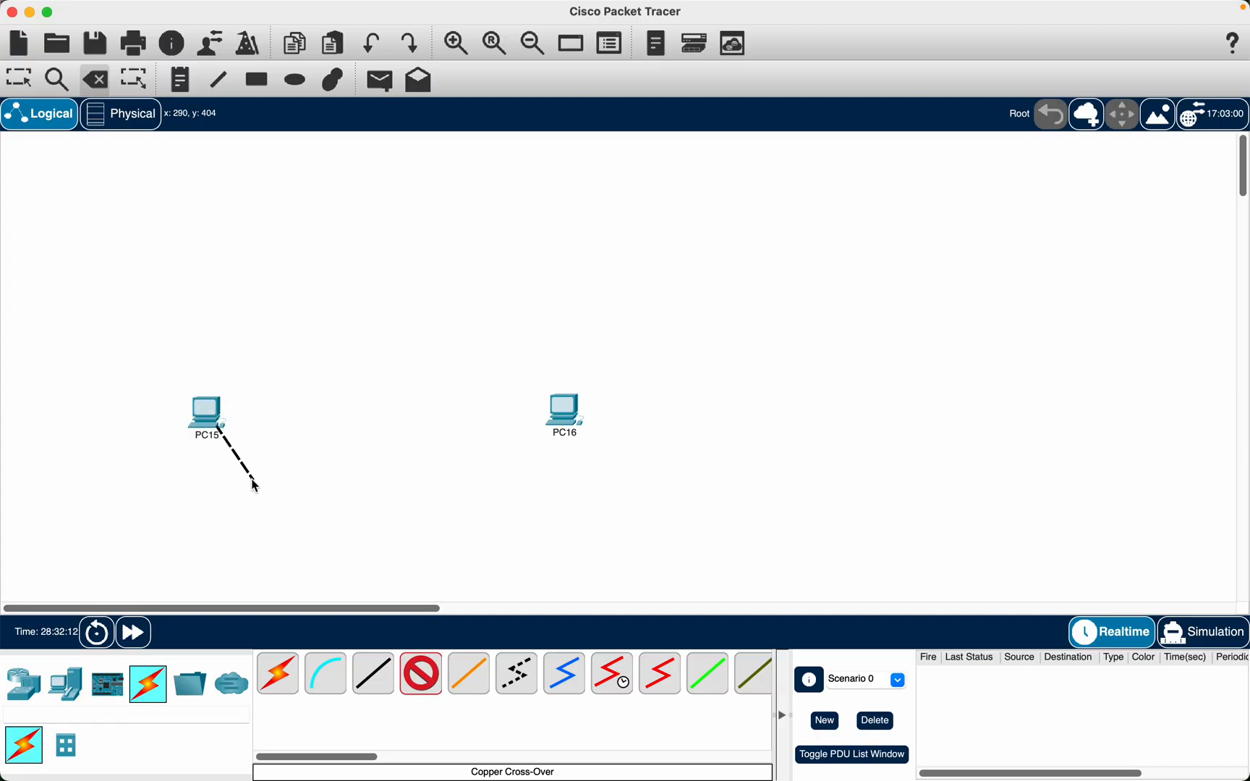
{"action": "left_click", "coordinate": [571, 411]}
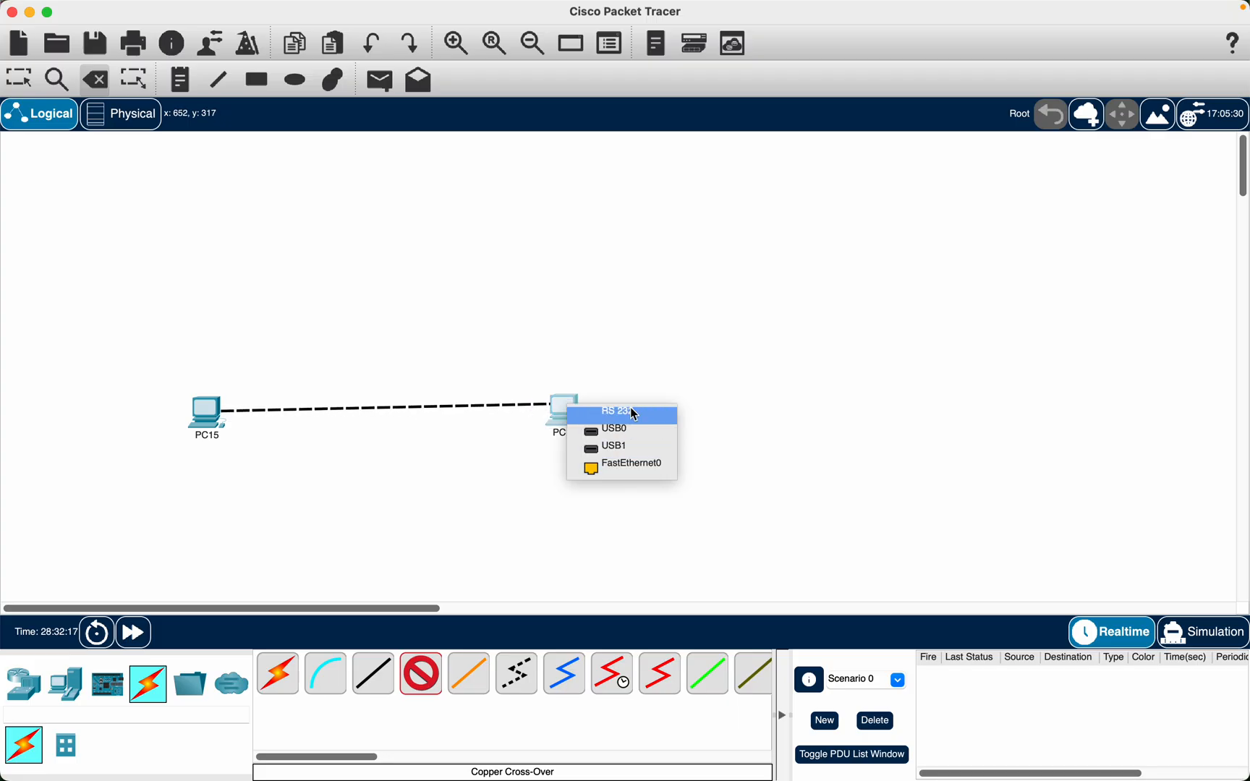
{"action": "left_click", "coordinate": [651, 468]}
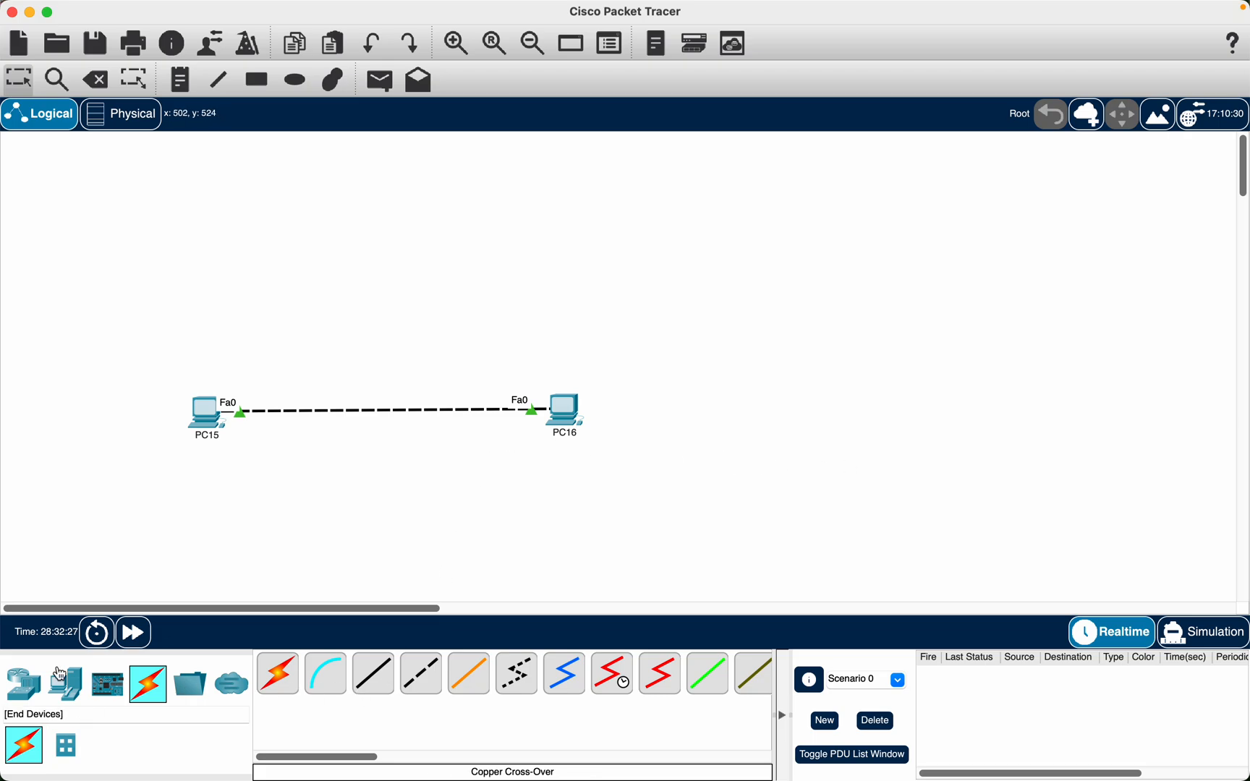
Place a 2960 switch above the PC link and a third PC to the right of the switch.
{"action": "left_click", "coordinate": [36, 687]}
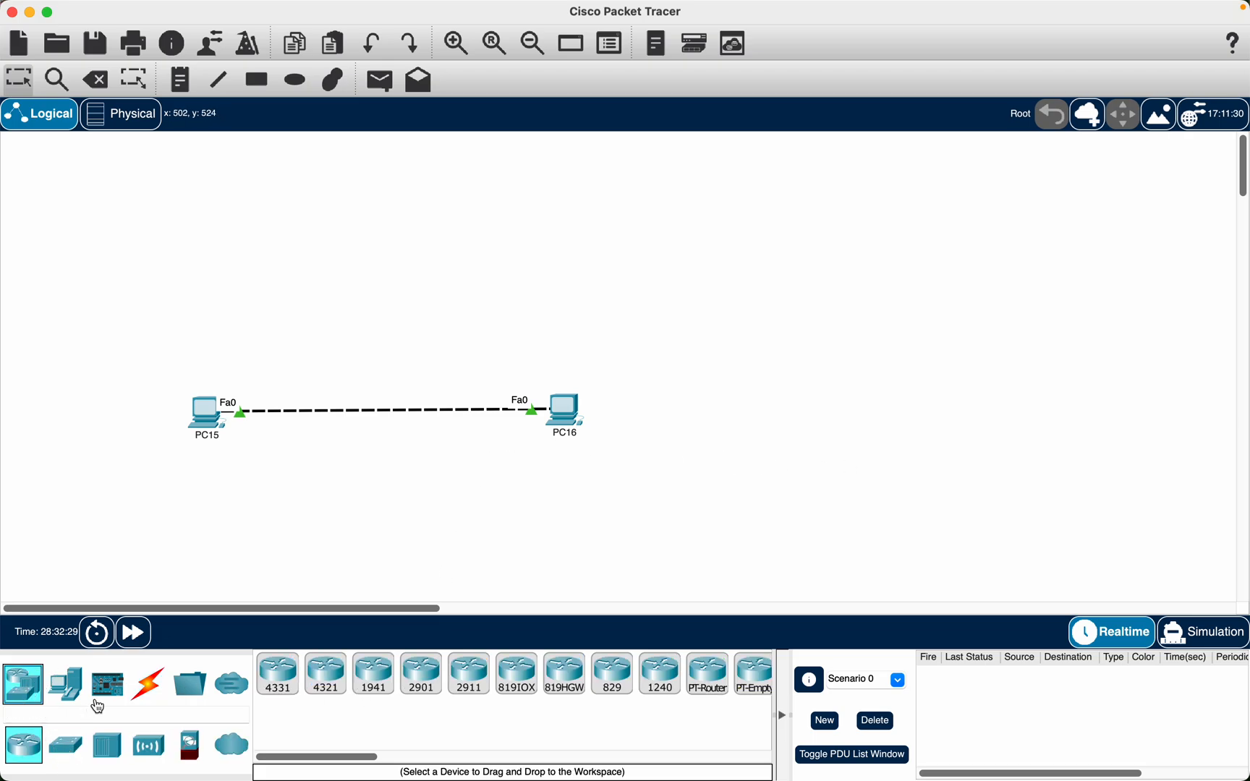
{"action": "left_click_drag", "start_coordinate": [70, 755], "coordinate": [408, 240]}
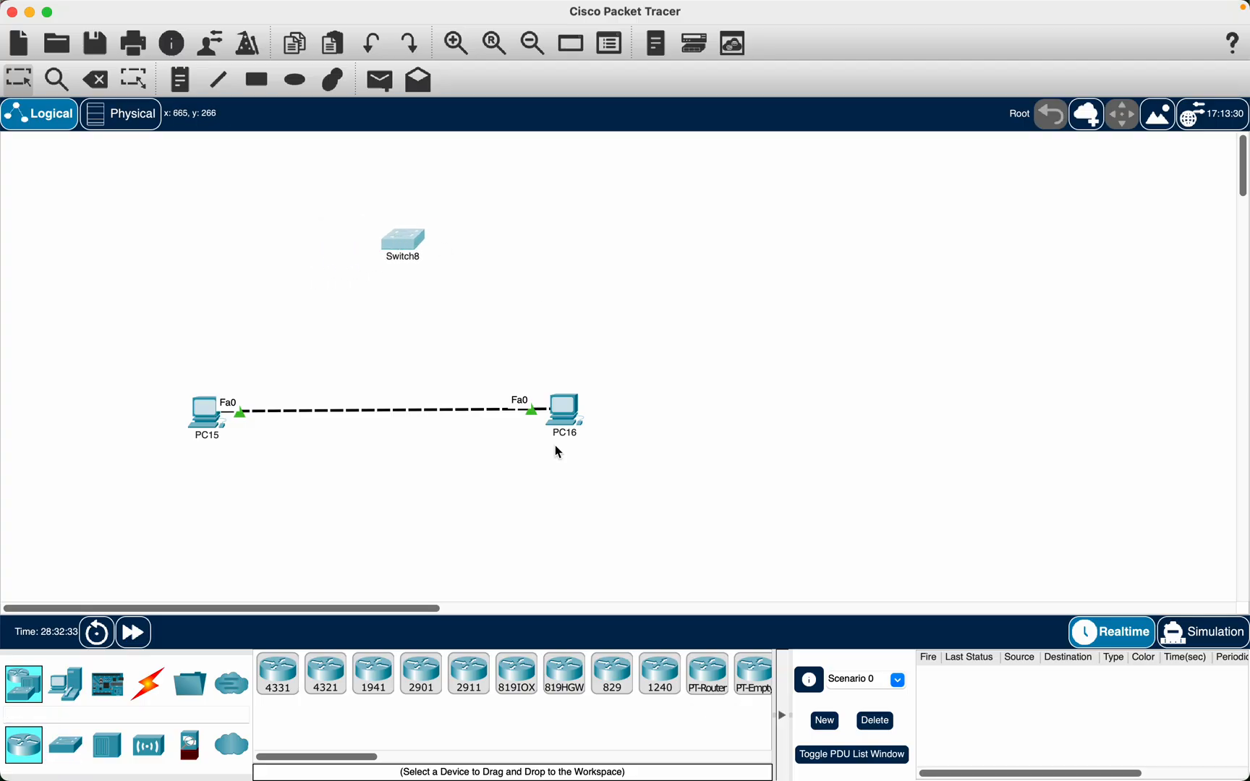
{"action": "left_click", "coordinate": [64, 684]}
{"action": "left_click_drag", "start_coordinate": [277, 673], "coordinate": [723, 289]}
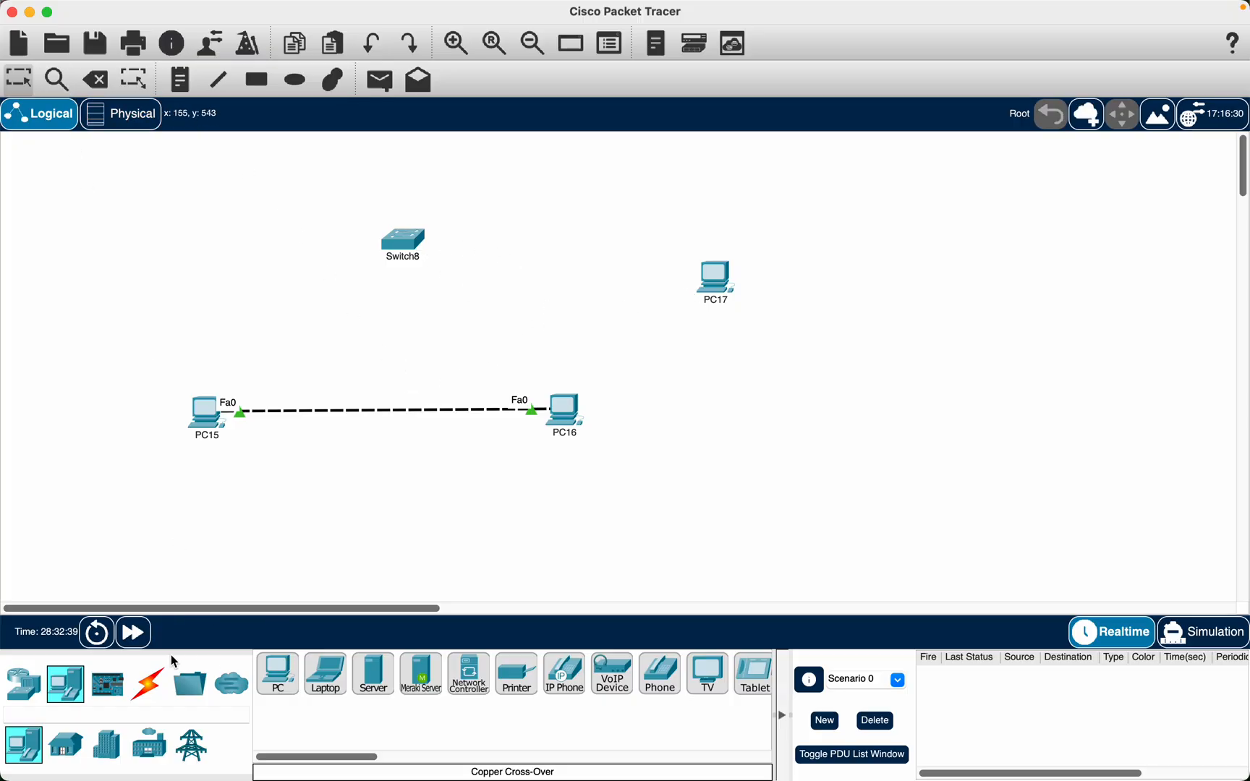
Connect the switch's FastEthernet0/1 to PC17's FastEthernet0 with a Copper Cross-Over cable and fast-forward the simulation time.
{"action": "left_click", "coordinate": [148, 684]}
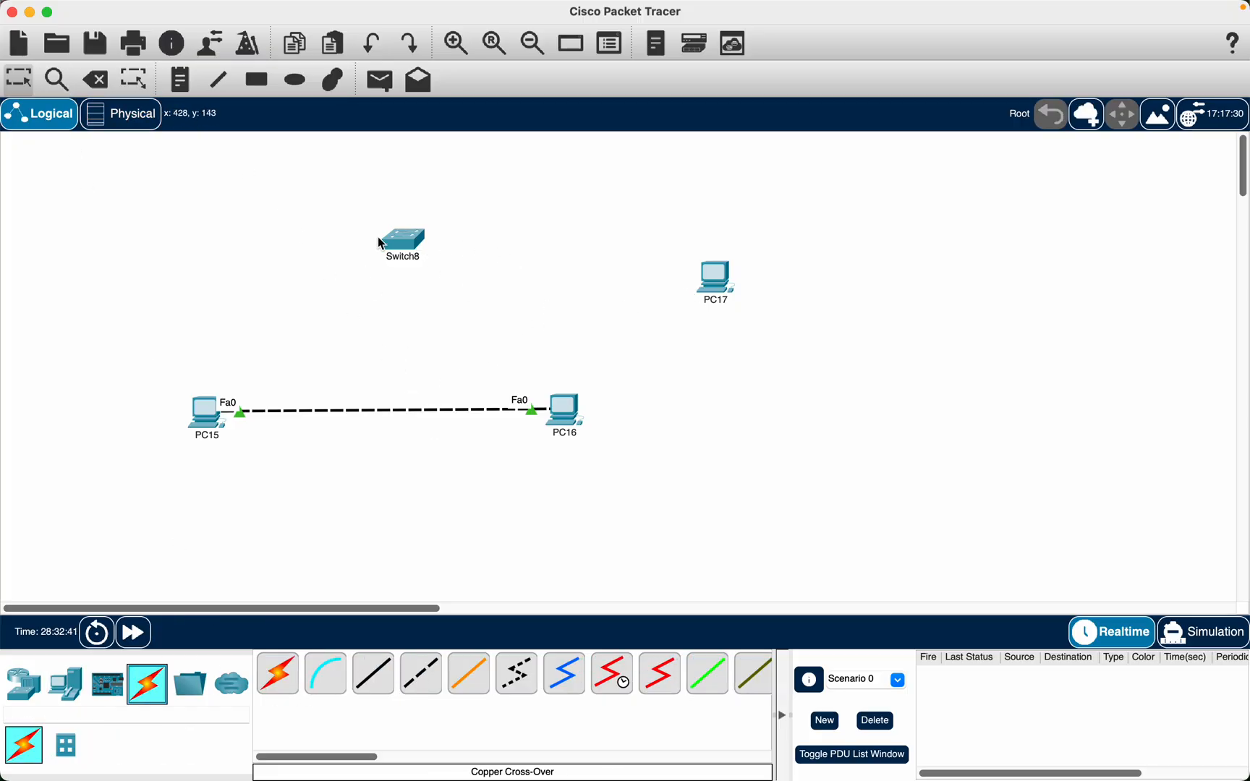
{"action": "left_click", "coordinate": [426, 678]}
{"action": "left_click", "coordinate": [410, 252]}
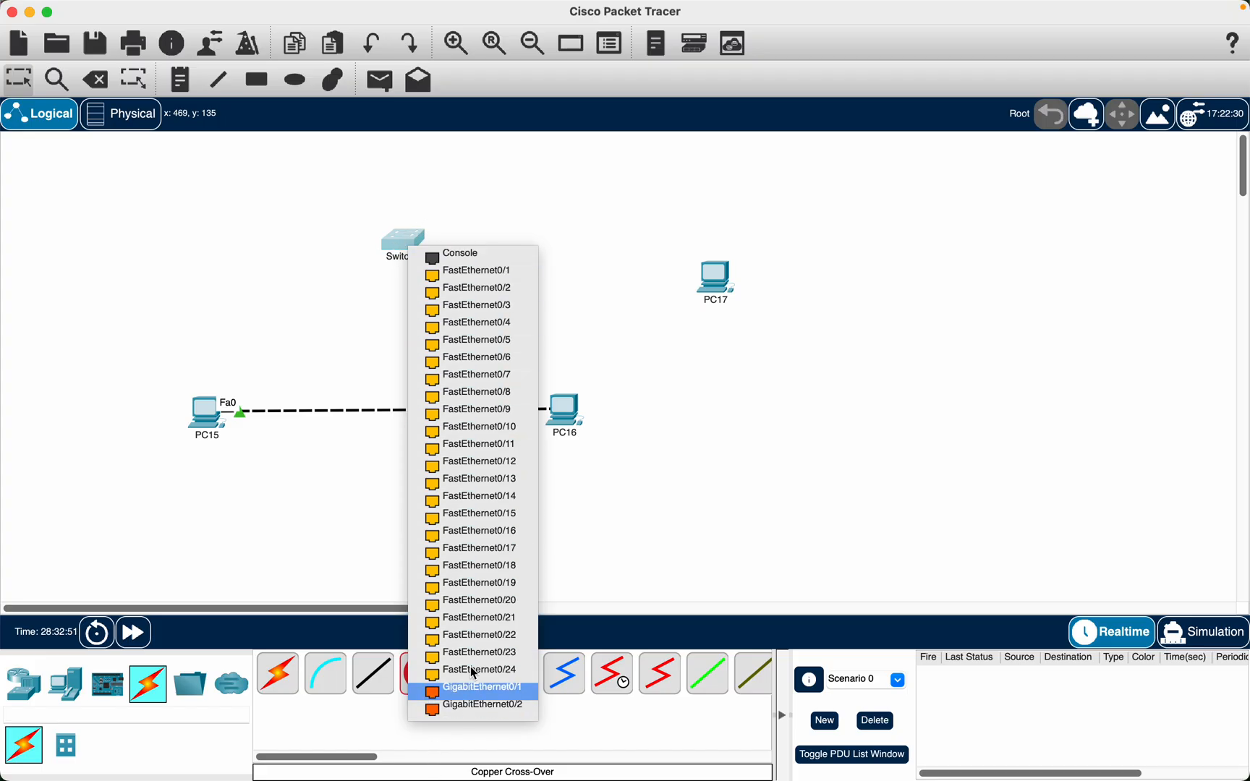
{"action": "left_click", "coordinate": [491, 280]}
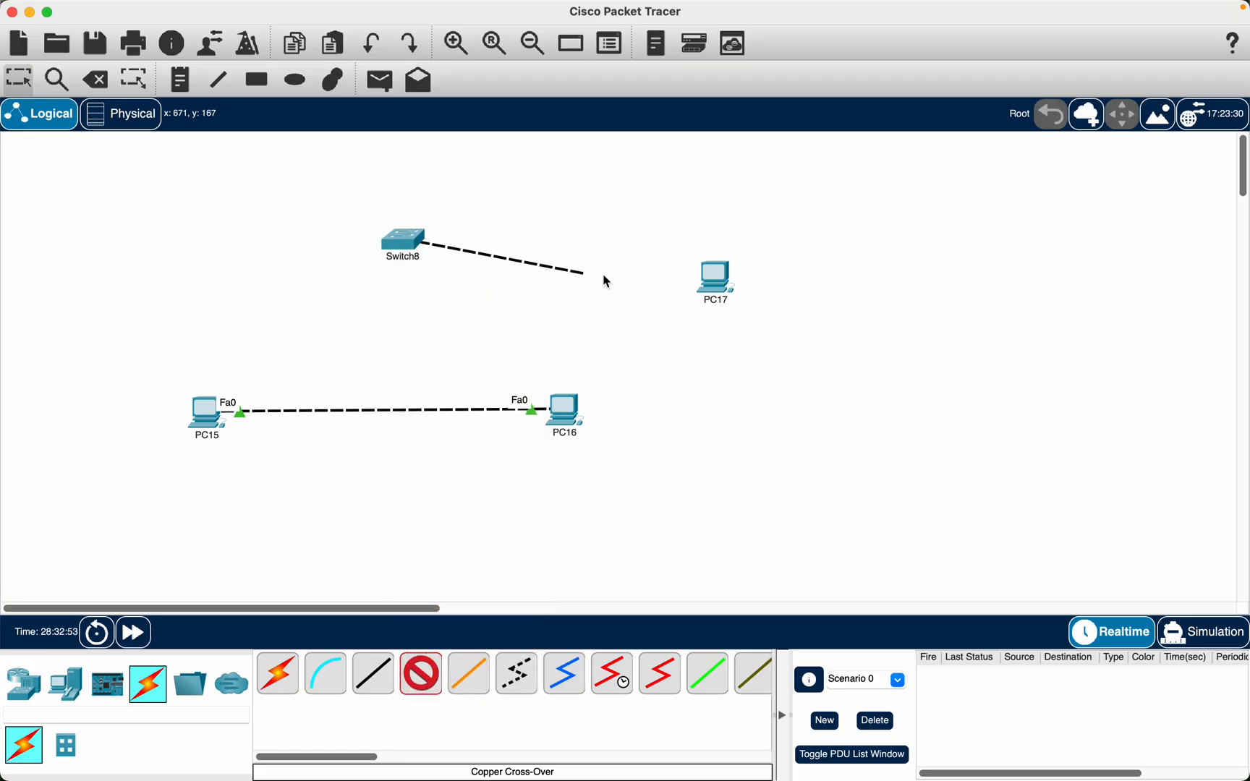
{"action": "left_click", "coordinate": [711, 278]}
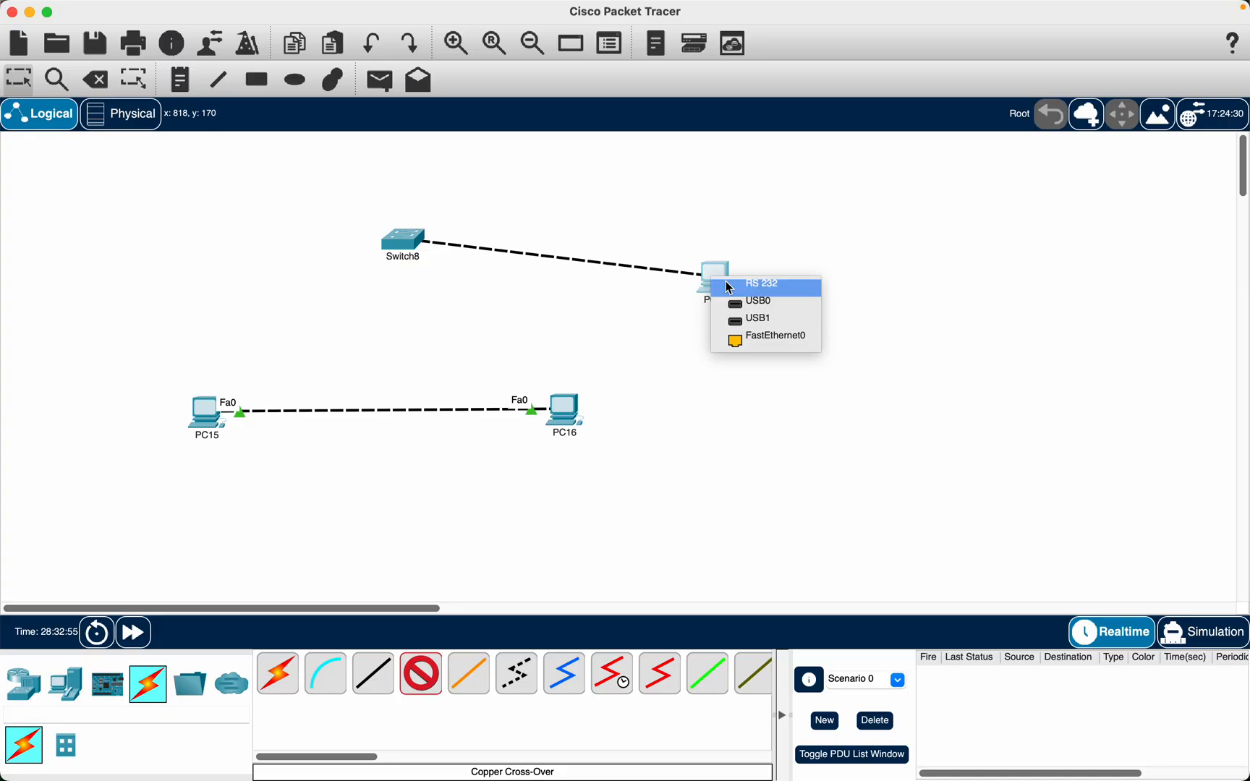
{"action": "left_click", "coordinate": [768, 340]}
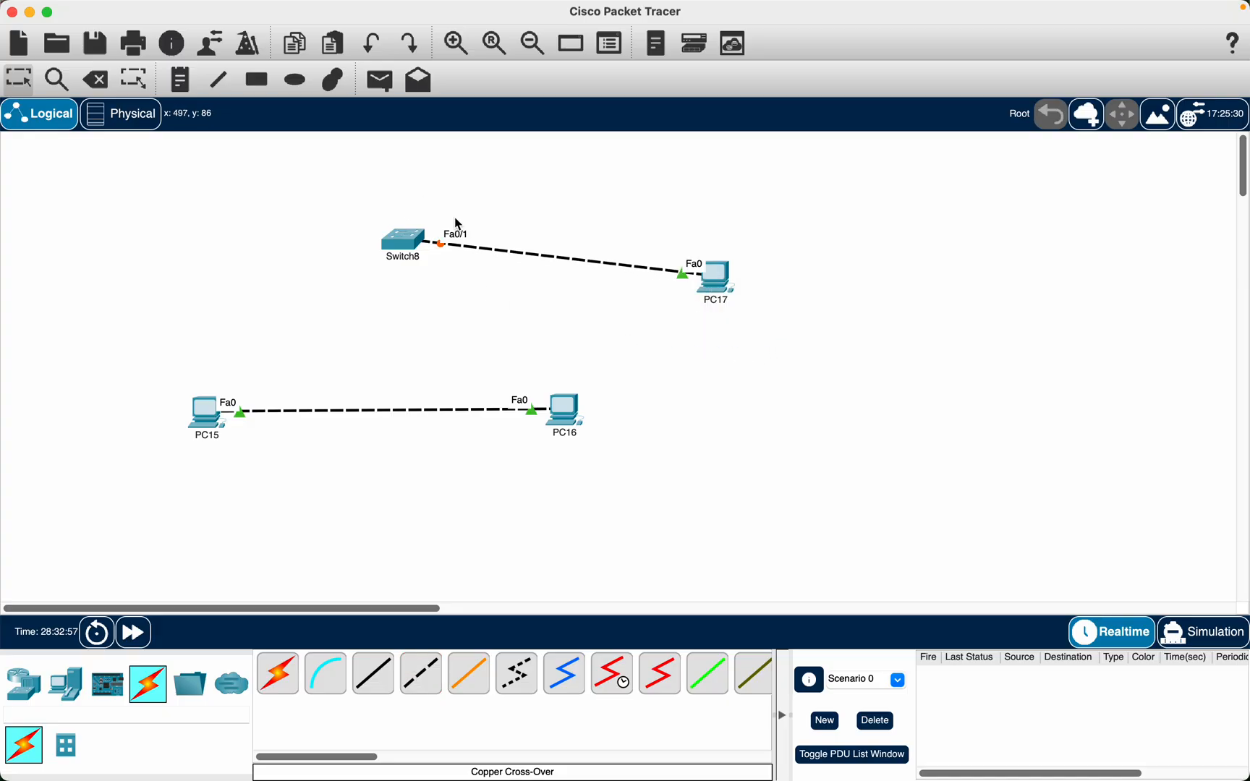
{"action": "left_click", "coordinate": [134, 633]}
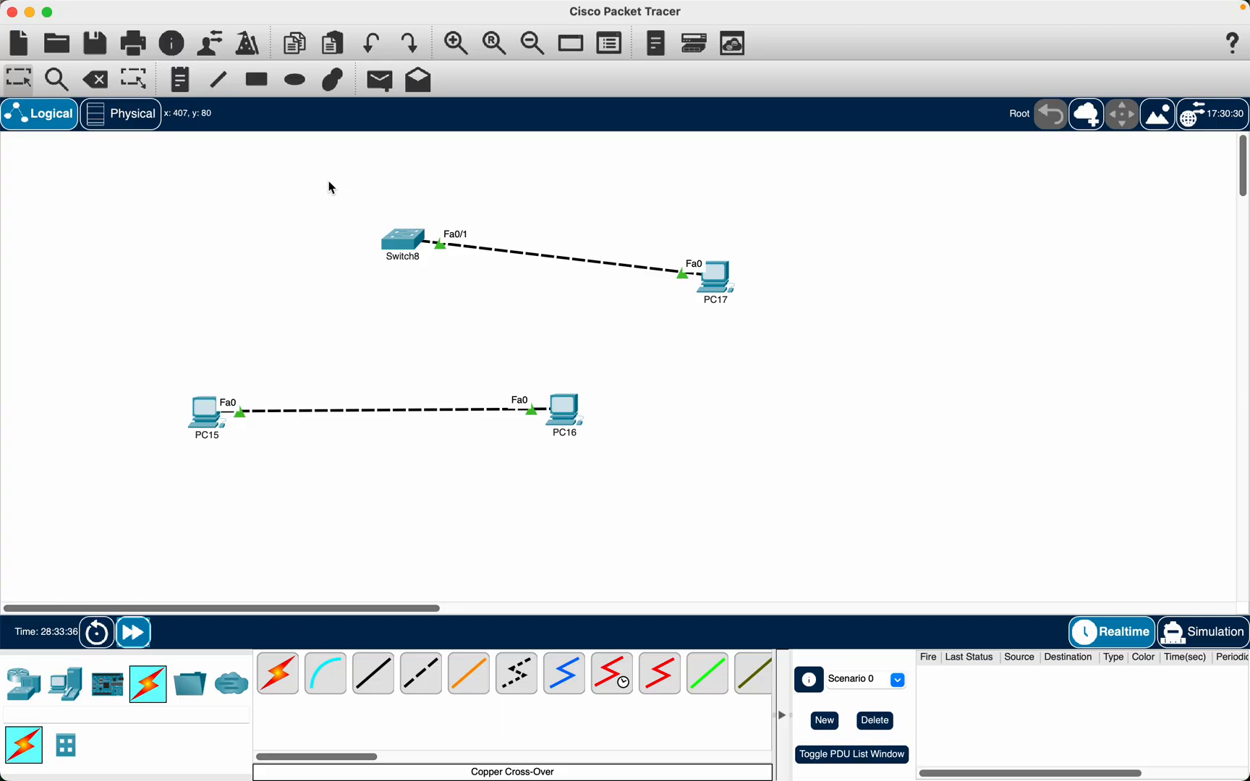
Delete the cross-over cable between the switch and PC17 and return to the selection tool.
{"action": "left_click", "coordinate": [94, 79]}
{"action": "left_click", "coordinate": [567, 263]}
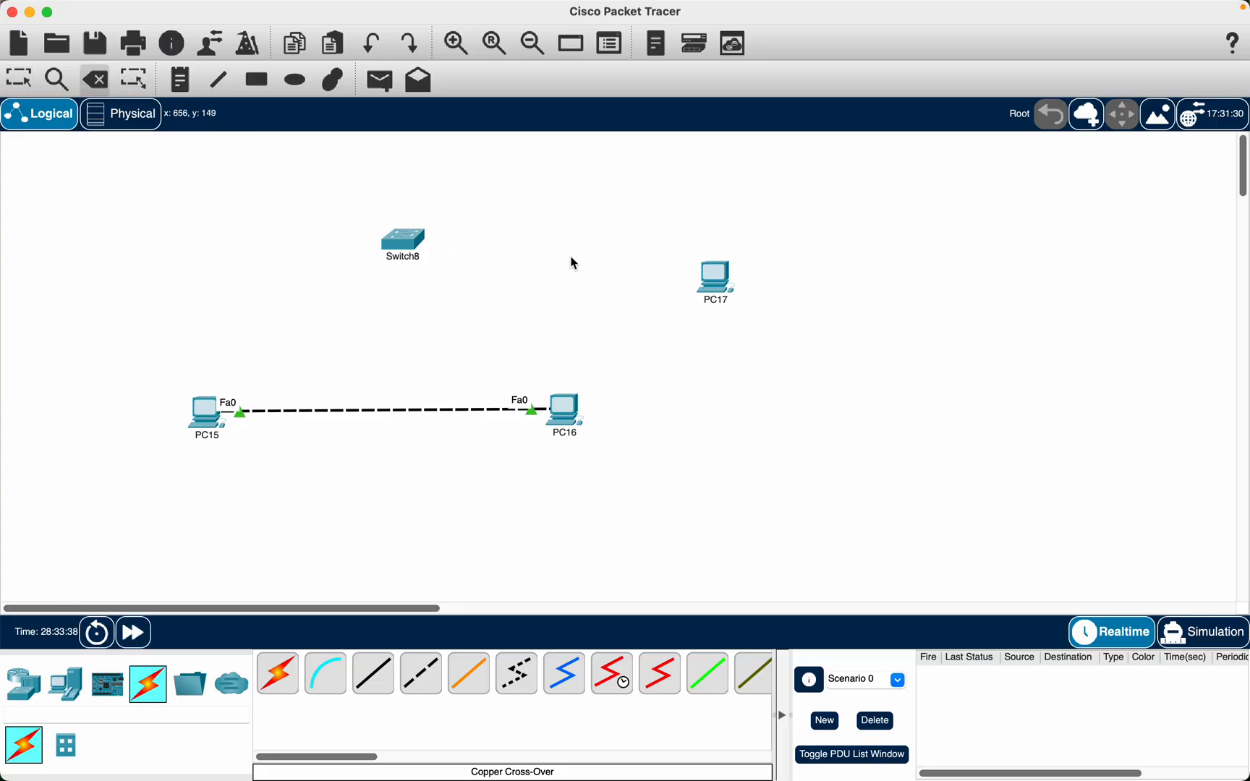
{"action": "left_click", "coordinate": [366, 683]}
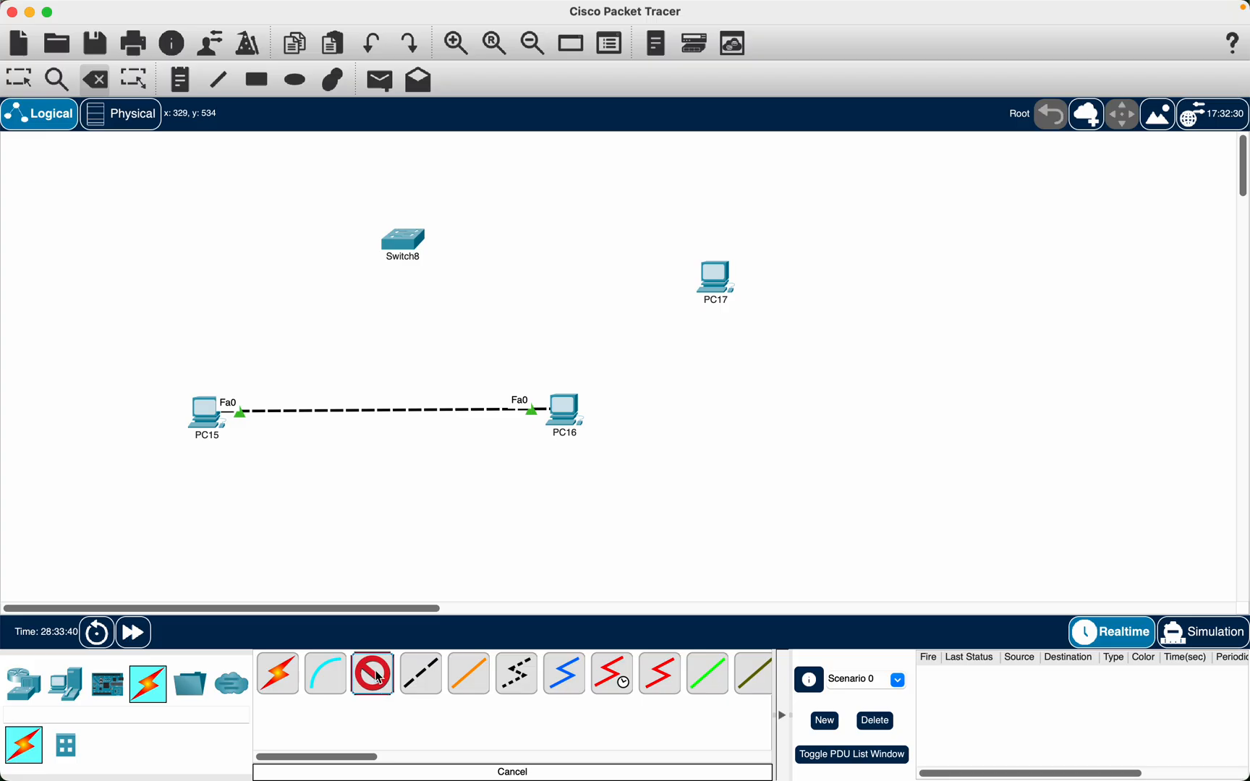
{"action": "left_click", "coordinate": [22, 86]}
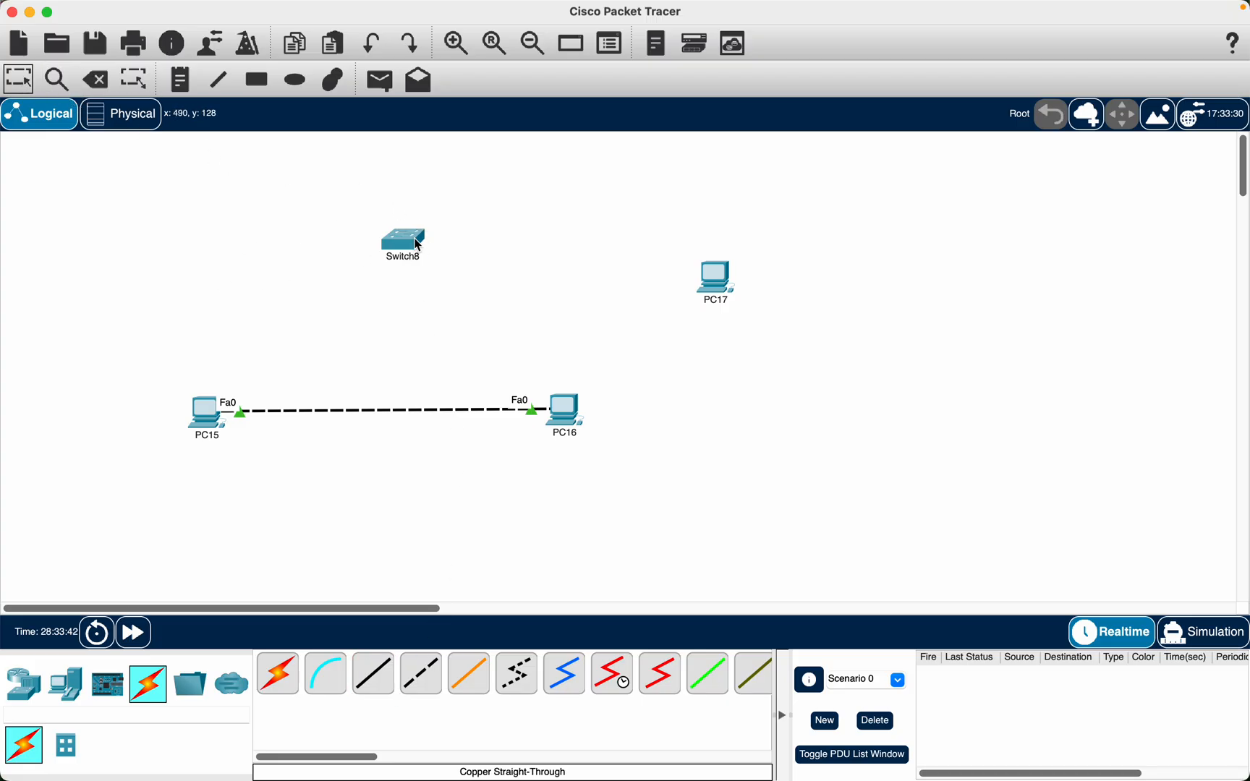
{"action": "left_click", "coordinate": [404, 242]}
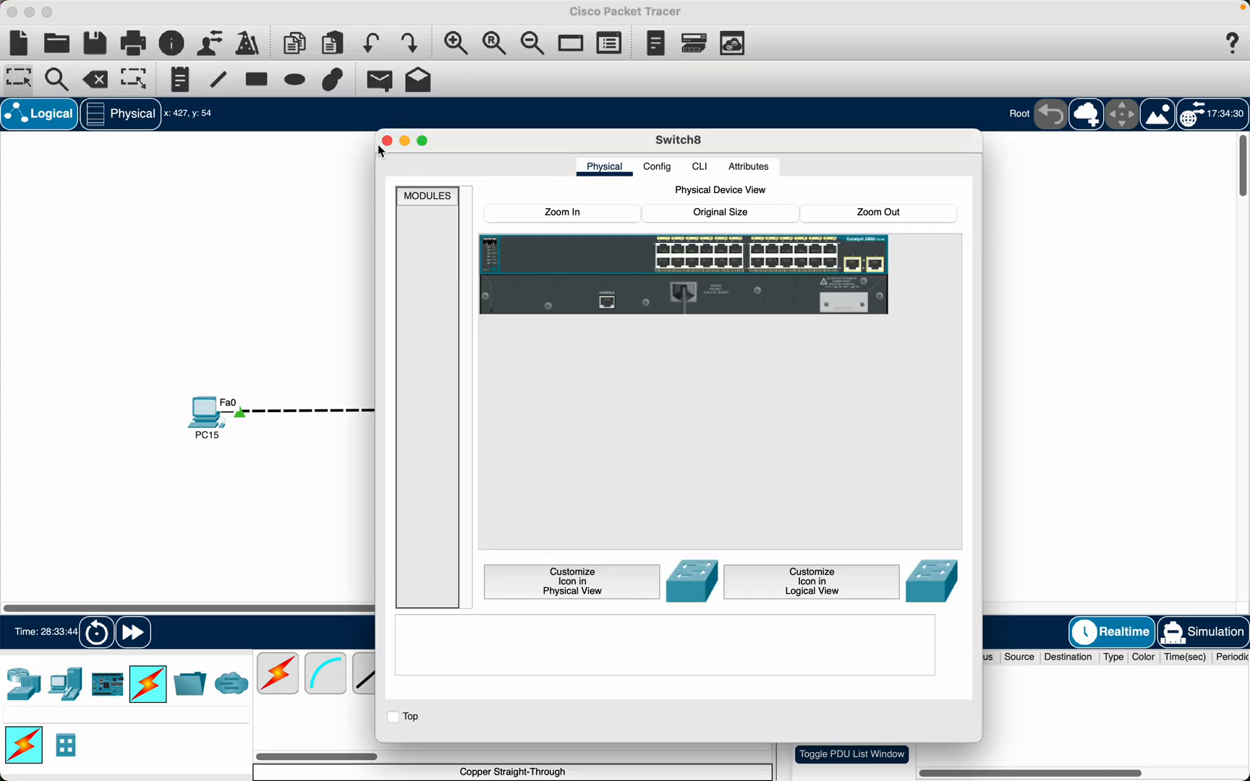
{"action": "left_click", "coordinate": [387, 142]}
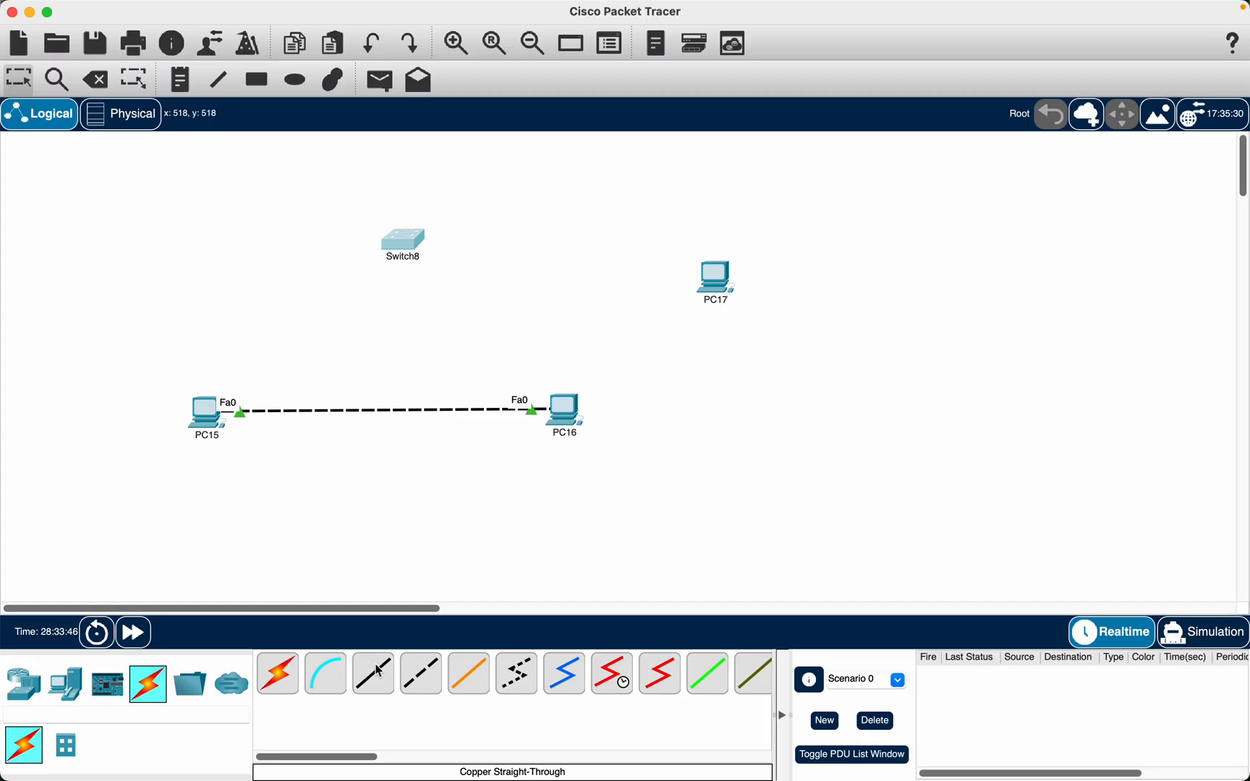
Connect the switch's FastEthernet0/1 to PC17's FastEthernet0 with a Copper Straight-Through cable and fast-forward the simulation time.
{"action": "left_click", "coordinate": [379, 691]}
{"action": "left_click", "coordinate": [416, 243]}
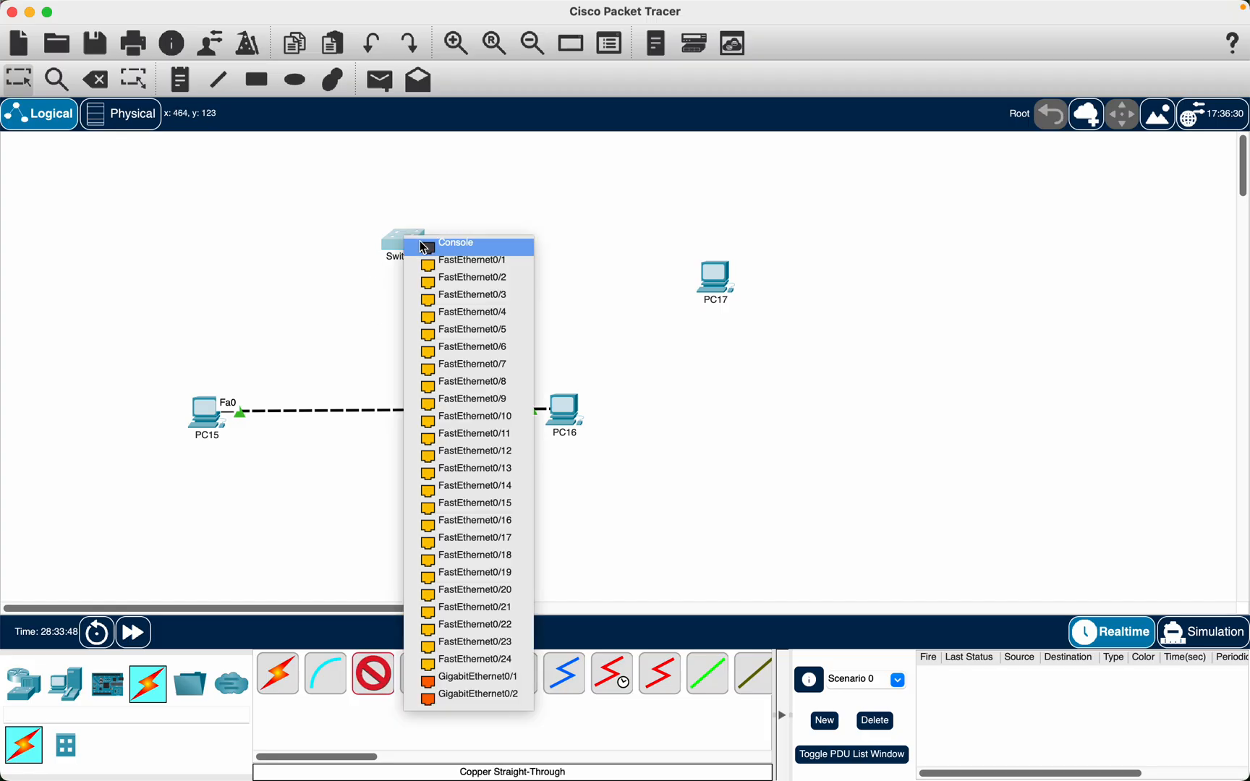
{"action": "left_click", "coordinate": [464, 265]}
{"action": "left_click", "coordinate": [715, 282]}
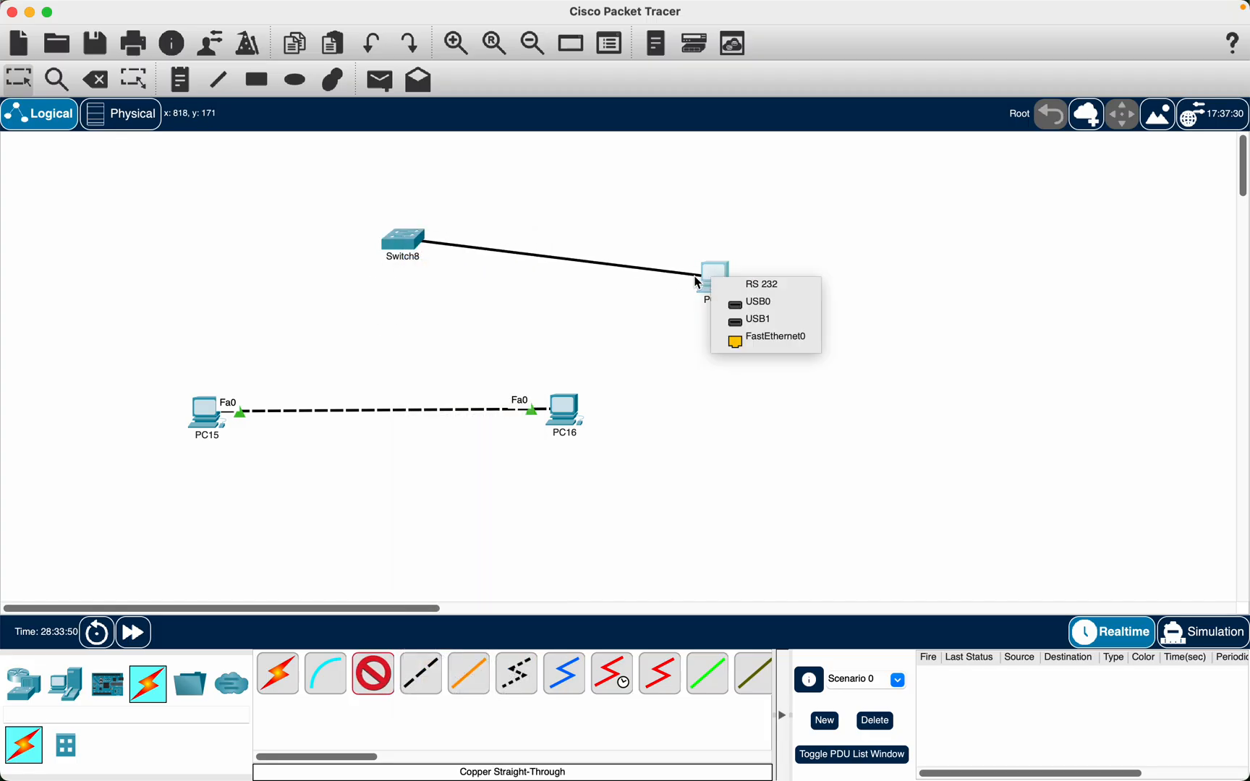
{"action": "left_click", "coordinate": [750, 341]}
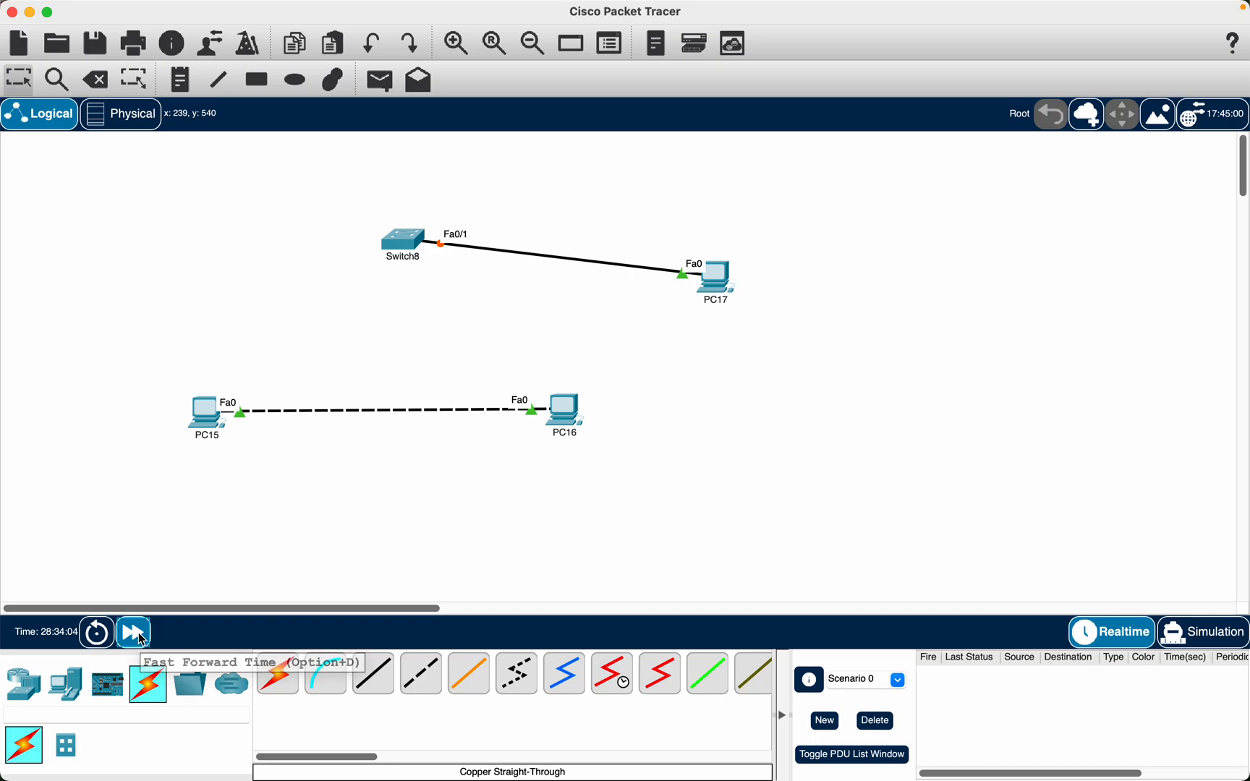
{"action": "left_click", "coordinate": [142, 639]}
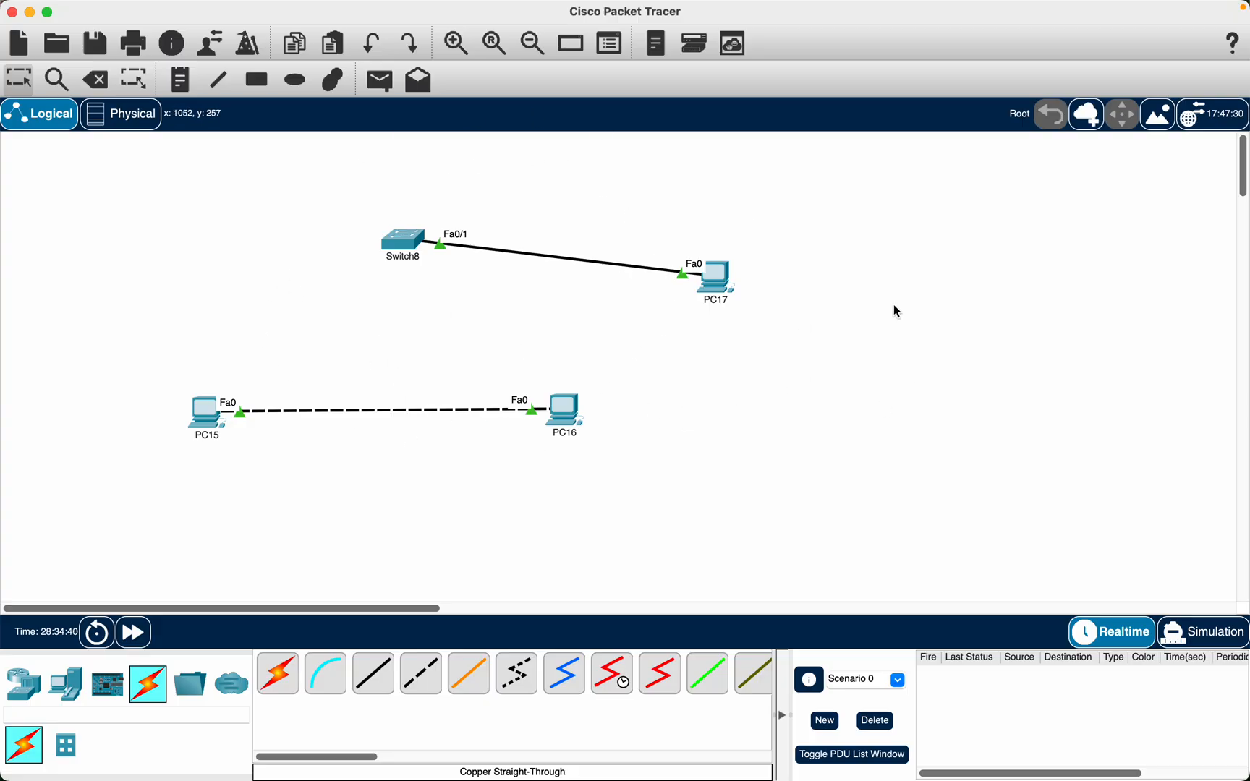
Delete PC15, the 2960 switch, PC17 and PC16 to empty the workspace.
{"action": "left_click", "coordinate": [379, 676]}
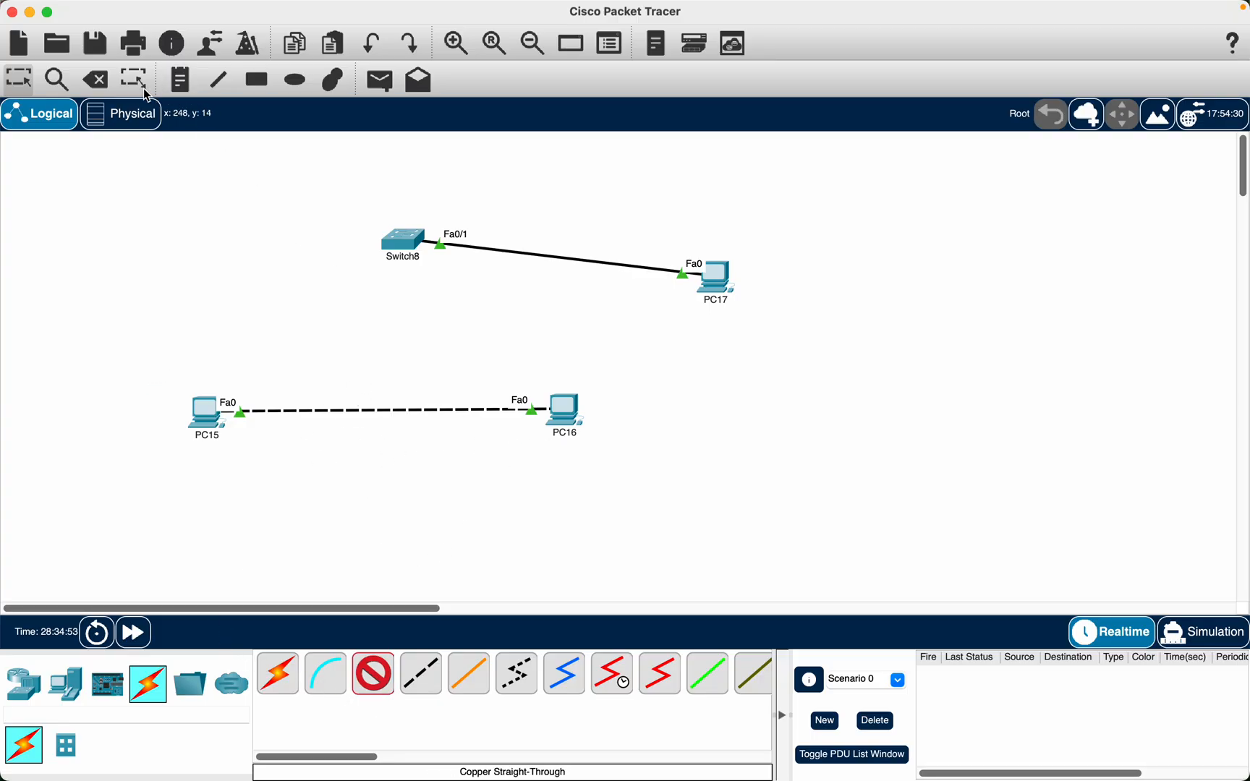
{"action": "left_click", "coordinate": [96, 78]}
{"action": "left_click", "coordinate": [203, 406]}
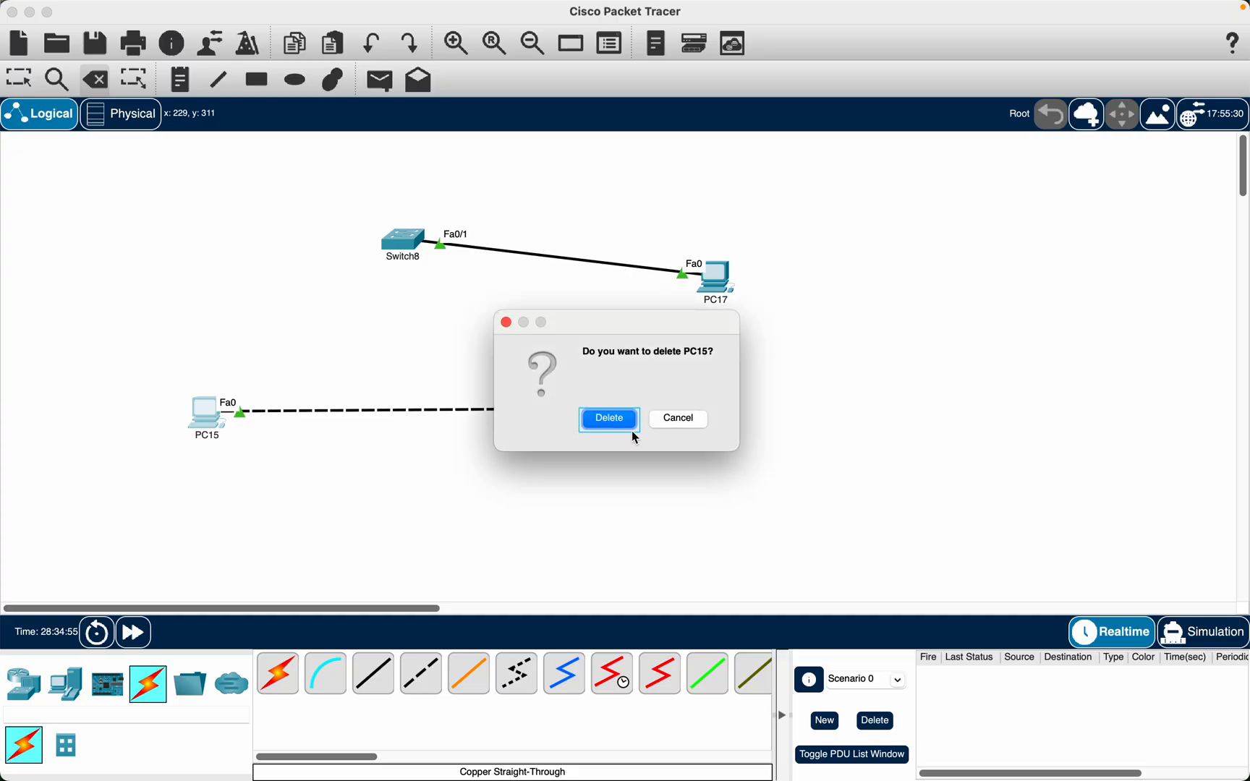
{"action": "left_click", "coordinate": [607, 421]}
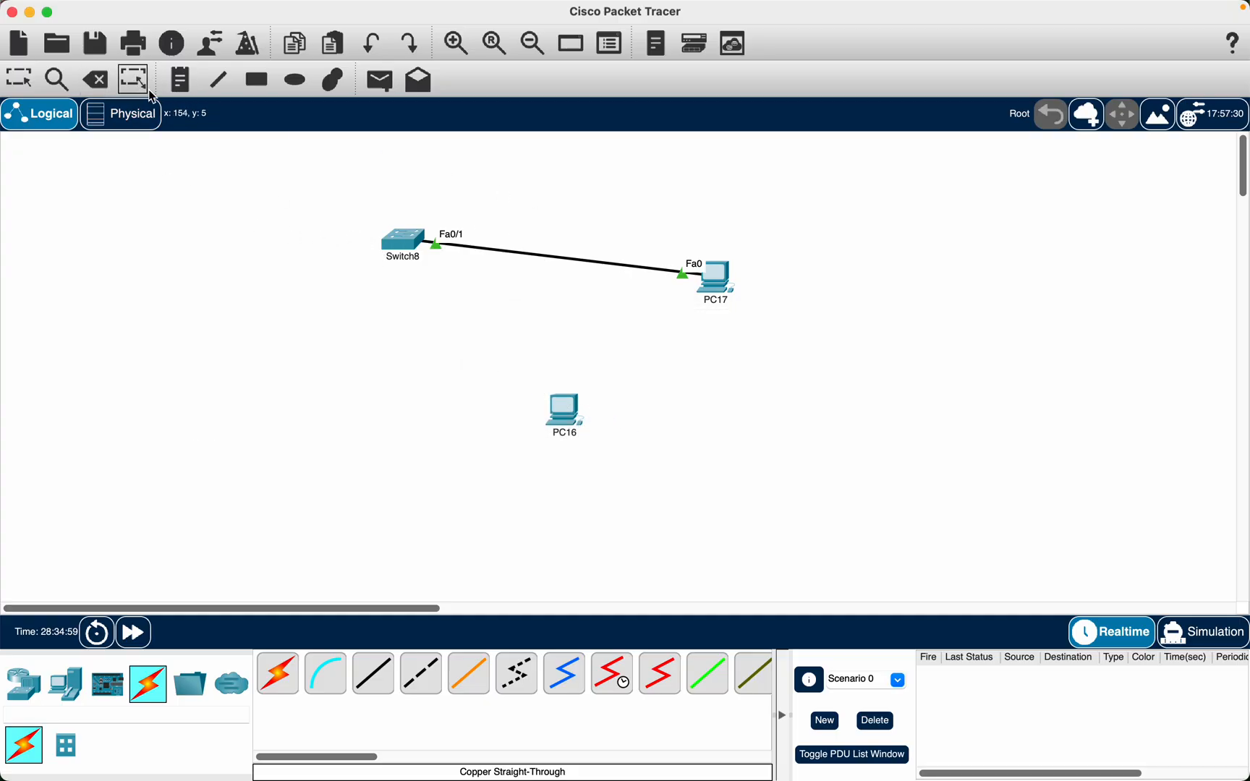
{"action": "left_click", "coordinate": [398, 243]}
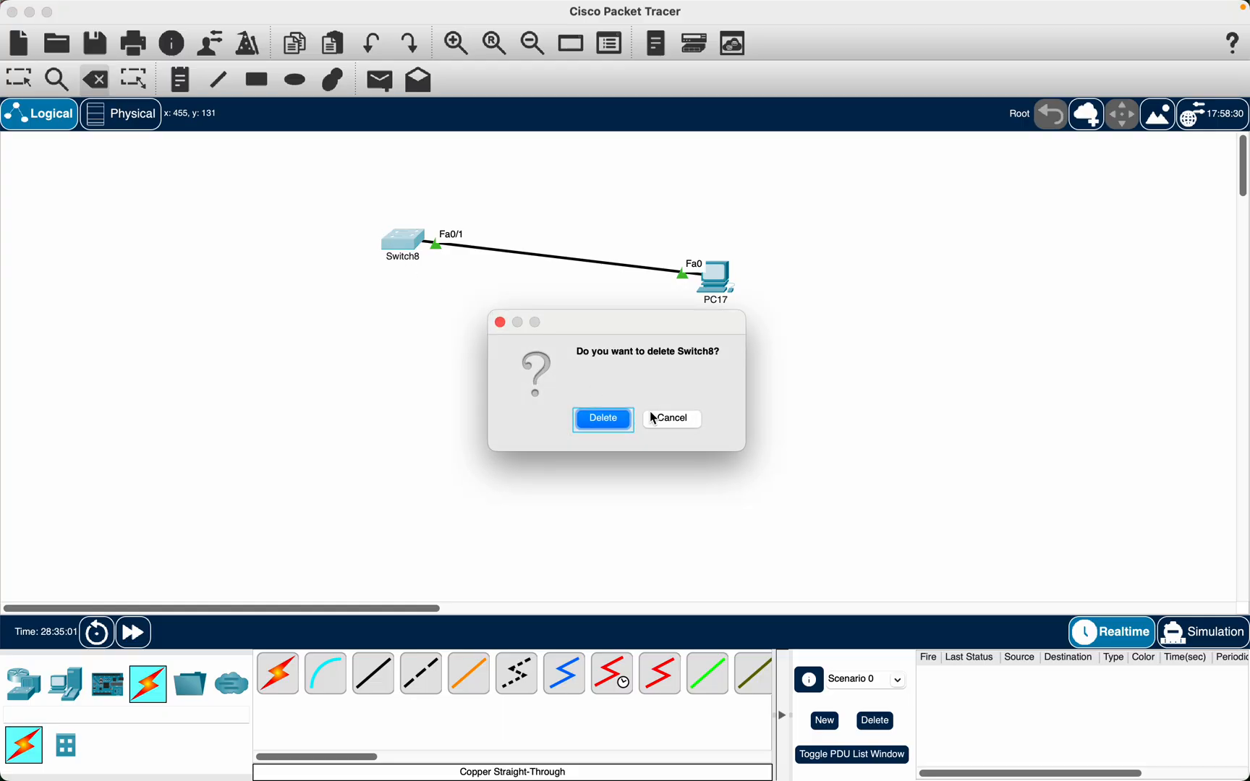
{"action": "left_click", "coordinate": [615, 419]}
{"action": "left_click", "coordinate": [716, 278]}
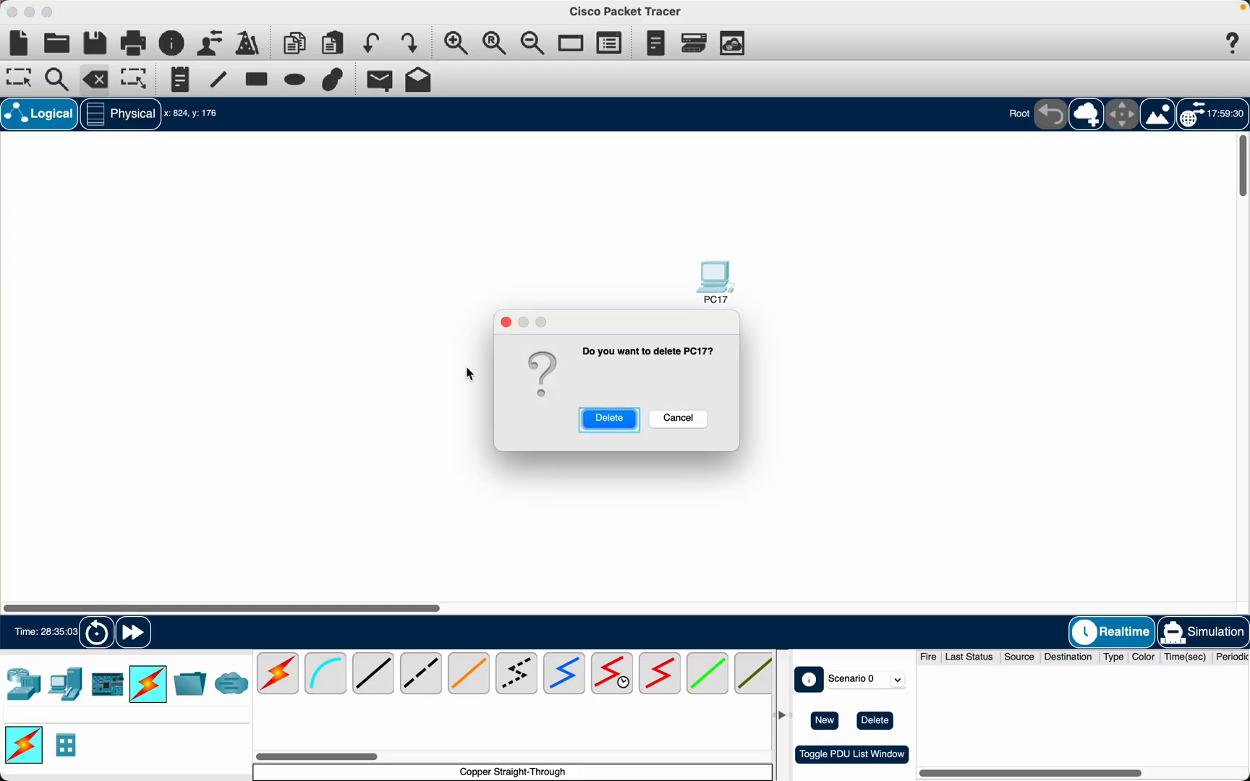
{"action": "left_click", "coordinate": [626, 429]}
{"action": "left_click", "coordinate": [563, 418]}
{"action": "left_click", "coordinate": [608, 419]}
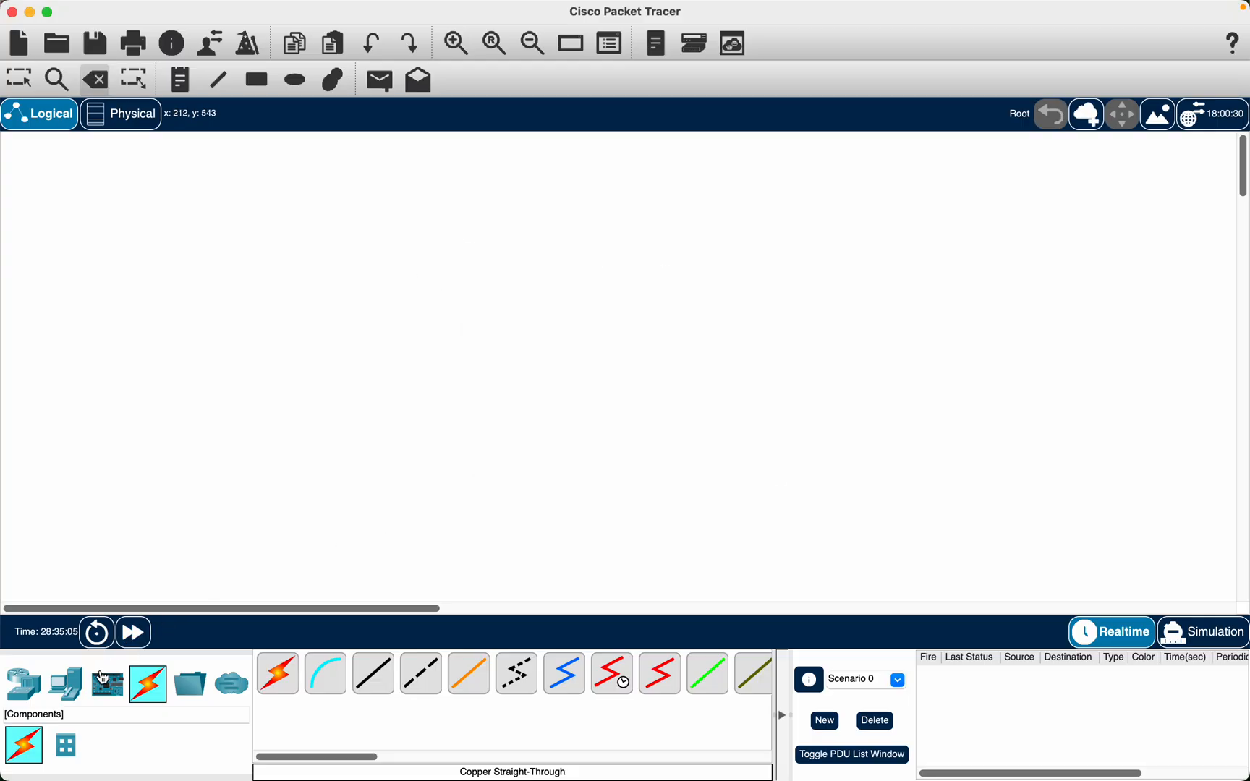
Place a PT-Switch in the upper middle of the workspace and return to the selection tool.
{"action": "left_click", "coordinate": [23, 683]}
{"action": "left_click", "coordinate": [66, 745]}
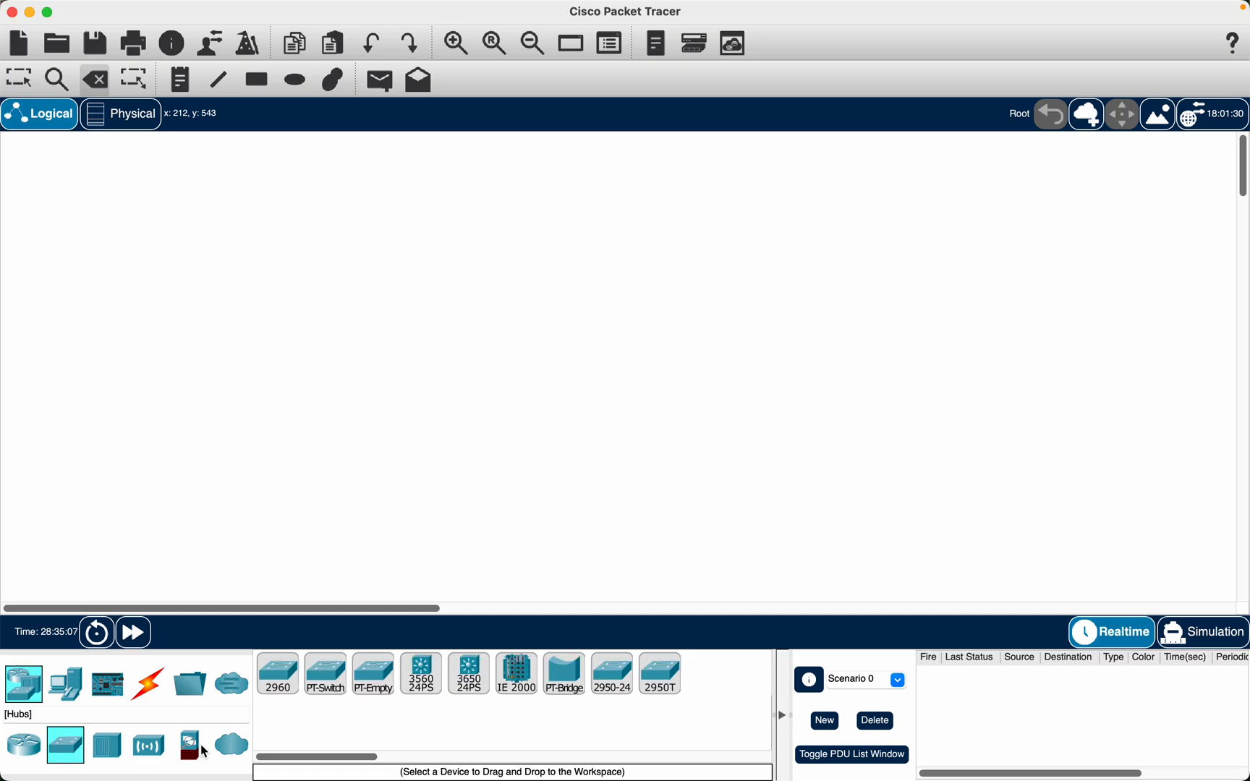
{"action": "left_click_drag", "start_coordinate": [326, 674], "coordinate": [454, 298]}
{"action": "left_click", "coordinate": [454, 297]}
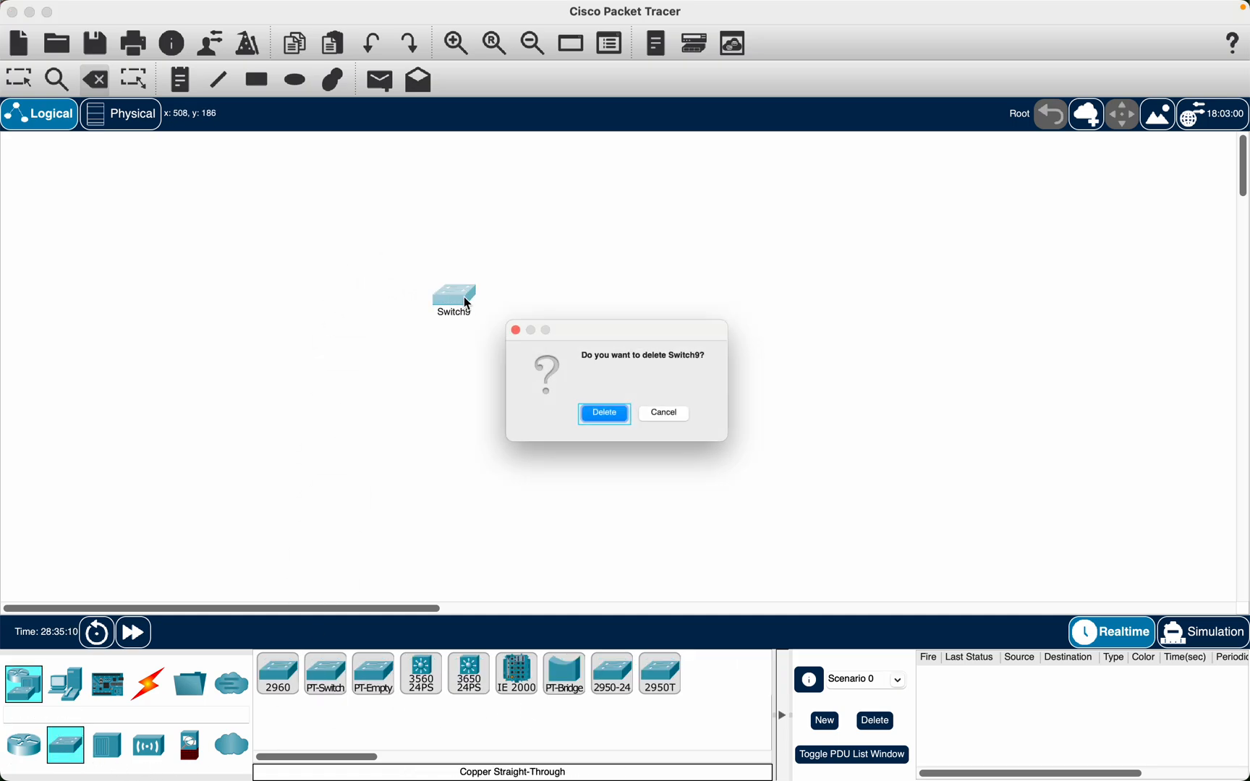
{"action": "left_click", "coordinate": [673, 419]}
{"action": "left_click", "coordinate": [19, 78]}
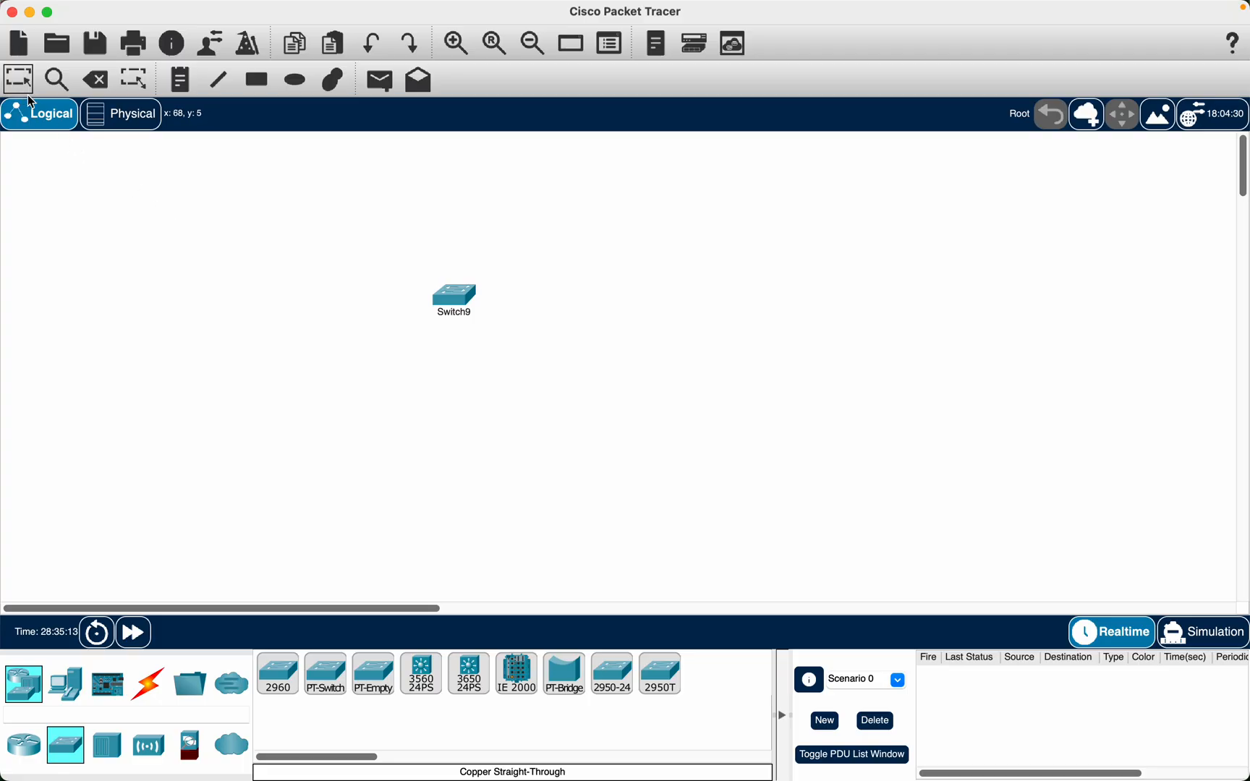
Inspect the PT-Switch's ports in its physical device view and try to remove a fiber port module.
{"action": "left_click", "coordinate": [449, 298]}
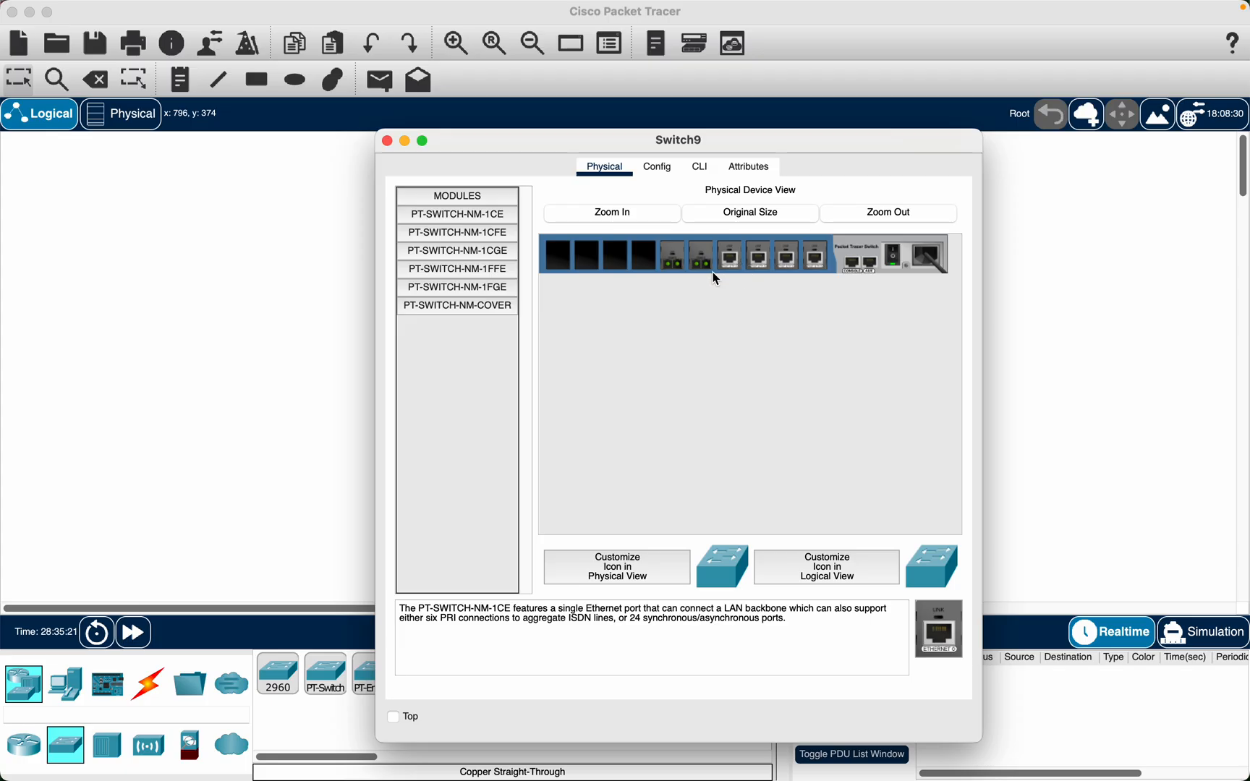
{"action": "left_click_drag", "start_coordinate": [715, 275], "coordinate": [424, 432]}
{"action": "left_click", "coordinate": [725, 409]}
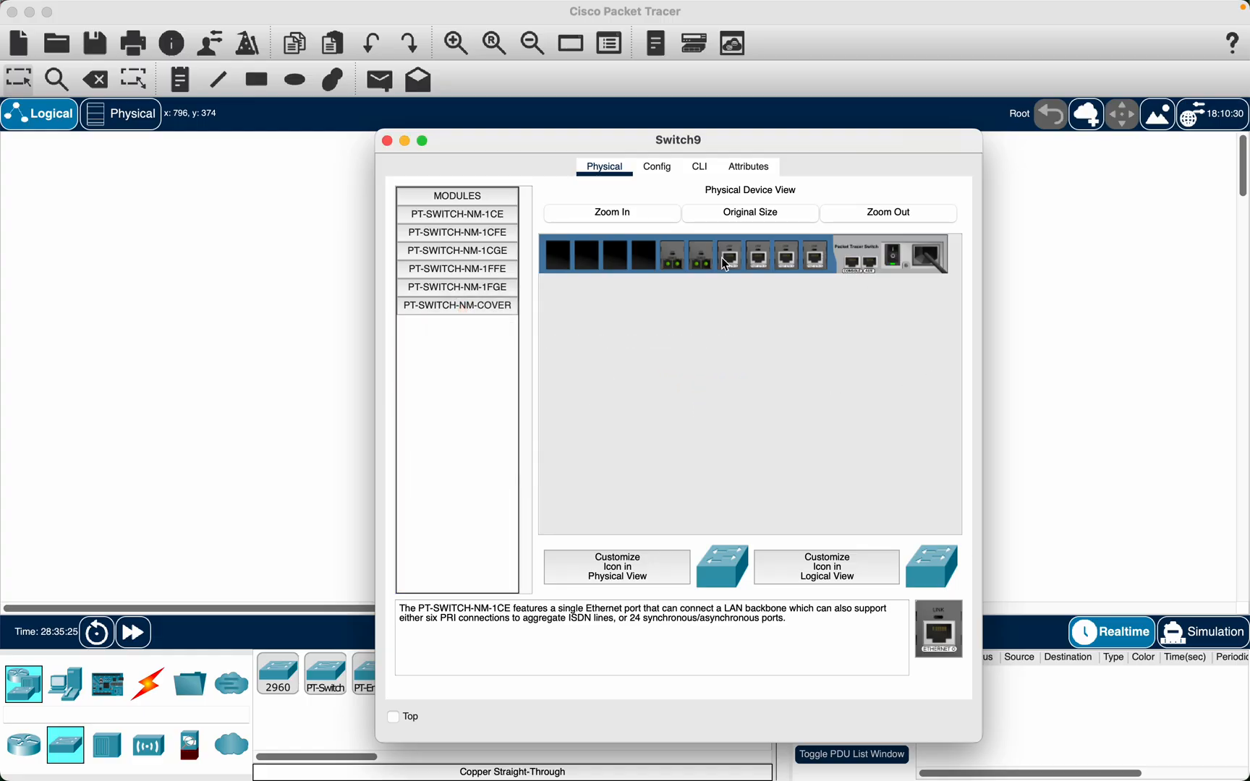
{"action": "left_click", "coordinate": [387, 140]}
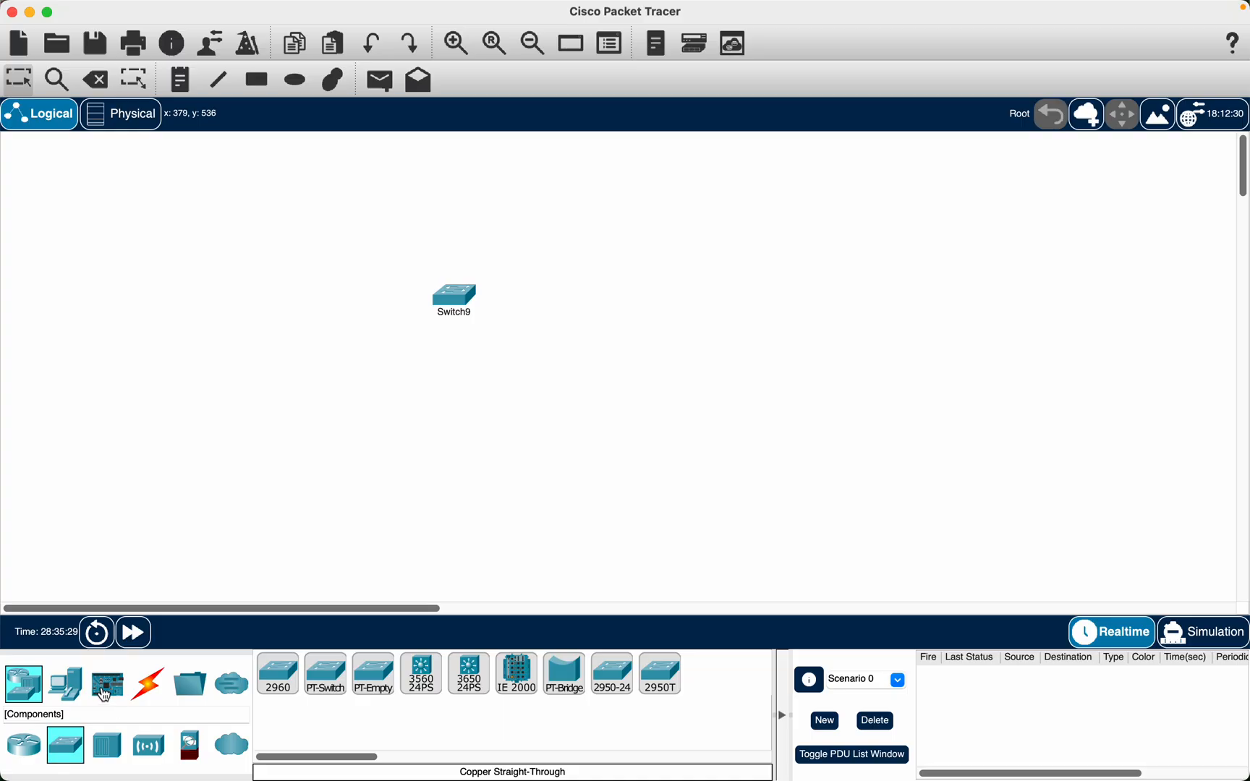
Place six PCs in a row below the PT-Switch and end PC placement.
{"action": "left_click", "coordinate": [65, 684]}
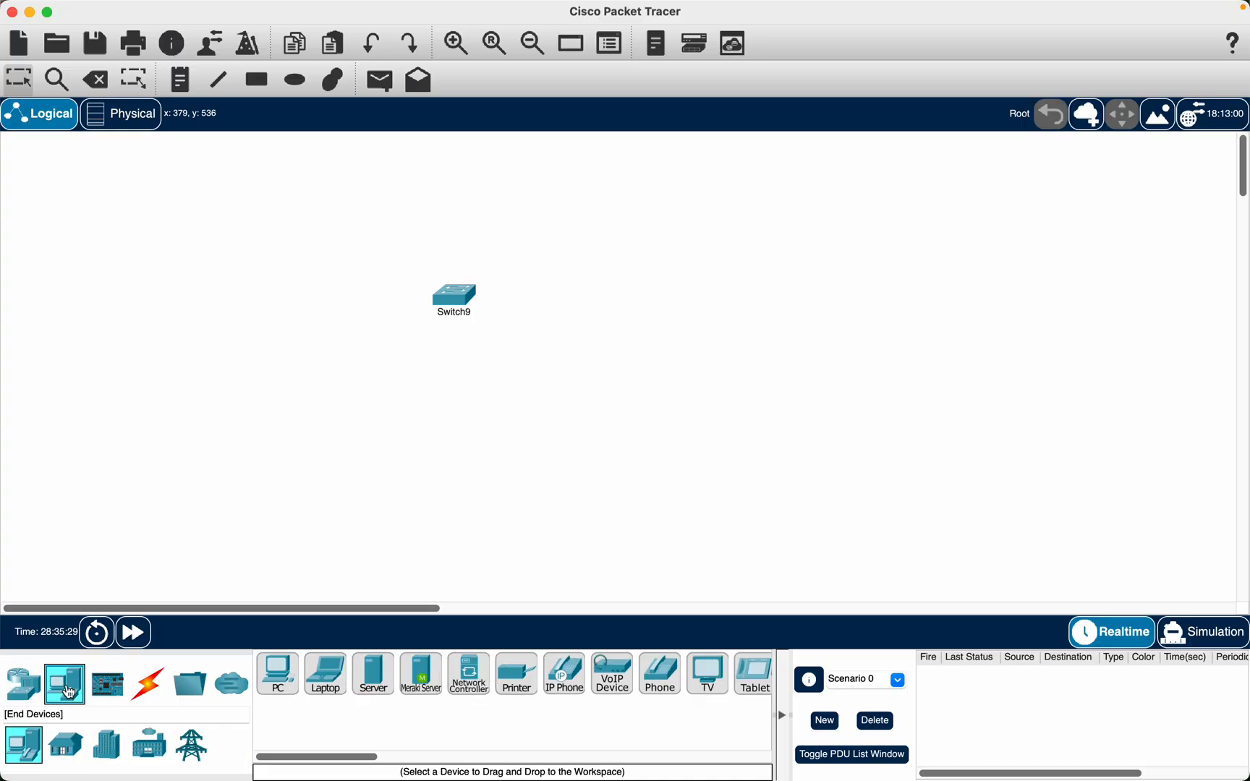
{"action": "left_click", "coordinate": [283, 682]}
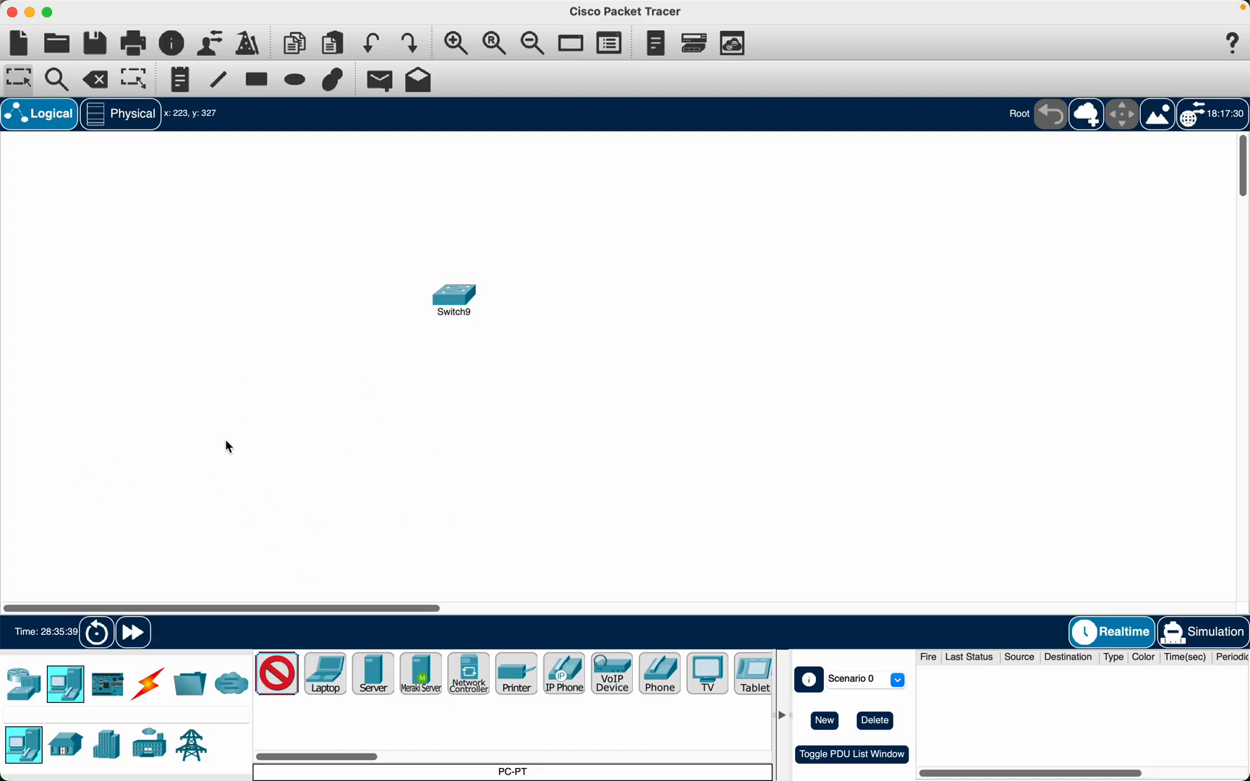
{"action": "left_click", "coordinate": [255, 421]}
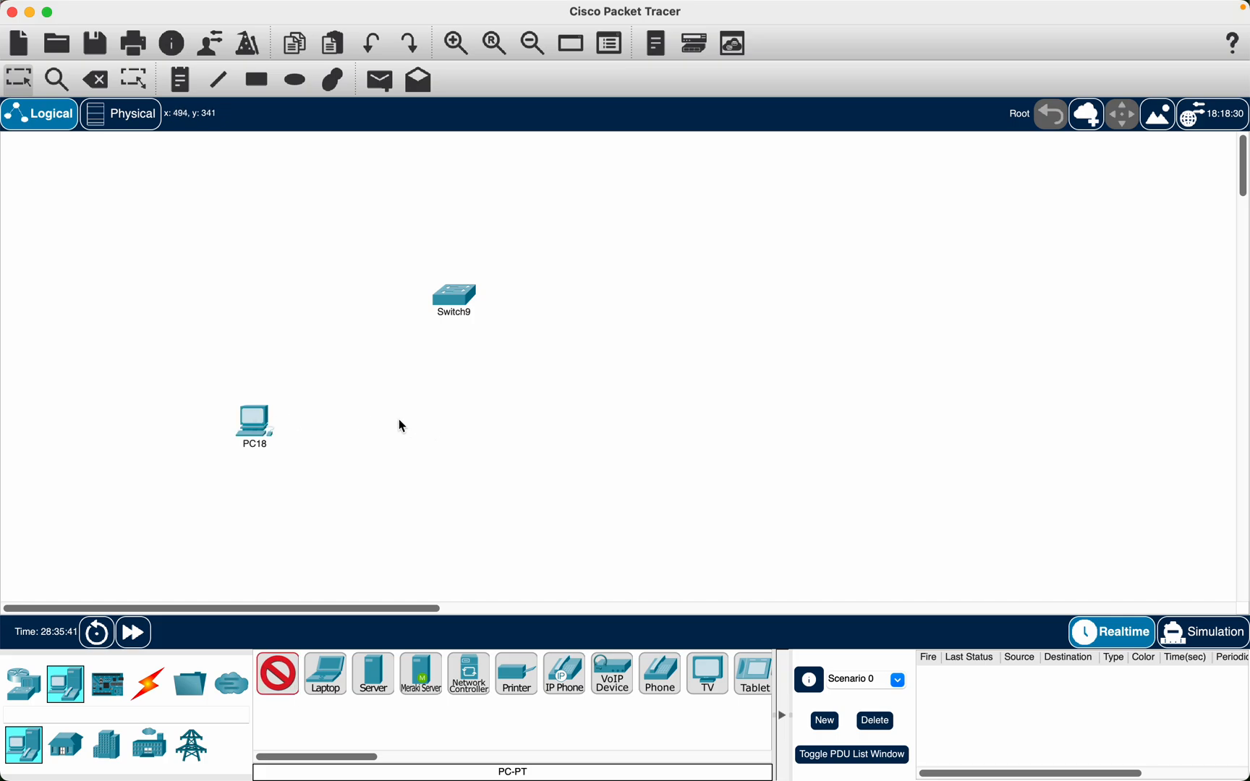
{"action": "left_click", "coordinate": [371, 421]}
{"action": "left_click", "coordinate": [494, 416]}
{"action": "left_click", "coordinate": [597, 402]}
{"action": "left_click", "coordinate": [740, 398]}
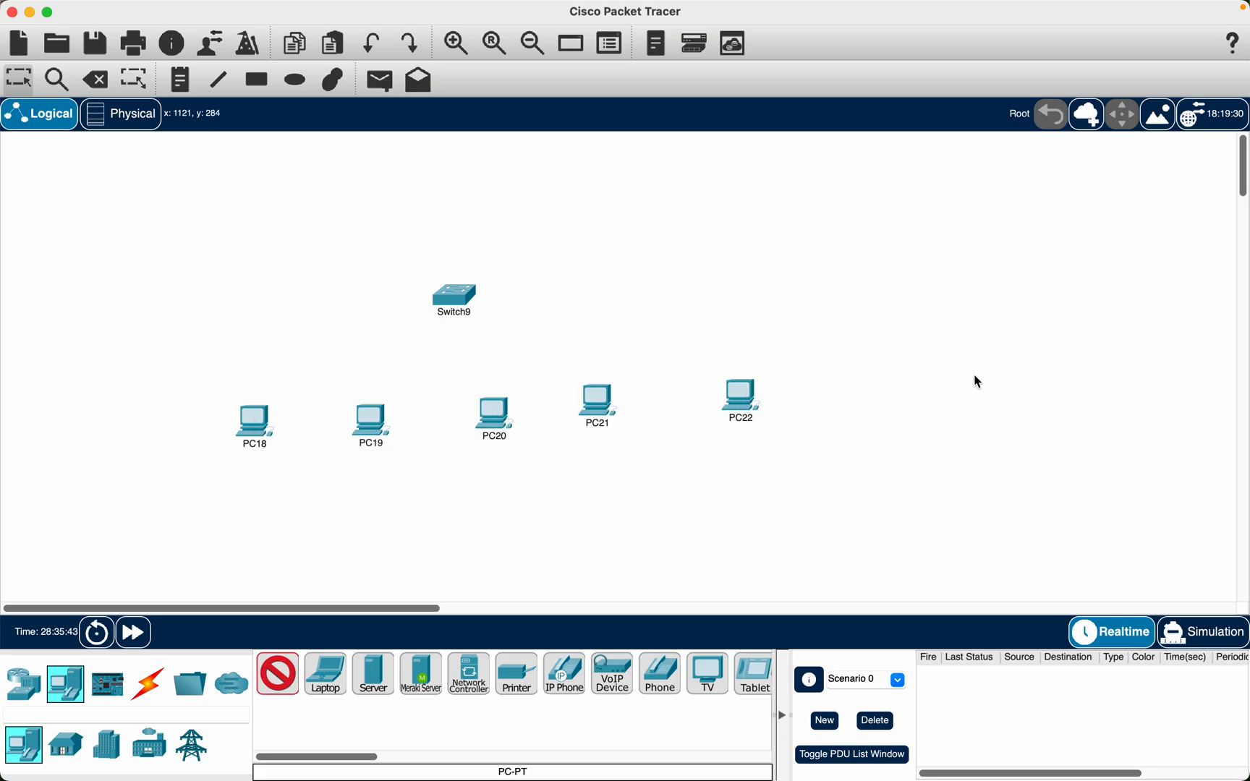
{"action": "left_click", "coordinate": [861, 402]}
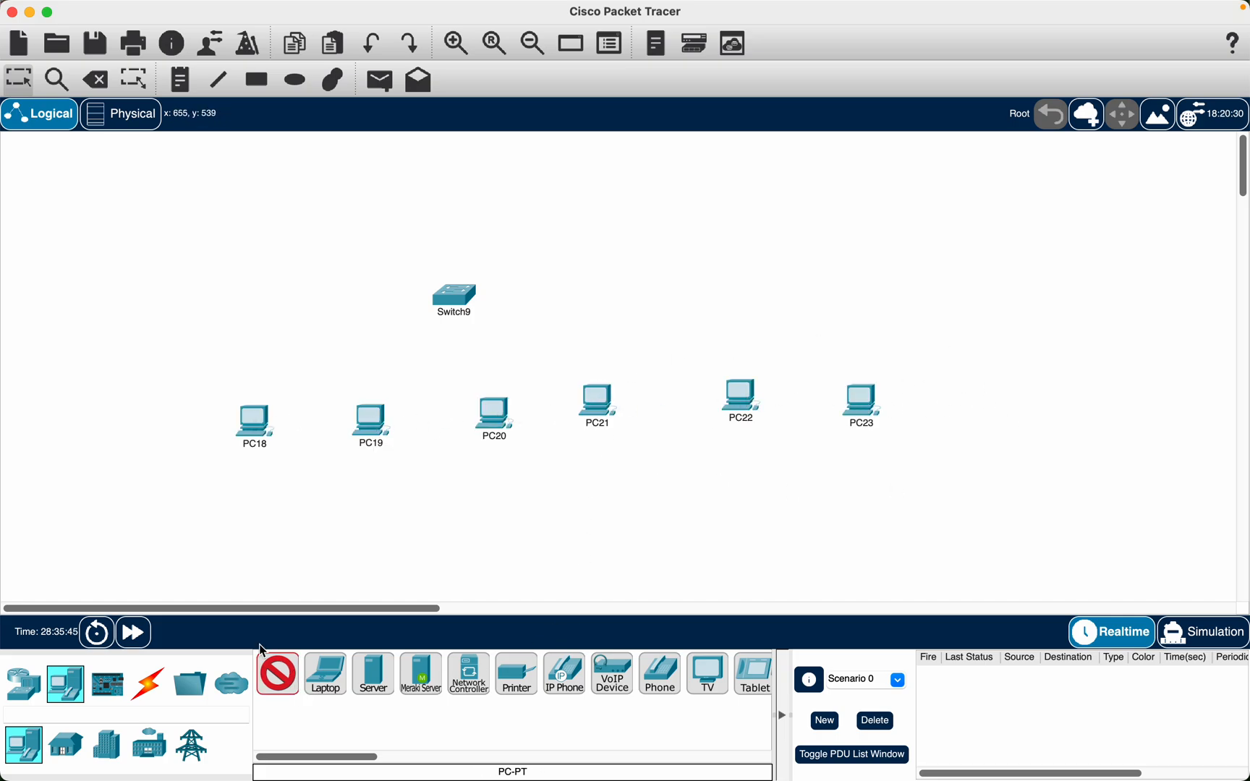
{"action": "left_click", "coordinate": [275, 672]}
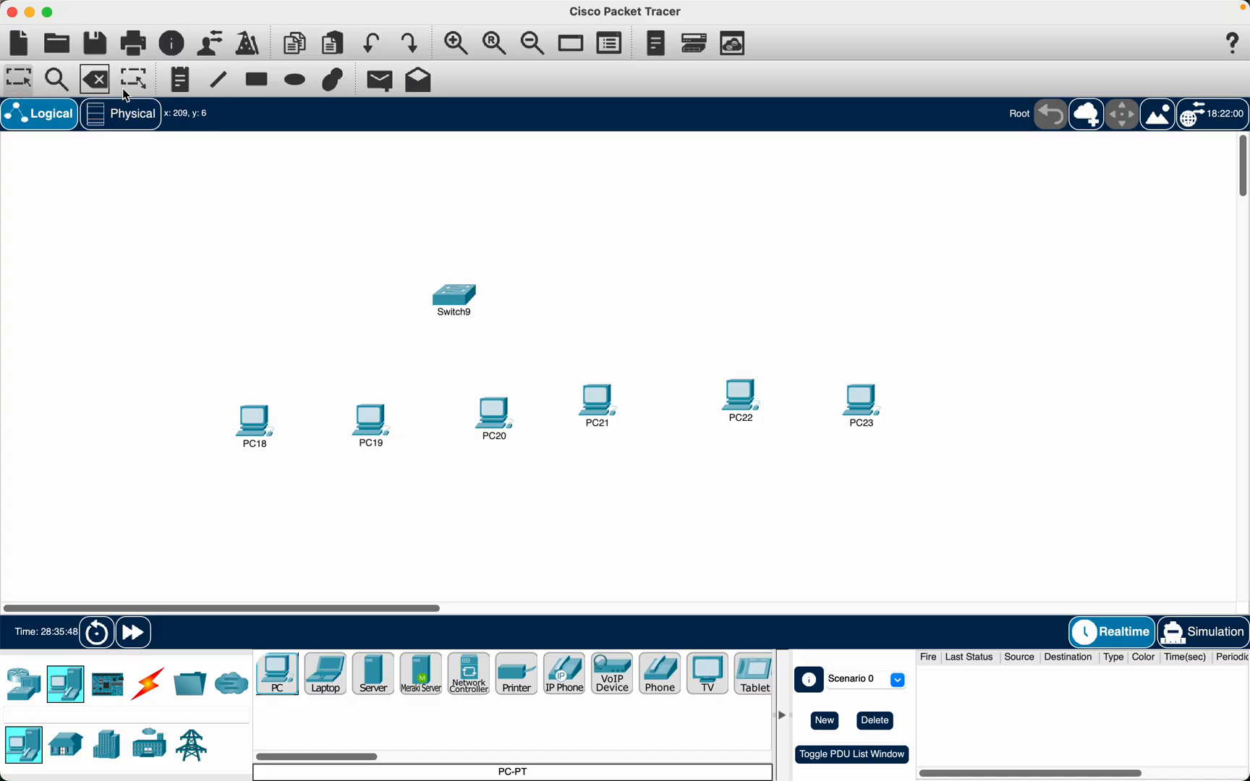
Connect PC18's FastEthernet0 to the PT-Switch's FastEthernet0/1 with a Copper Straight-Through cable.
{"action": "left_click", "coordinate": [149, 685]}
{"action": "left_click", "coordinate": [424, 680]}
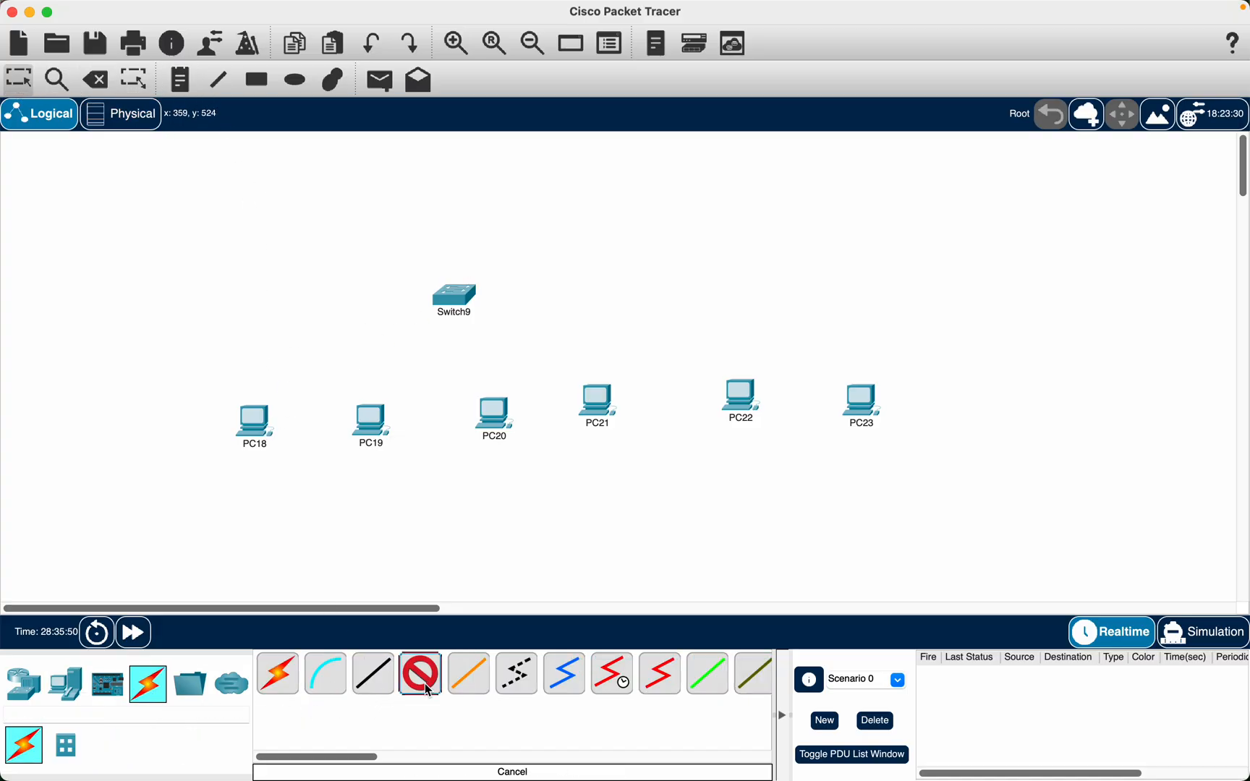
{"action": "left_click", "coordinate": [424, 680]}
{"action": "left_click", "coordinate": [372, 690]}
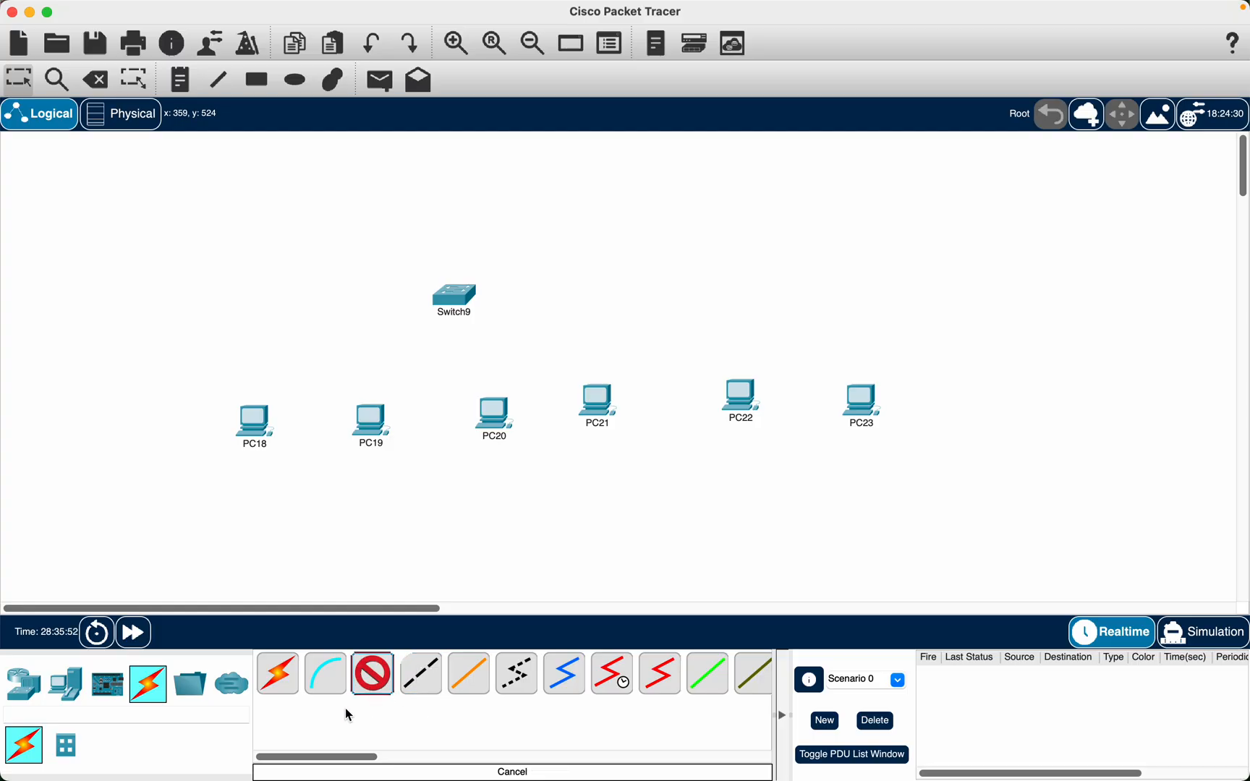
{"action": "left_click", "coordinate": [250, 438]}
{"action": "left_click", "coordinate": [286, 488]}
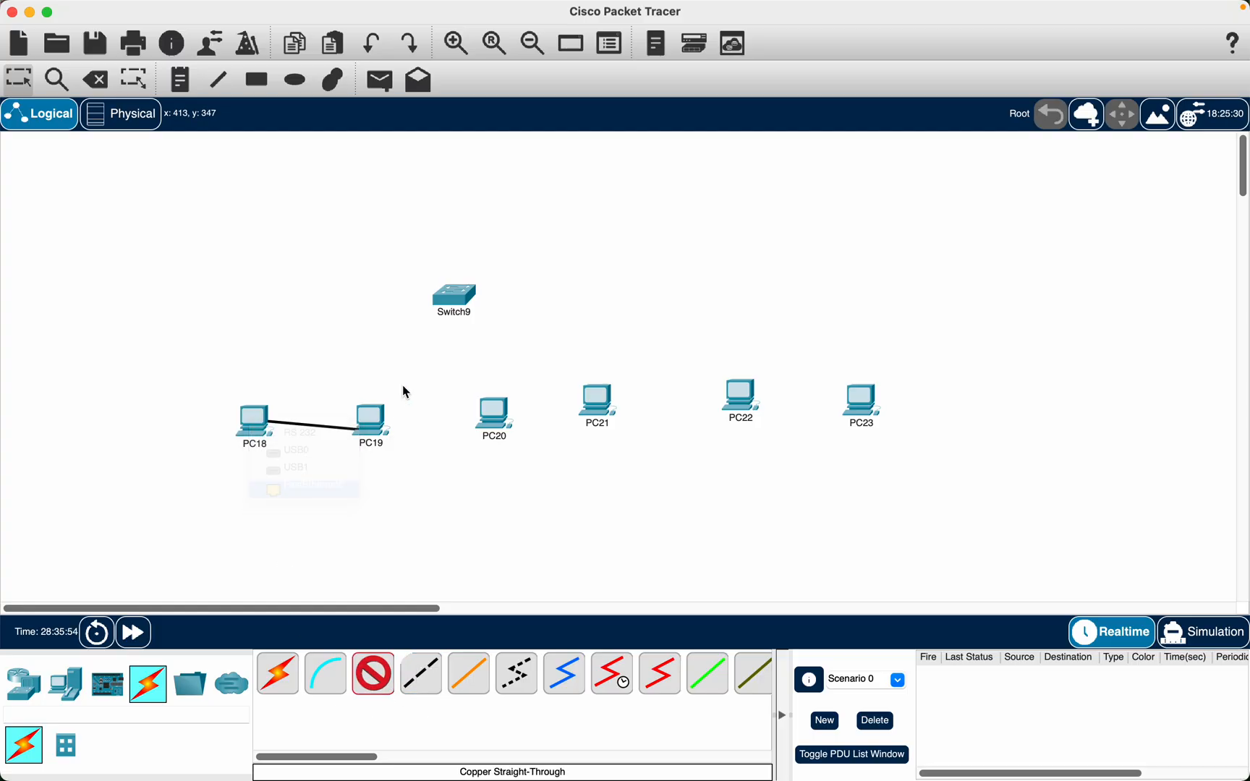
{"action": "left_click", "coordinate": [463, 299]}
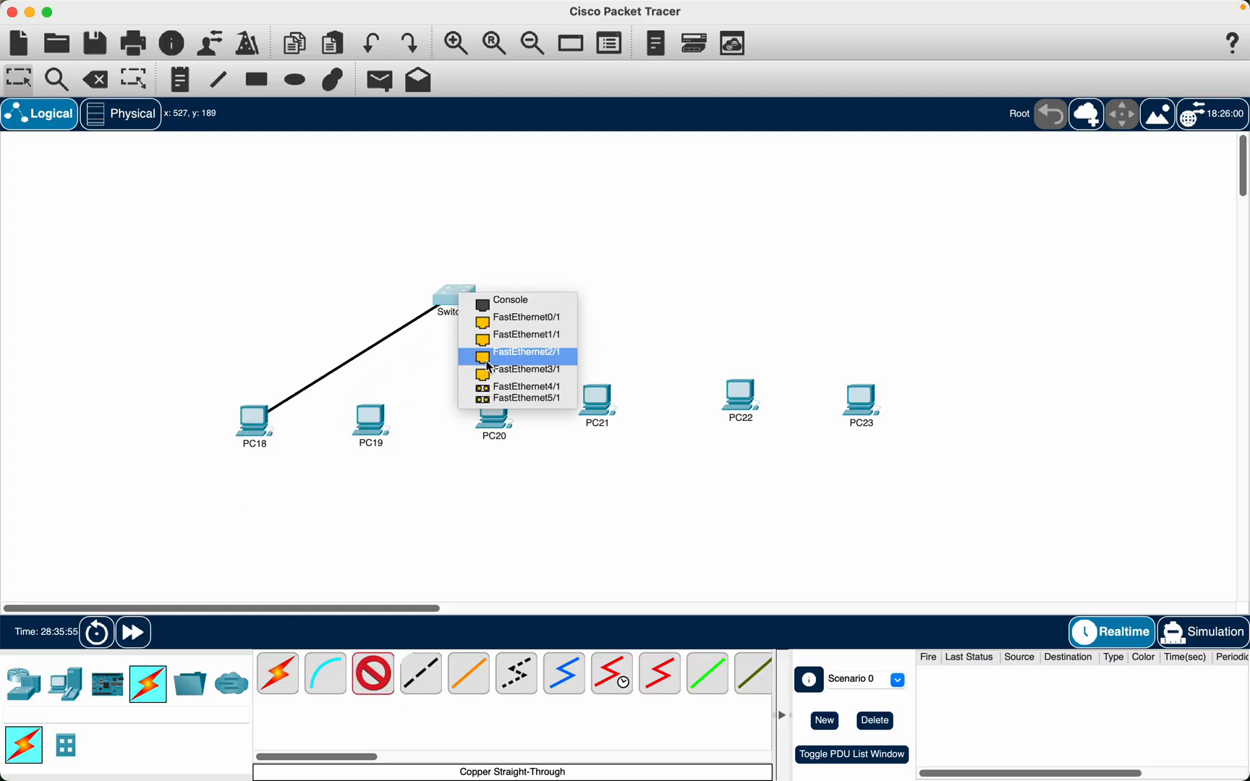
{"action": "left_click", "coordinate": [513, 320]}
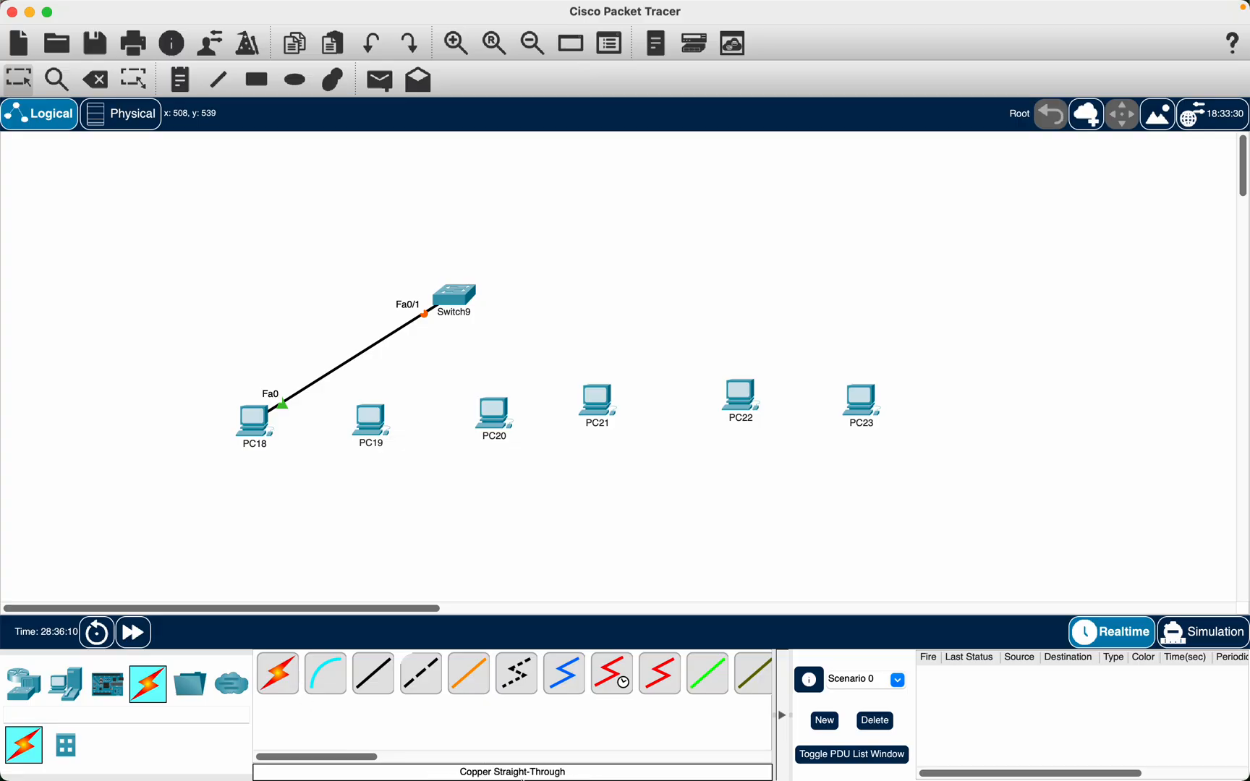
Connect PC19, PC20 and PC21 to the PT-Switch using the automatically chosen connection type.
{"action": "left_click", "coordinate": [283, 689]}
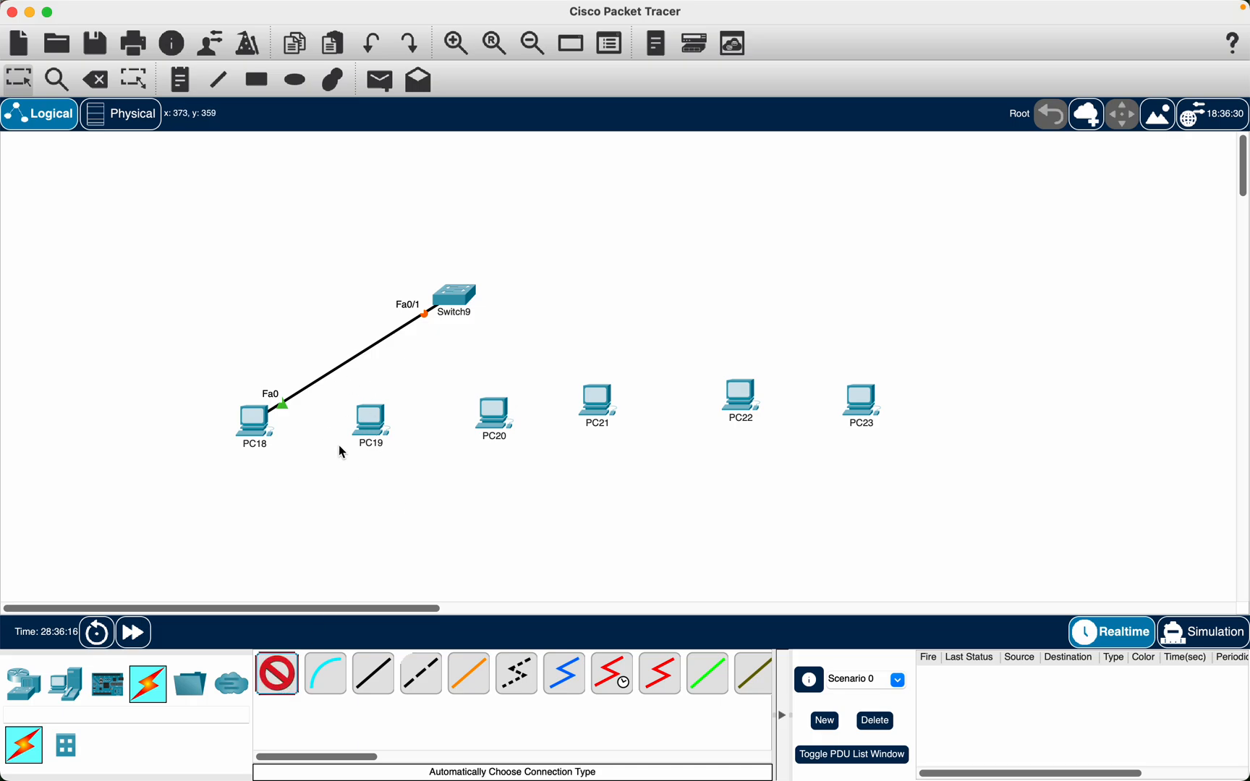
{"action": "left_click", "coordinate": [386, 427]}
{"action": "left_click", "coordinate": [449, 303]}
{"action": "left_click", "coordinate": [499, 408]}
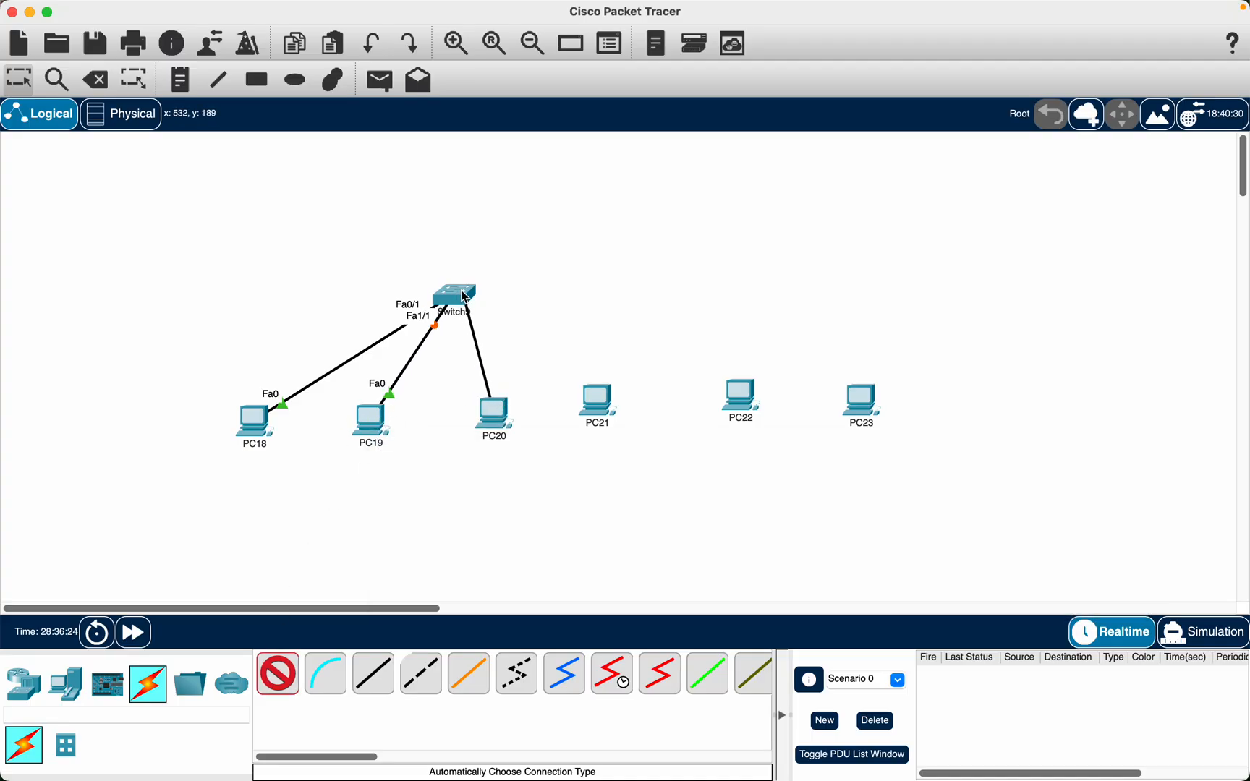
{"action": "left_click", "coordinate": [465, 297]}
{"action": "left_click", "coordinate": [596, 399]}
{"action": "left_click", "coordinate": [463, 301]}
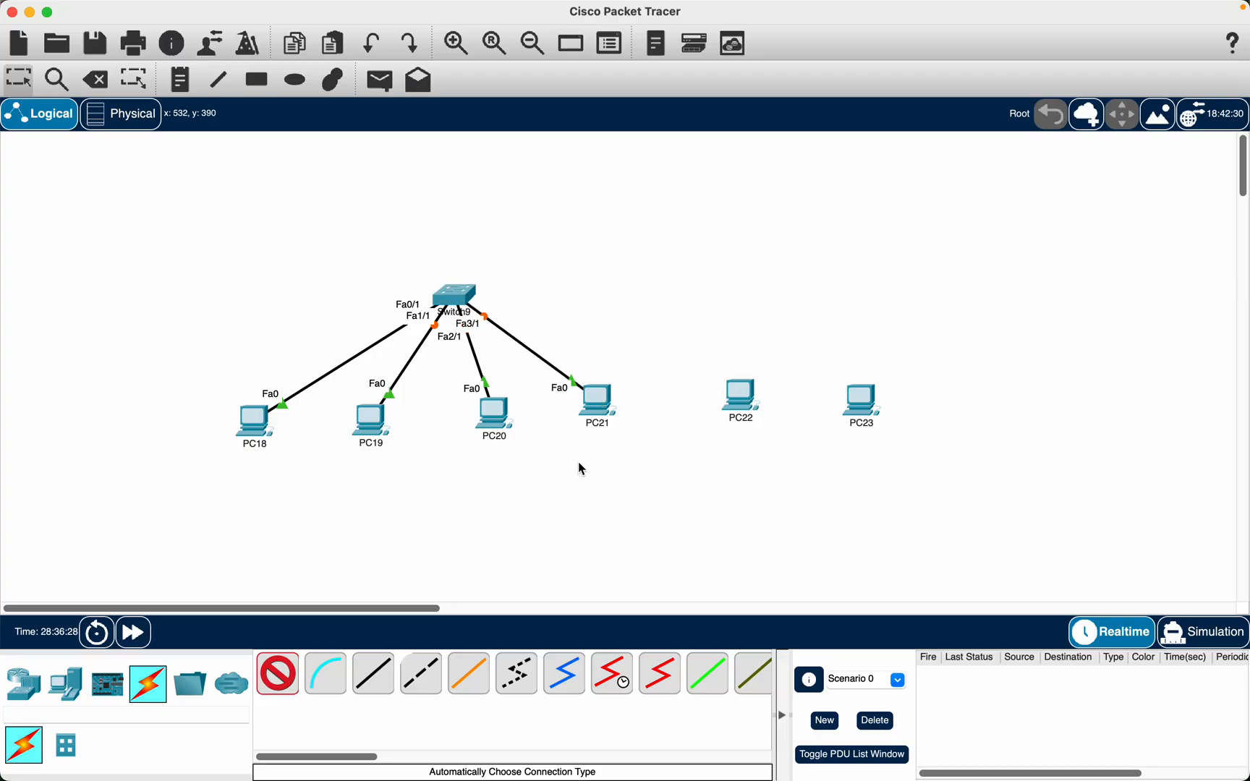
Try to connect PC22 to the PT-Switch with the automatically chosen connection type, and cancel the cable.
{"action": "left_click", "coordinate": [739, 372]}
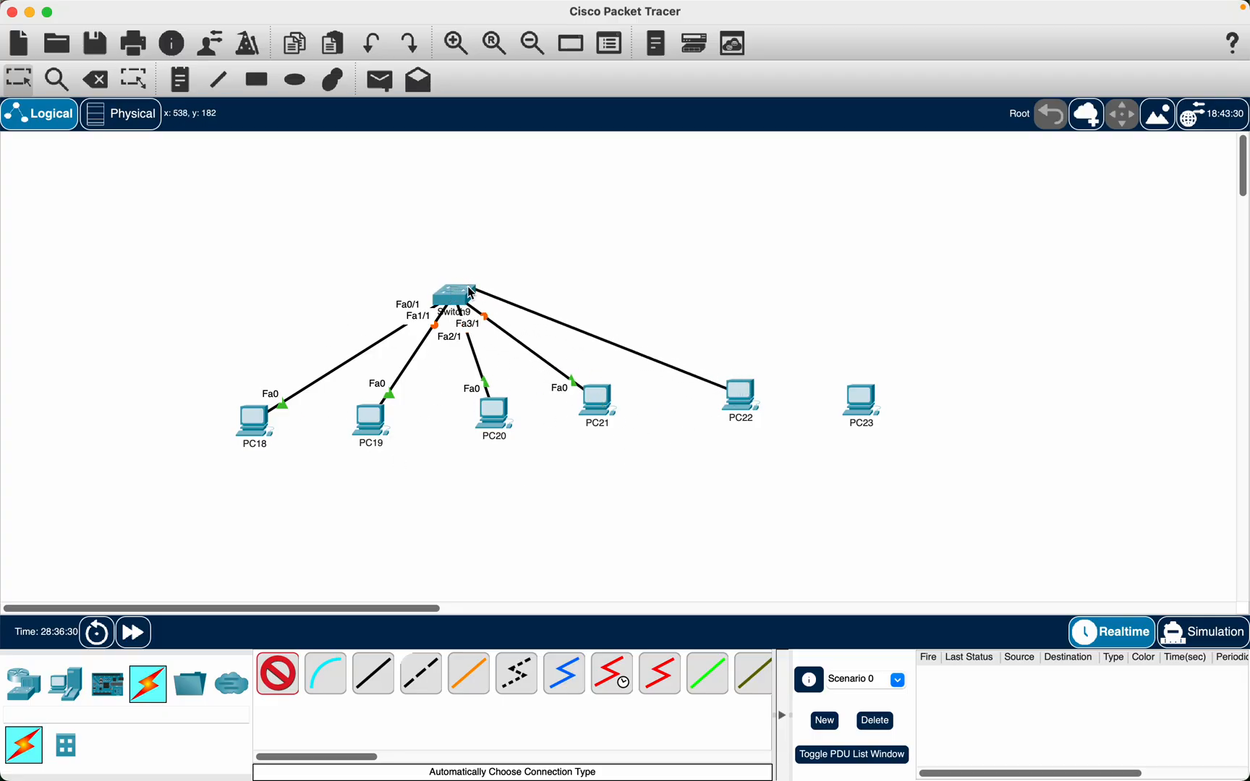
{"action": "left_click", "coordinate": [457, 294]}
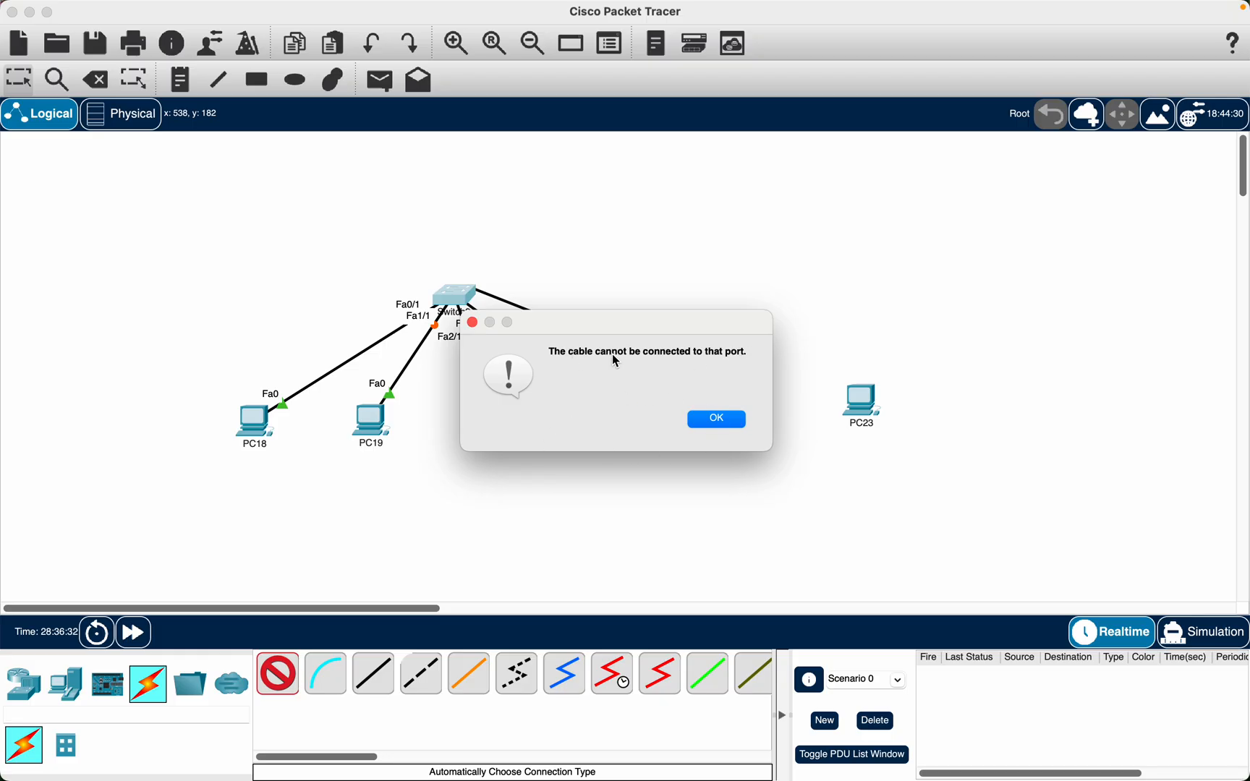
{"action": "left_click", "coordinate": [716, 422]}
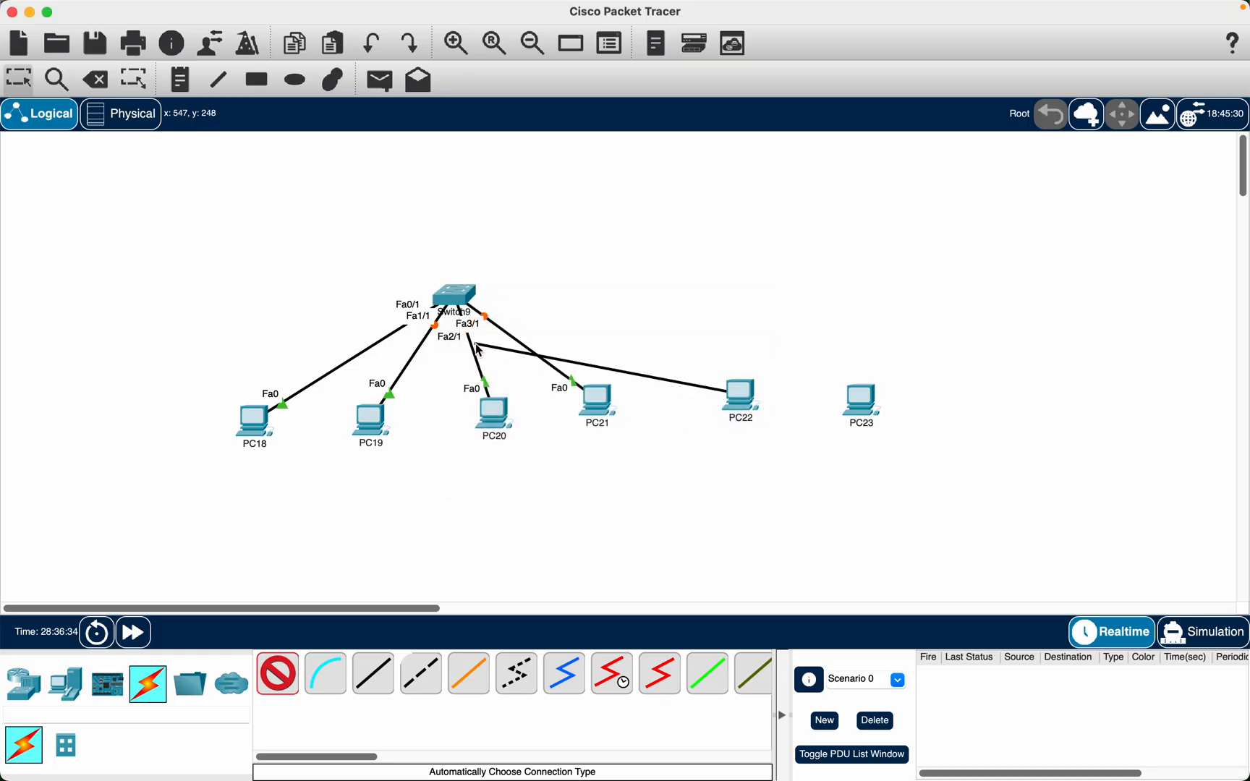
{"action": "left_click", "coordinate": [290, 675]}
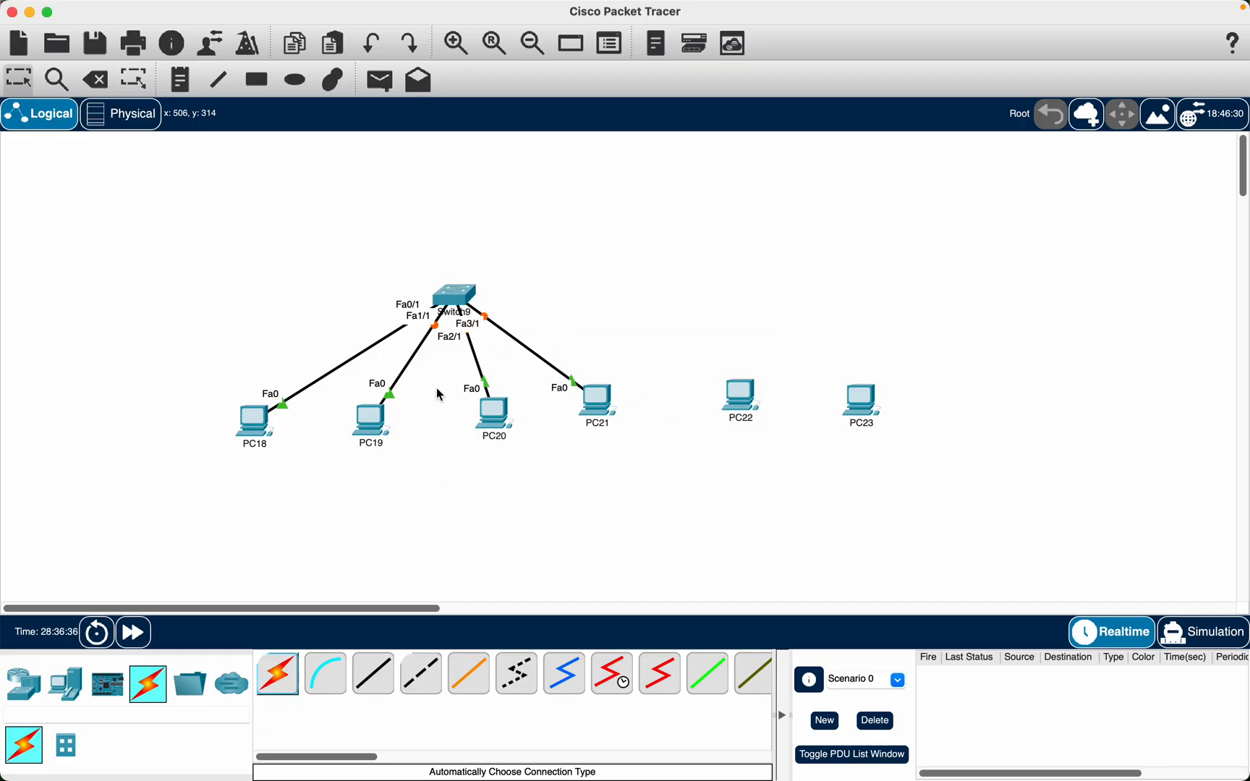
Power off the PT-Switch in its physical device view and remove its two fiber port modules.
{"action": "left_click", "coordinate": [454, 300]}
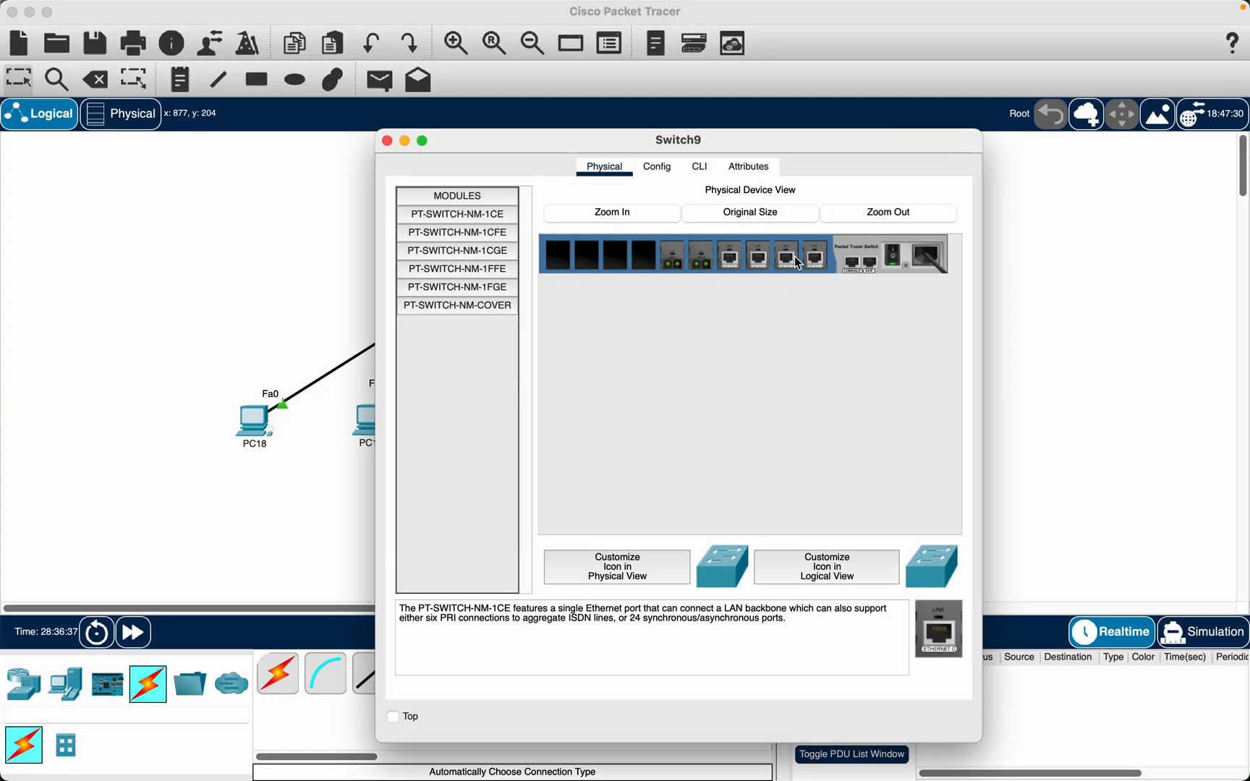
{"action": "left_click", "coordinate": [387, 141]}
{"action": "left_click_drag", "start_coordinate": [702, 263], "coordinate": [473, 410]}
{"action": "left_click", "coordinate": [734, 405]}
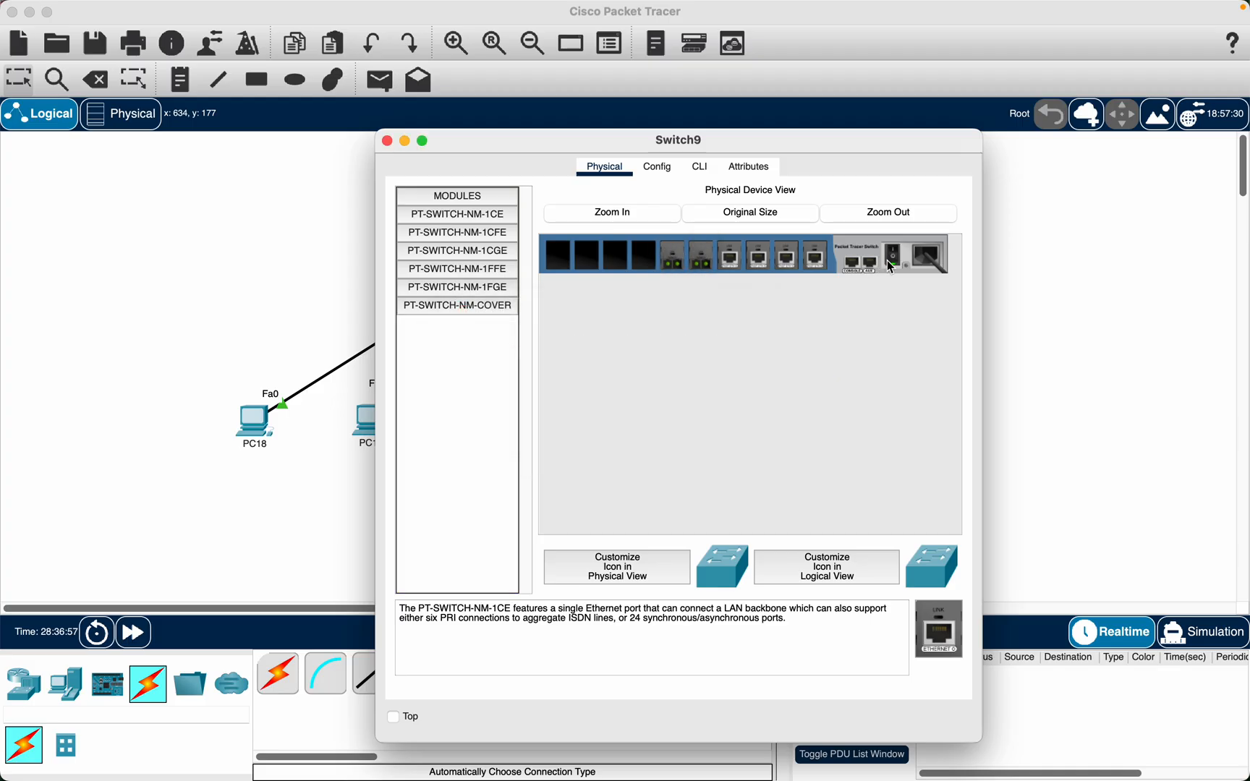
{"action": "left_click_drag", "start_coordinate": [706, 262], "coordinate": [510, 311]}
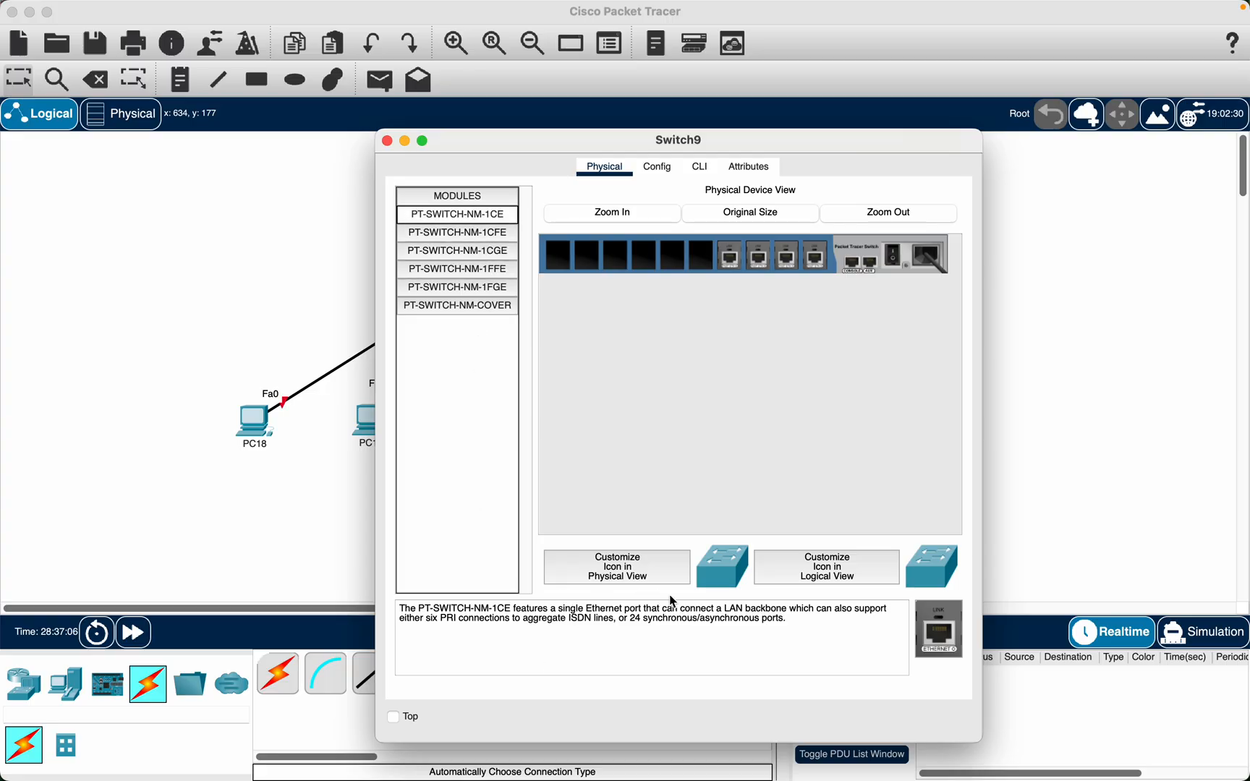
Read the descriptions of the PT-SWITCH-NM-1CE and PT-SWITCH-NM-1CFE modules, highlighting their port types.
{"action": "left_click_drag", "start_coordinate": [559, 613], "coordinate": [640, 614]}
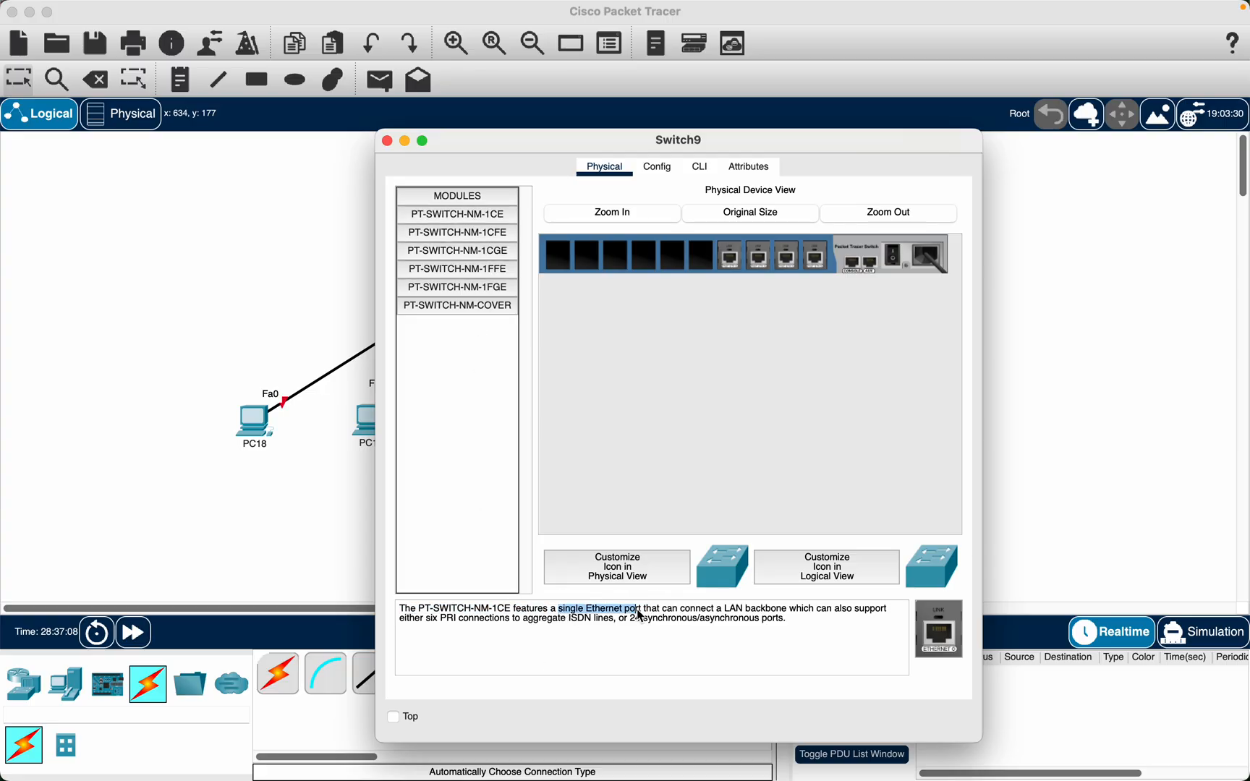
{"action": "left_click", "coordinate": [463, 233]}
{"action": "left_click_drag", "start_coordinate": [610, 602], "coordinate": [706, 609]}
{"action": "left_click", "coordinate": [708, 608]}
{"action": "left_click", "coordinate": [457, 233]}
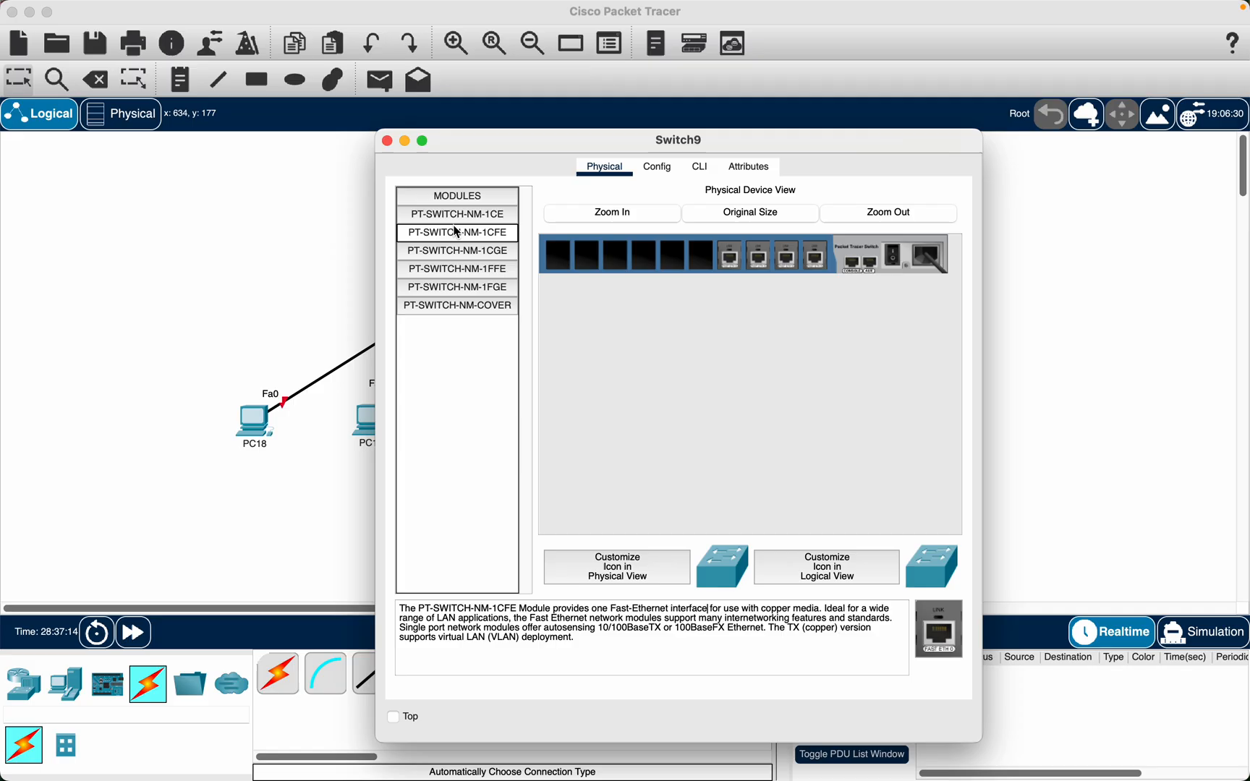
Install four PT-SWITCH-NM-1CFE modules in empty slots of the PT-Switch, and close its device window.
{"action": "left_click_drag", "start_coordinate": [481, 241], "coordinate": [697, 265]}
{"action": "left_click_drag", "start_coordinate": [491, 233], "coordinate": [617, 254]}
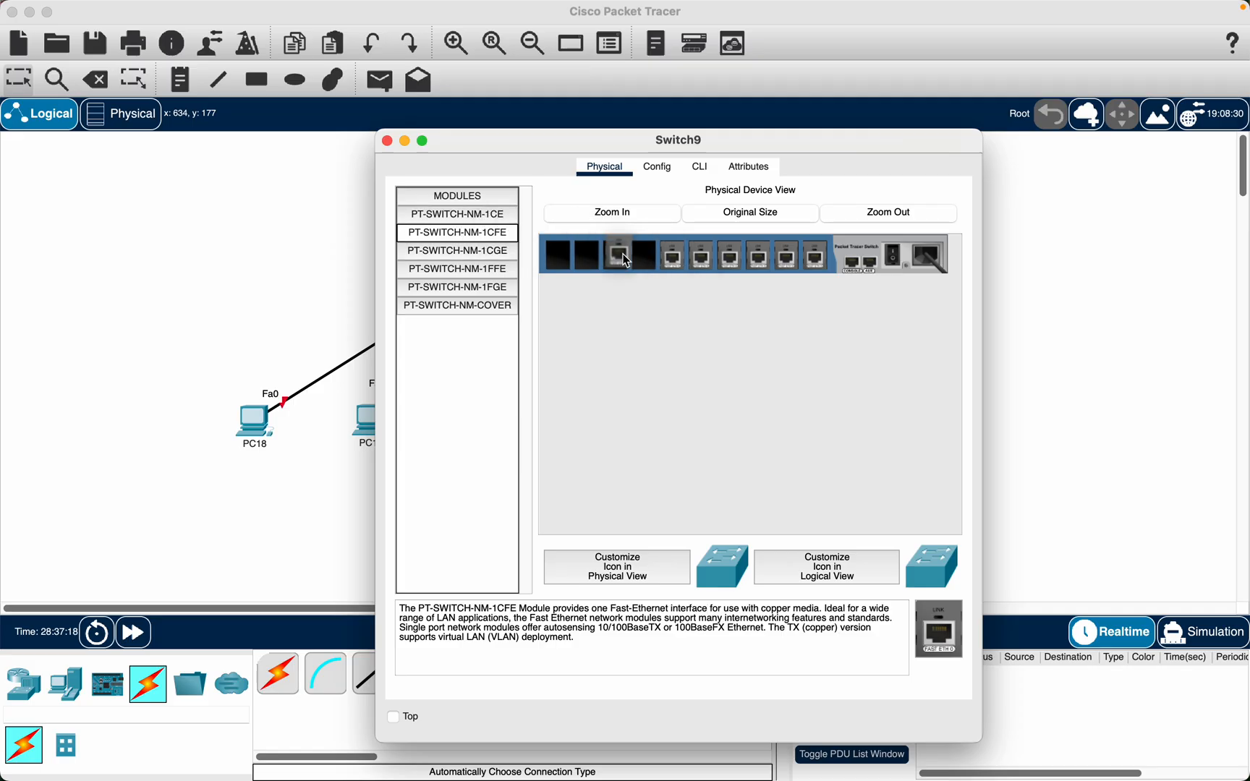
{"action": "left_click_drag", "start_coordinate": [508, 241], "coordinate": [644, 255]}
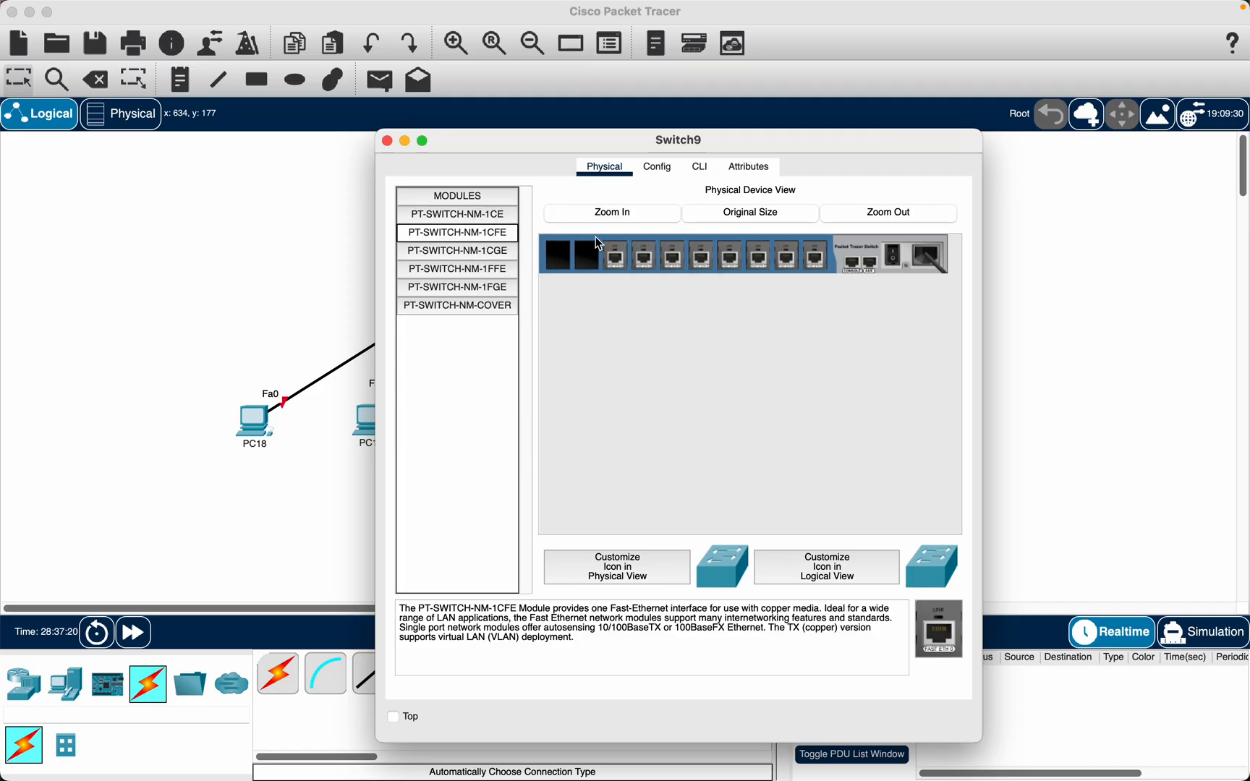
{"action": "left_click", "coordinate": [387, 141]}
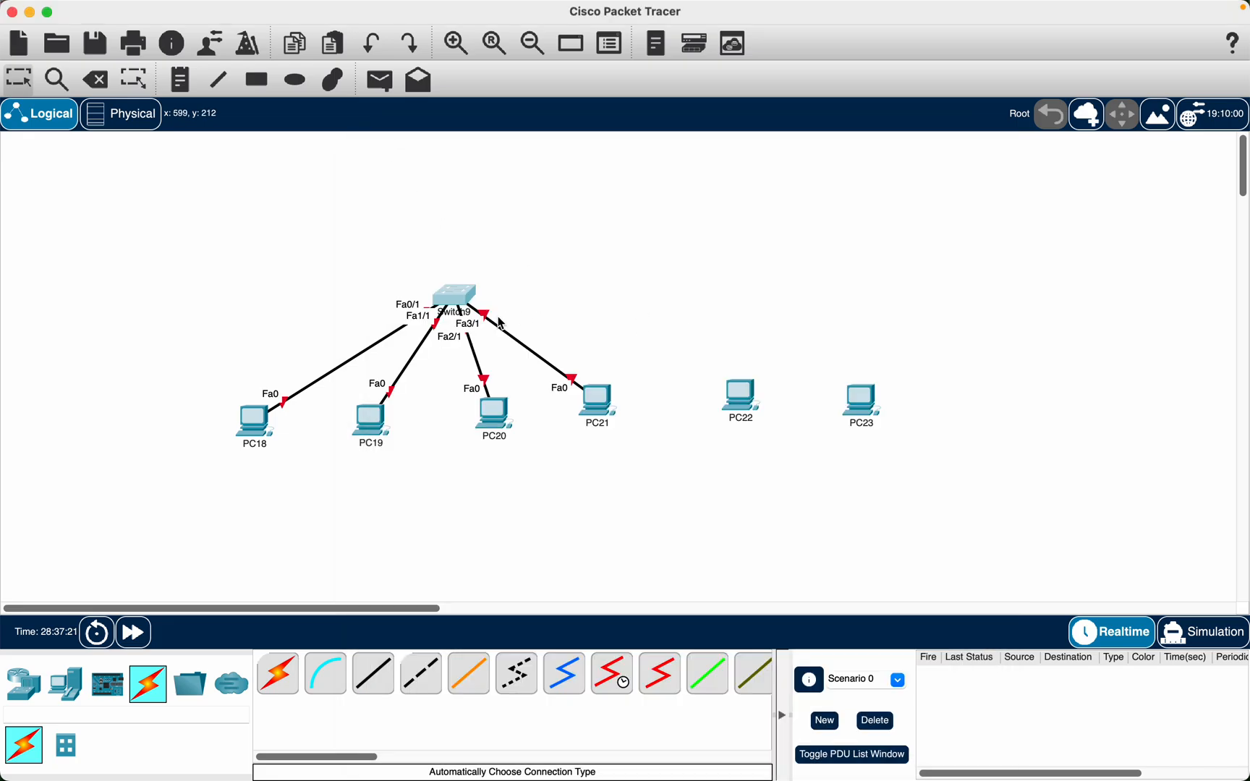
Connect PC22 and PC23 to the PT-Switch using the automatically chosen connection type, and fast-forward the network time.
{"action": "left_click", "coordinate": [279, 679]}
{"action": "left_click", "coordinate": [456, 299]}
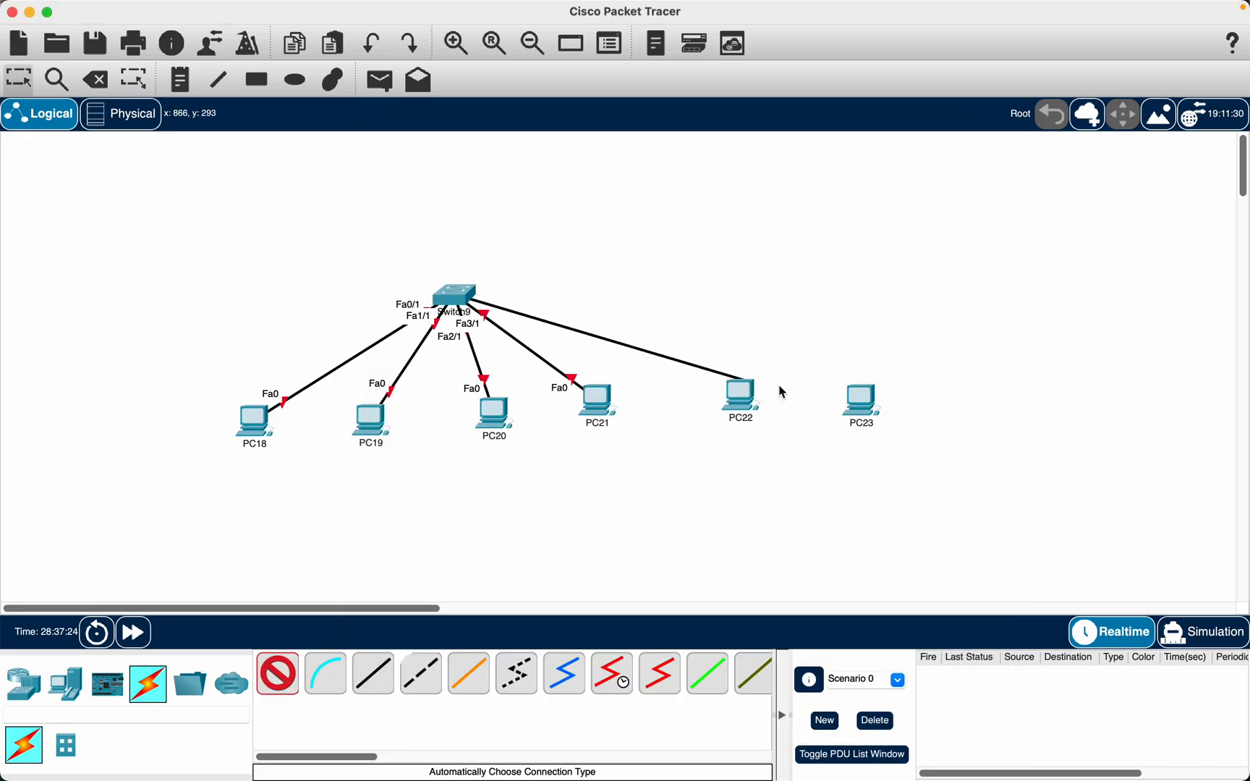
{"action": "left_click", "coordinate": [739, 396]}
{"action": "left_click", "coordinate": [457, 298]}
{"action": "left_click", "coordinate": [856, 394]}
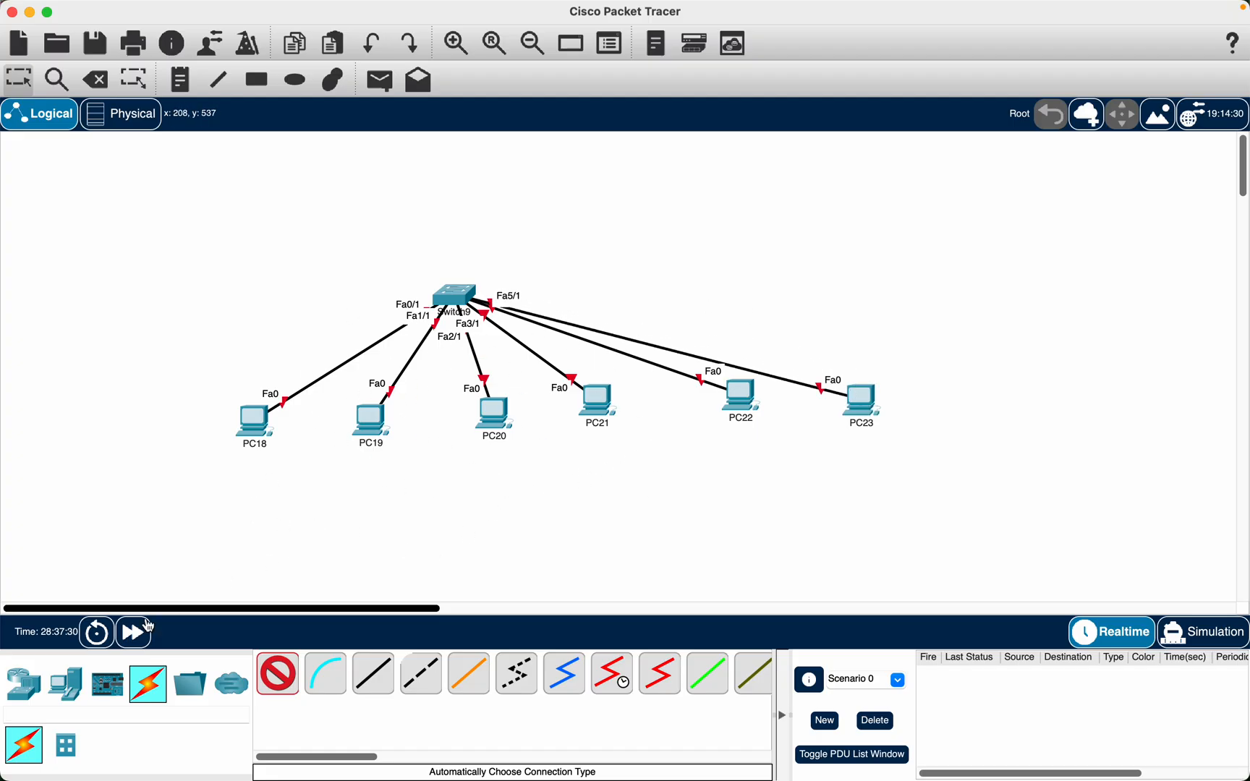
{"action": "left_click", "coordinate": [134, 633]}
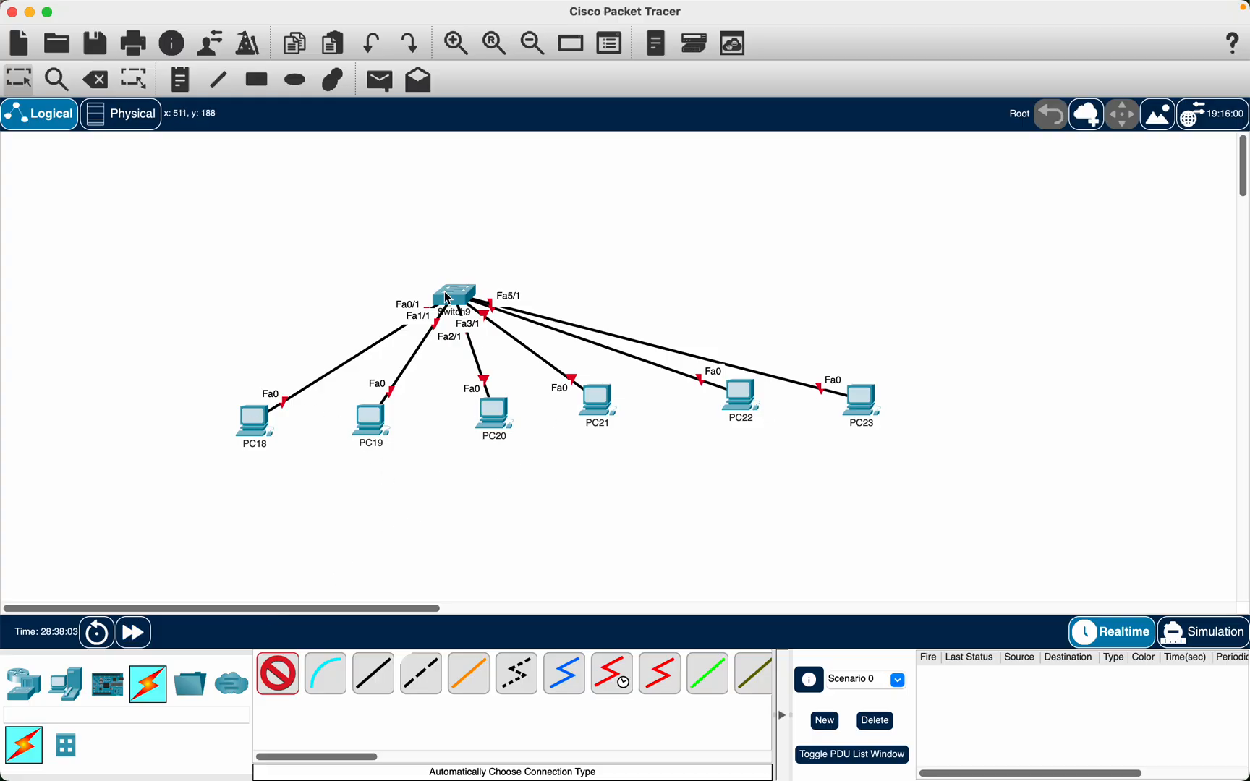
{"action": "left_click", "coordinate": [446, 296]}
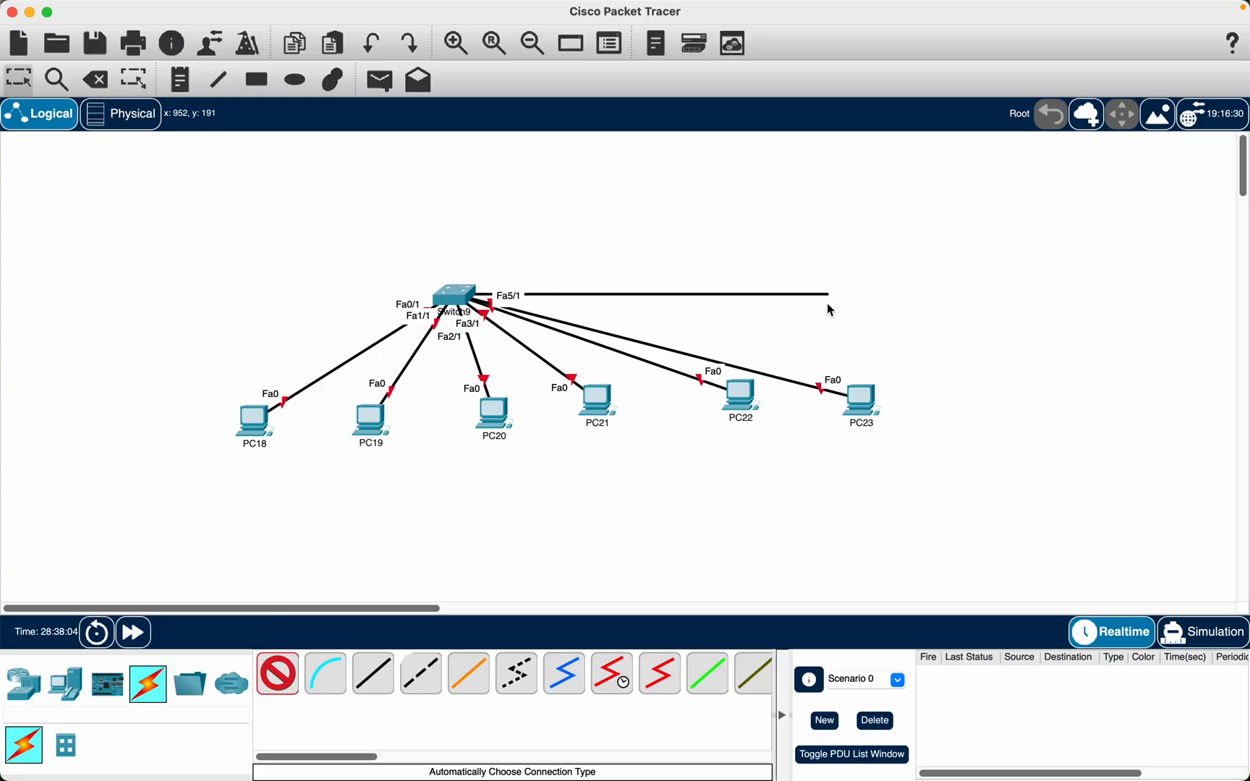
{"action": "left_click", "coordinate": [457, 296]}
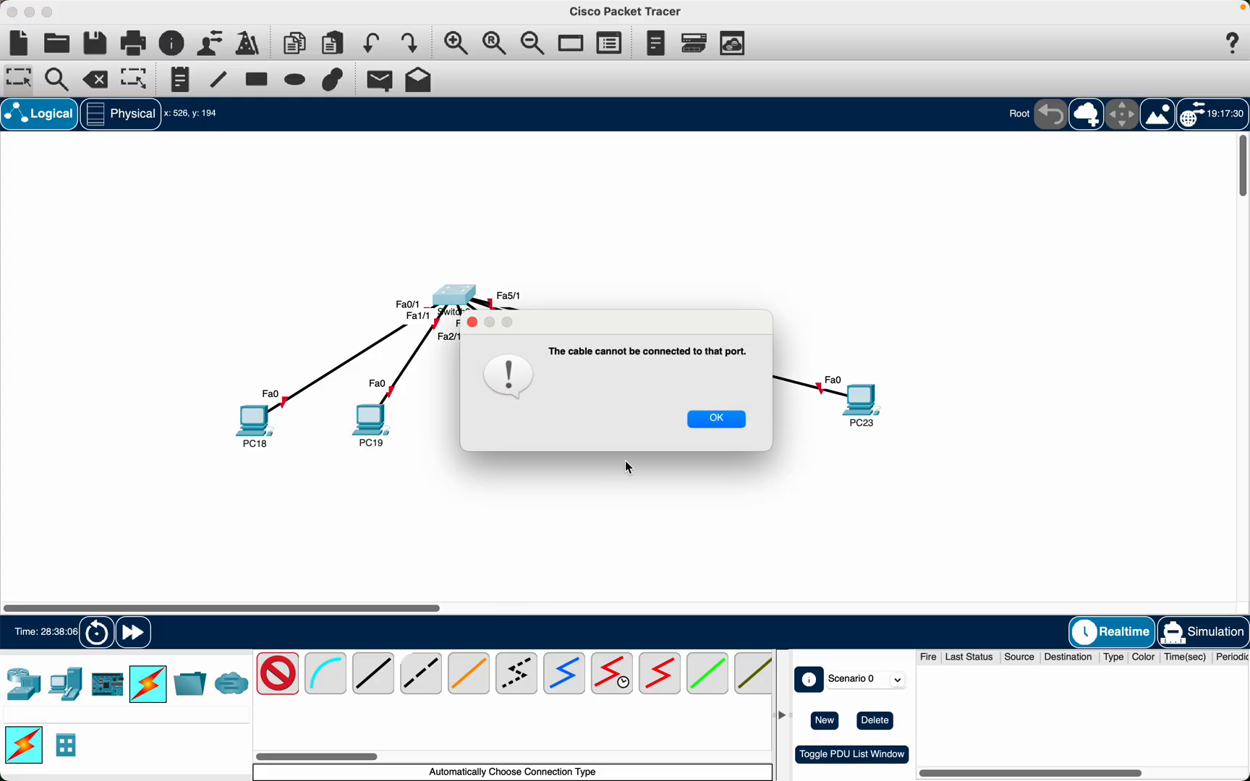
{"action": "left_click", "coordinate": [716, 419]}
{"action": "left_click", "coordinate": [281, 672]}
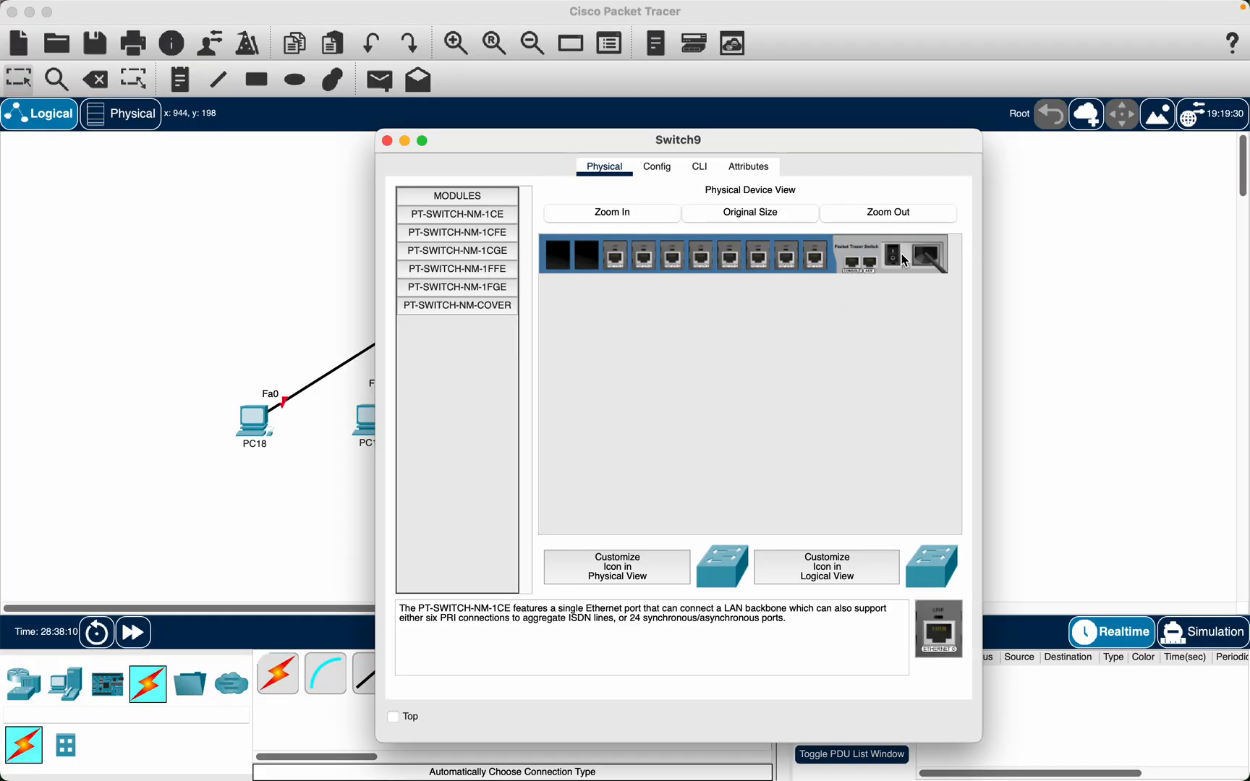
Power the PT-Switch back on in its physical device view, and fast-forward the network time.
{"action": "left_click", "coordinate": [892, 259]}
{"action": "left_click", "coordinate": [388, 141]}
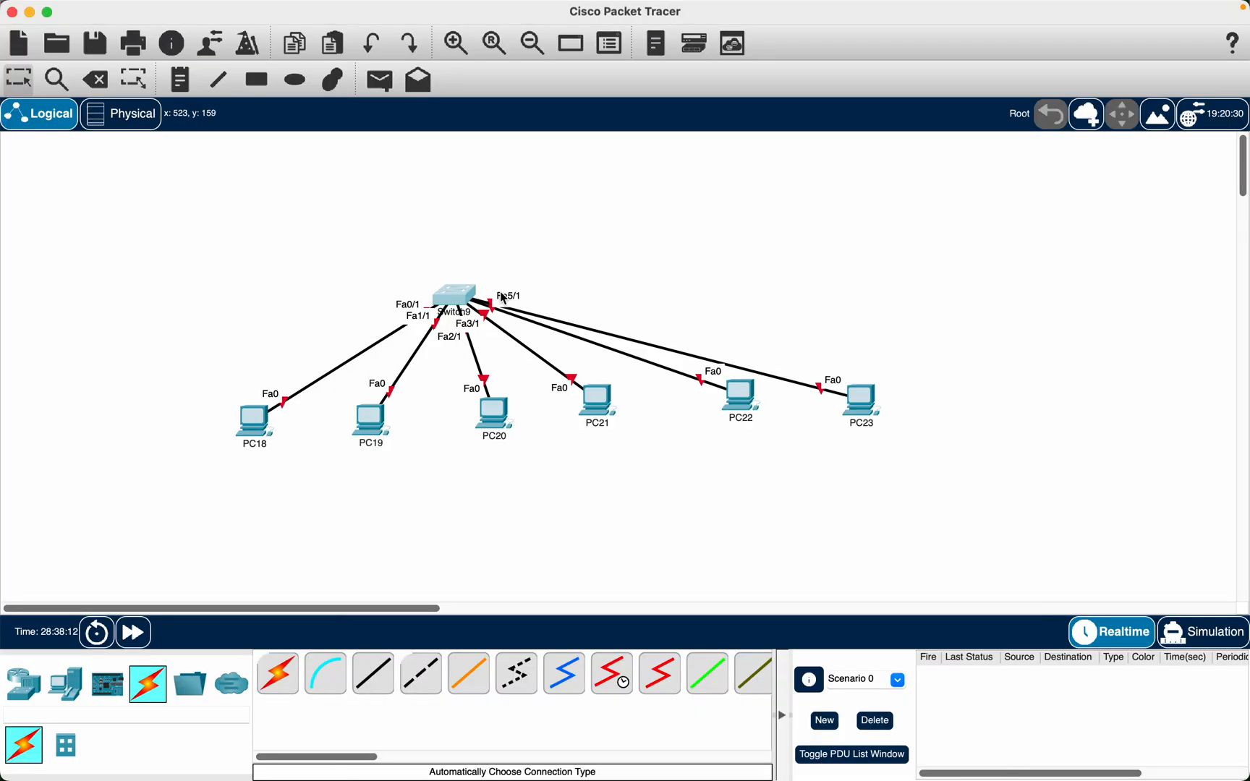
{"action": "left_click", "coordinate": [148, 633]}
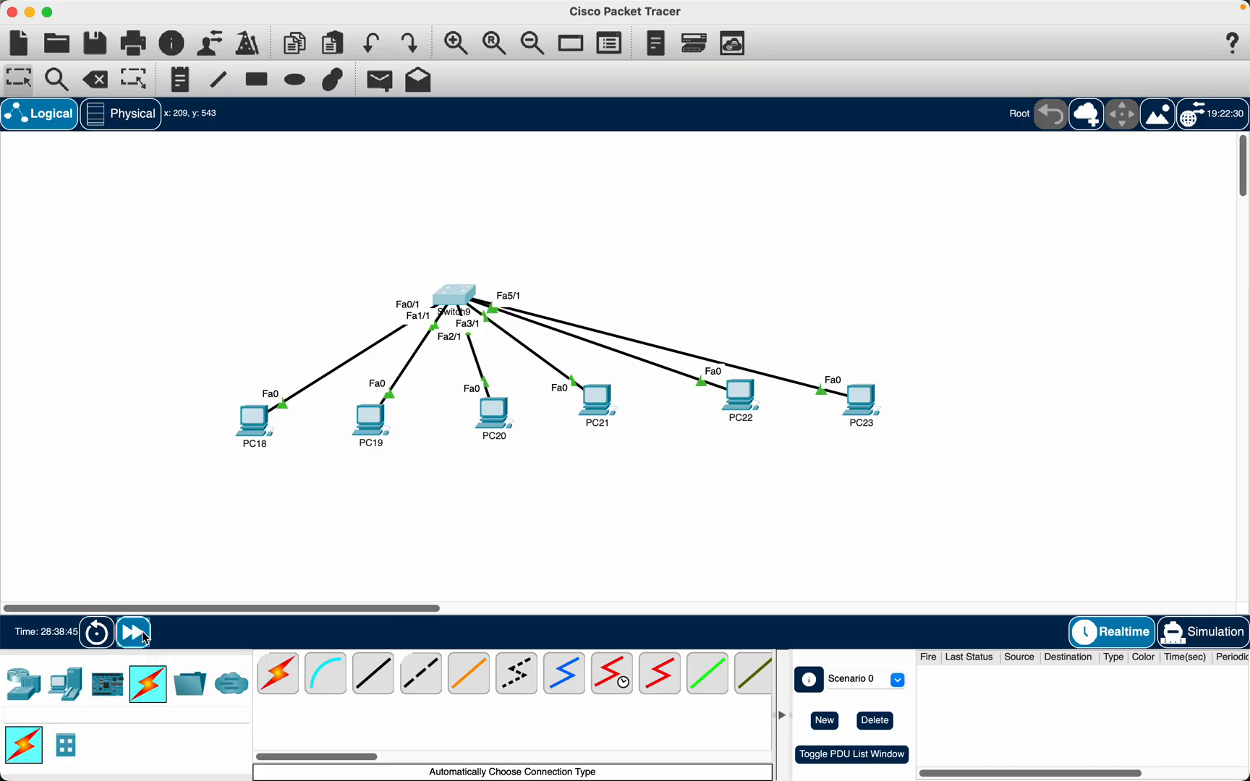
{"action": "left_click", "coordinate": [146, 638]}
Place two PCs well apart side by side in the empty workspace below the switch network.
{"action": "scroll", "coordinate": [369, 347], "scroll_direction": "down", "scroll_amount": 5}
{"action": "scroll", "coordinate": [370, 340], "scroll_direction": "up", "scroll_amount": 1}
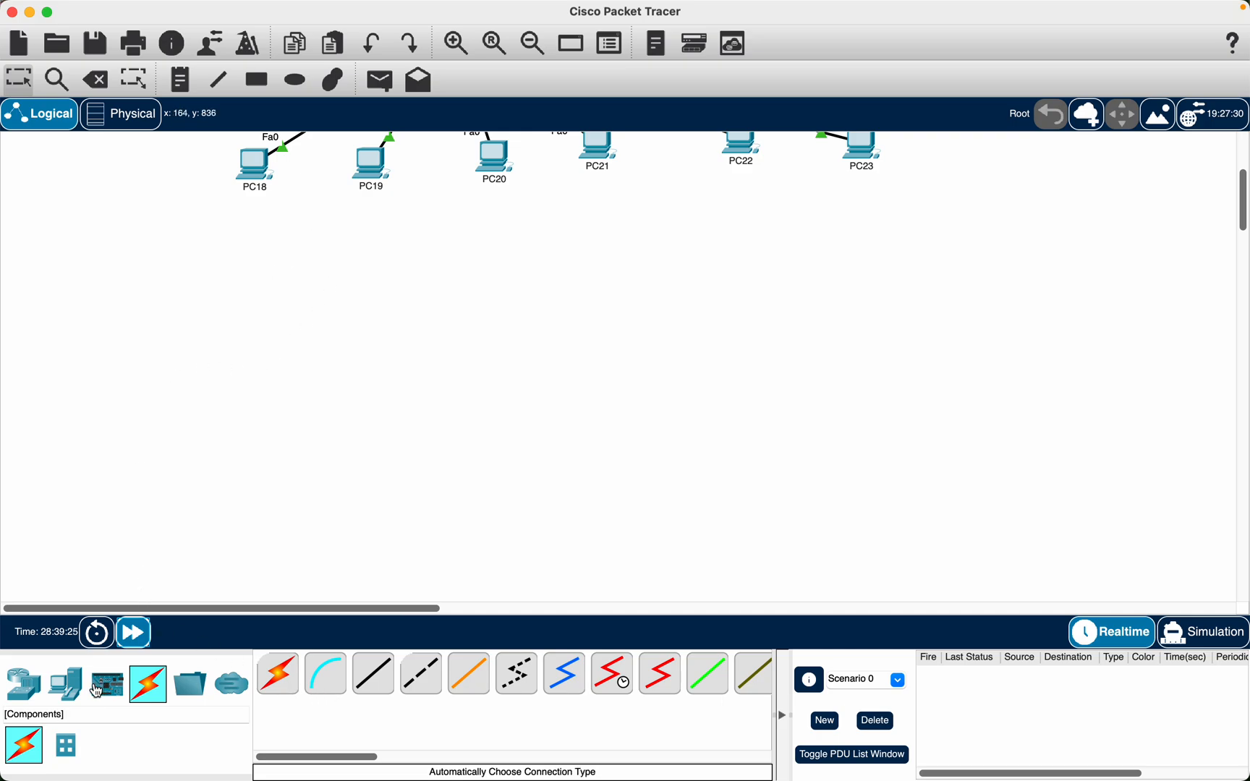
{"action": "left_click", "coordinate": [65, 684]}
{"action": "left_click", "coordinate": [277, 674]}
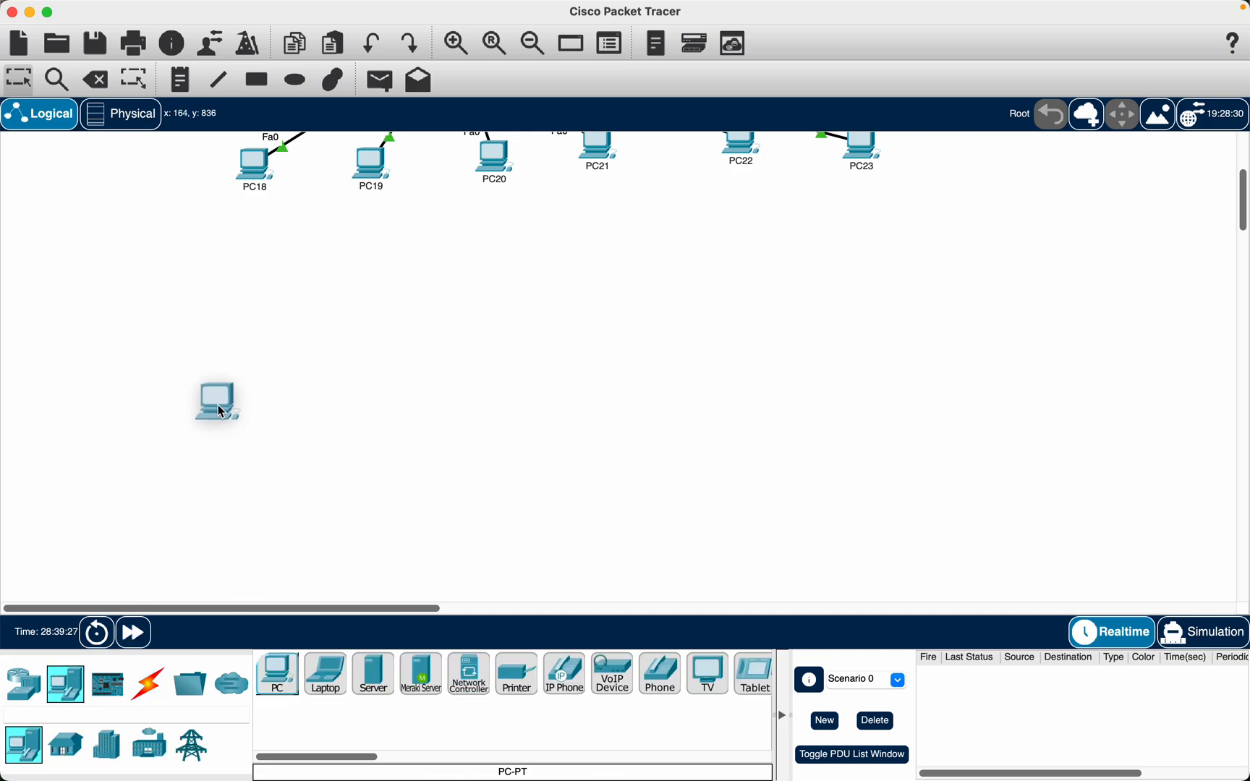
{"action": "left_click", "coordinate": [220, 413]}
{"action": "left_click", "coordinate": [281, 677]}
{"action": "left_click", "coordinate": [682, 418]}
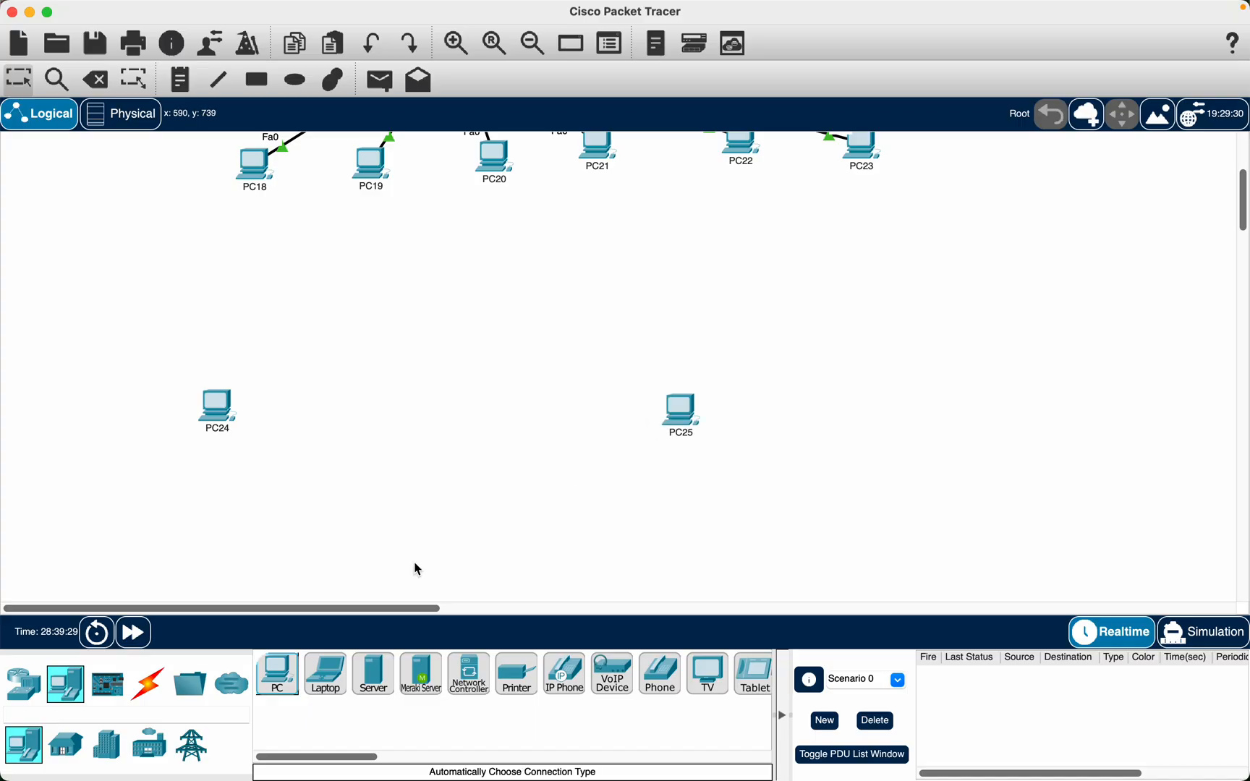
Connect PC24 directly to PC25 using the automatically chosen connection type.
{"action": "left_click", "coordinate": [148, 684]}
{"action": "left_click", "coordinate": [277, 674]}
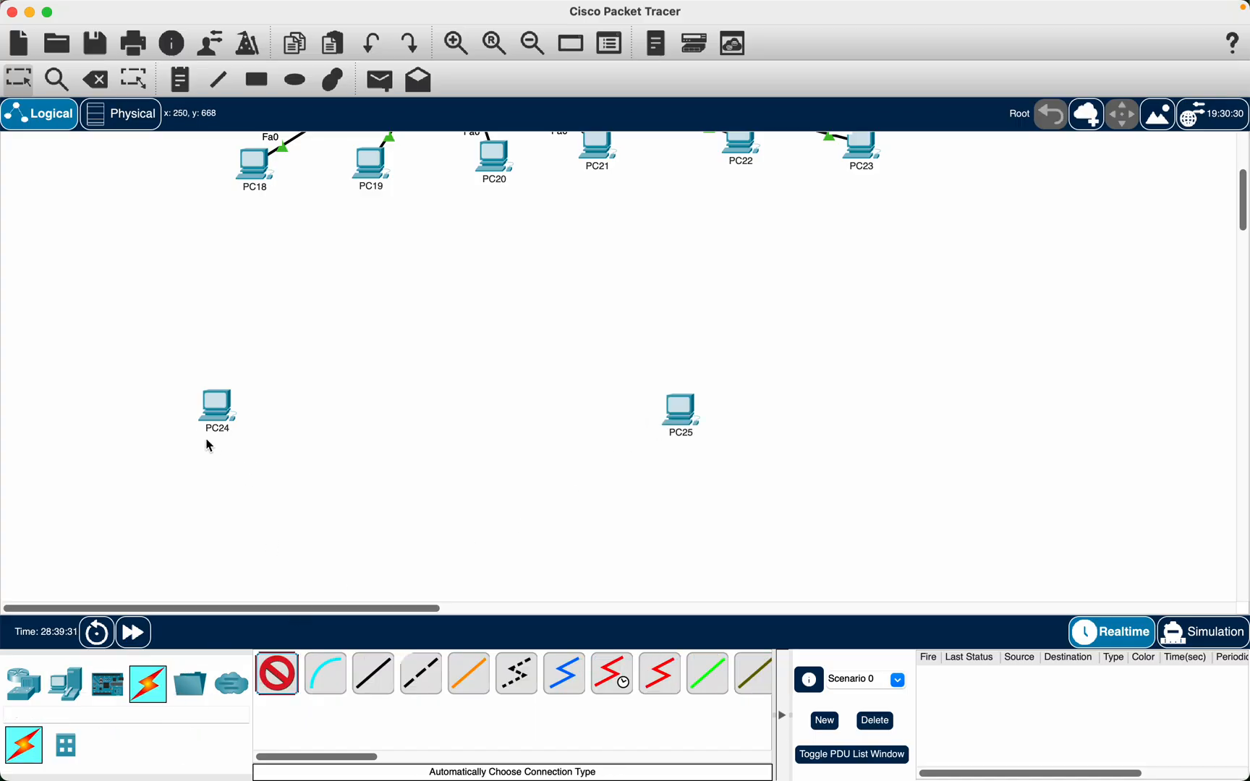
{"action": "left_click", "coordinate": [230, 402]}
{"action": "left_click", "coordinate": [678, 413]}
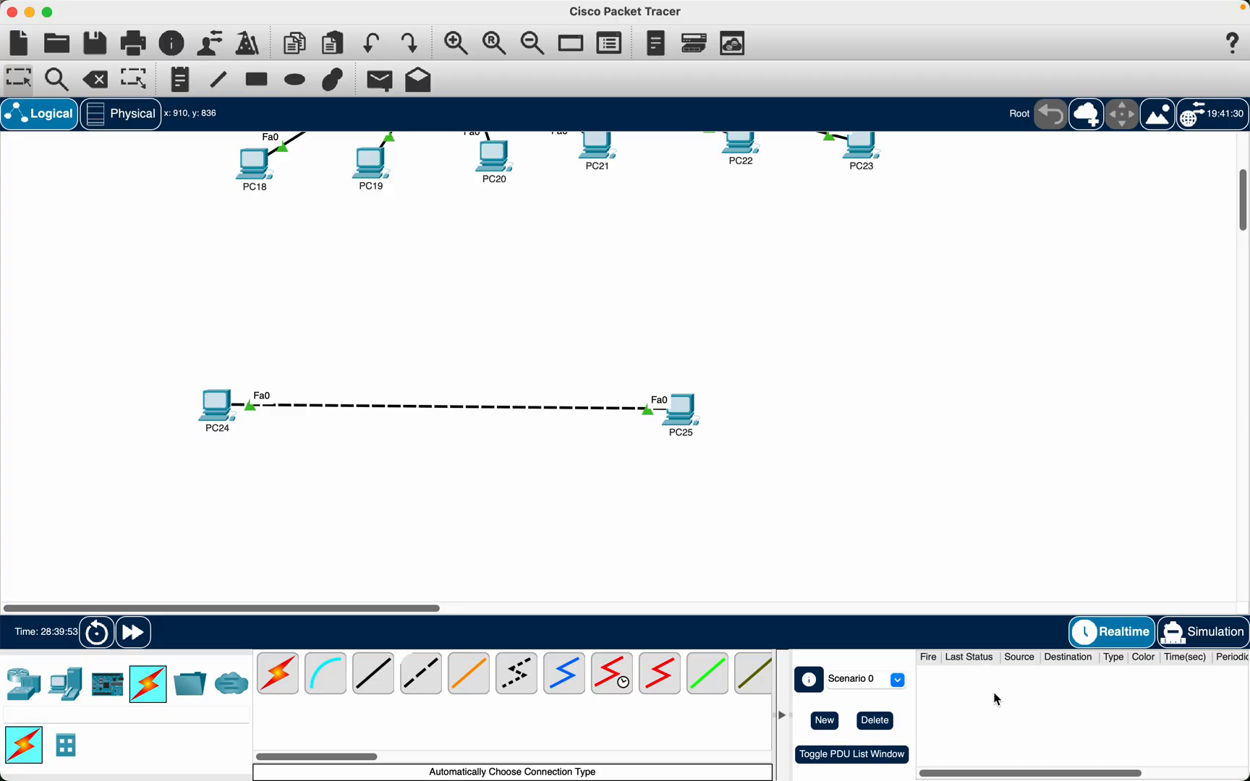
Try to send a simple PDU from PC24 to PC25, and return to the selection tool.
{"action": "left_click", "coordinate": [379, 82]}
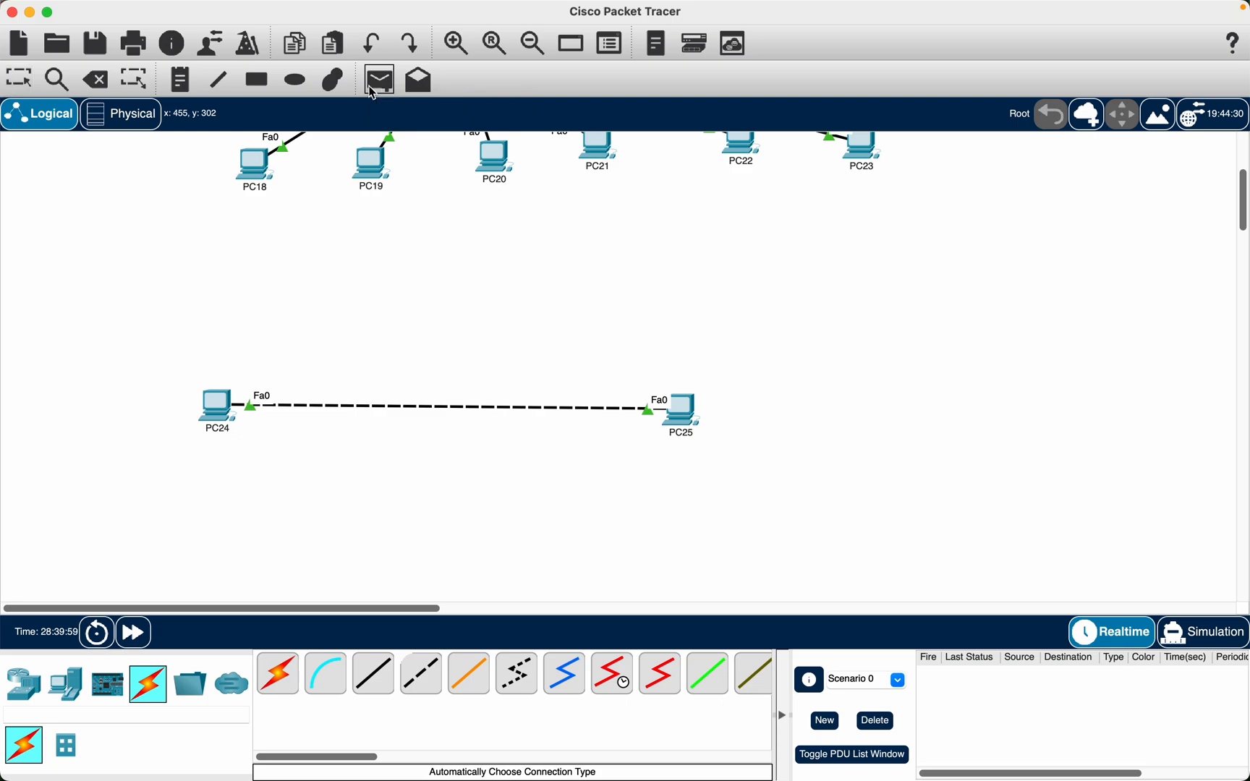
{"action": "left_click", "coordinate": [213, 397]}
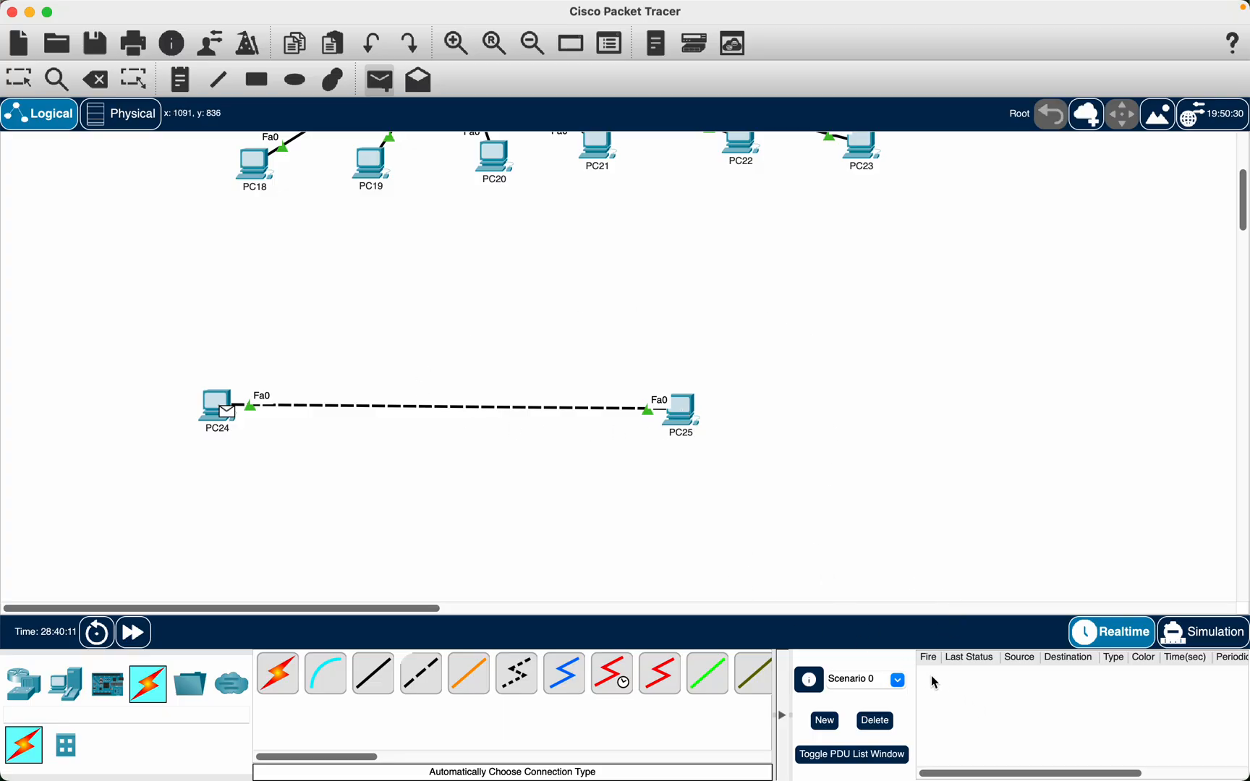
{"action": "left_click", "coordinate": [686, 409]}
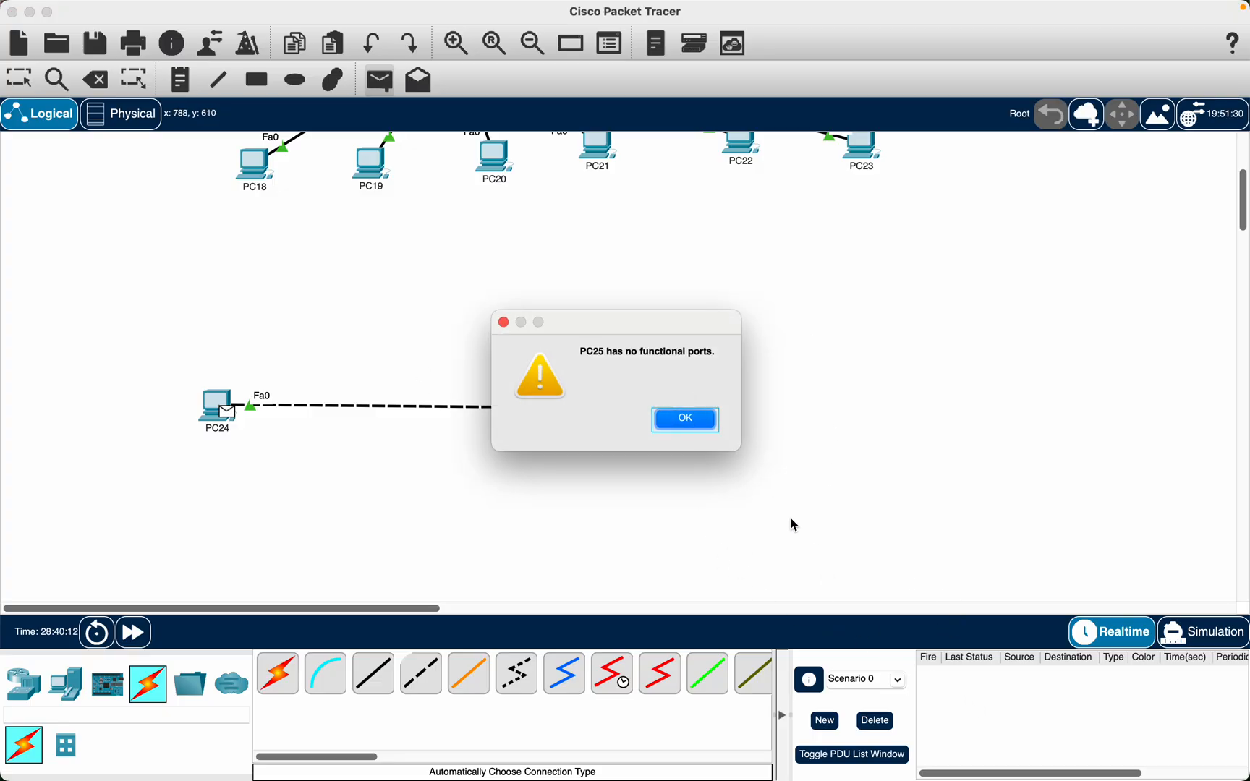
{"action": "left_click", "coordinate": [683, 418]}
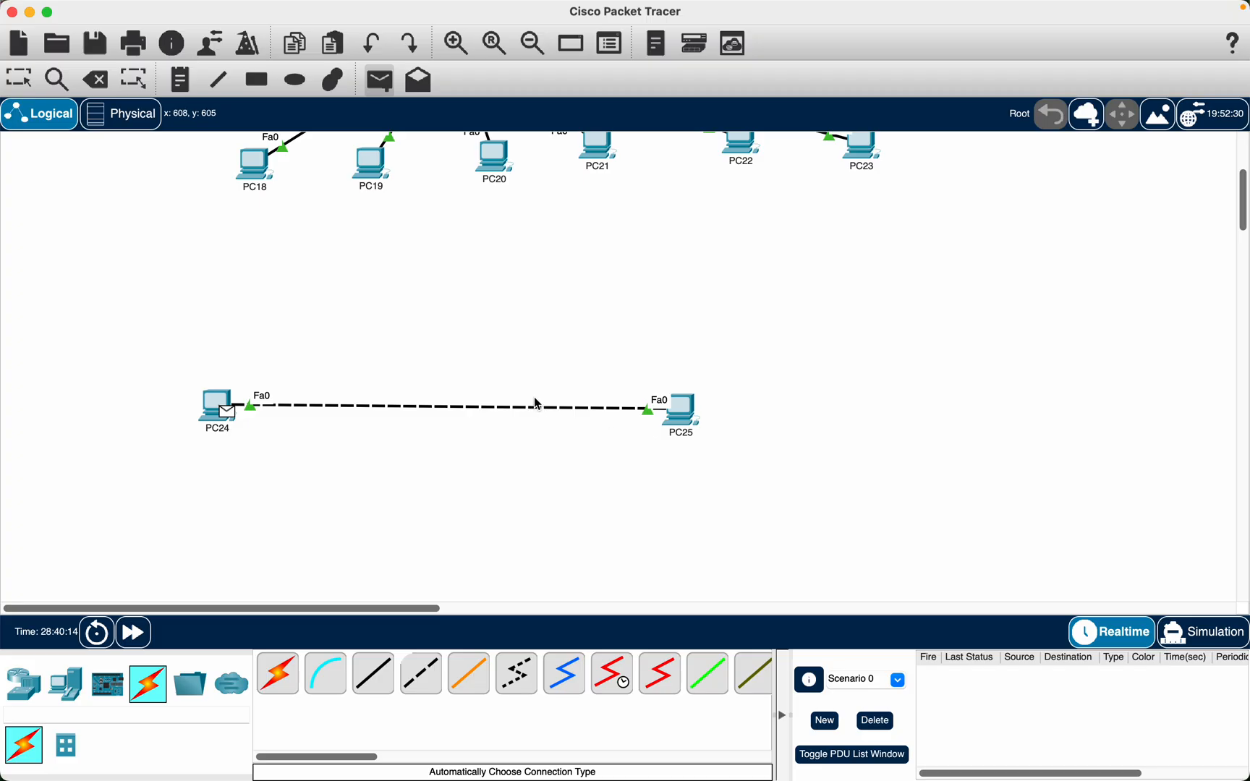
{"action": "left_click", "coordinate": [681, 414]}
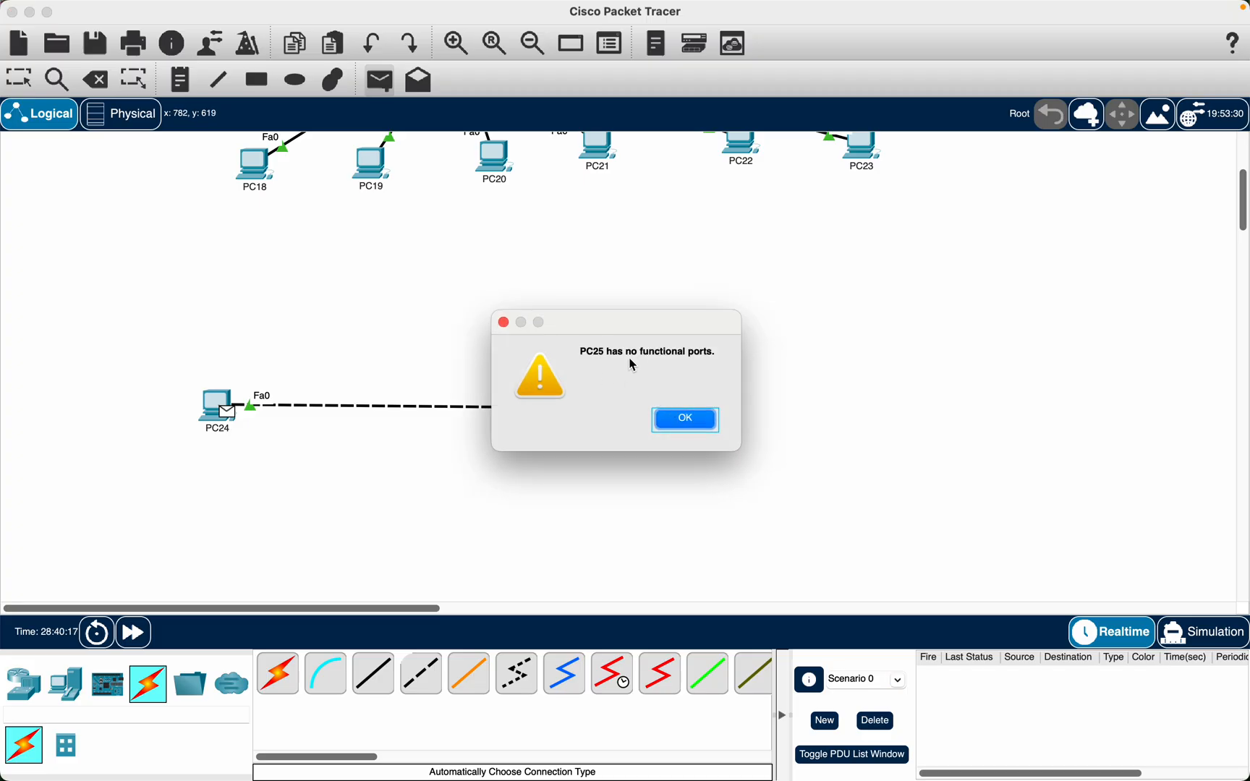
{"action": "left_click", "coordinate": [691, 420]}
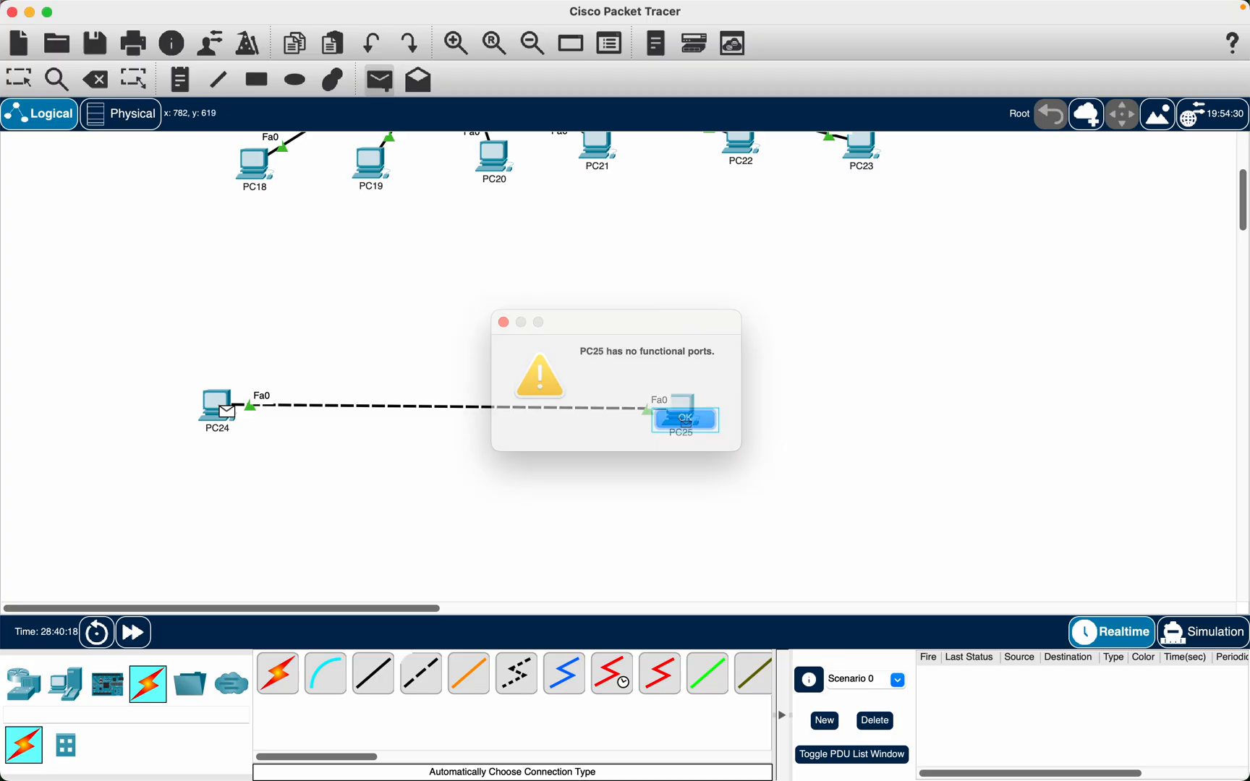
{"action": "left_click", "coordinate": [378, 79]}
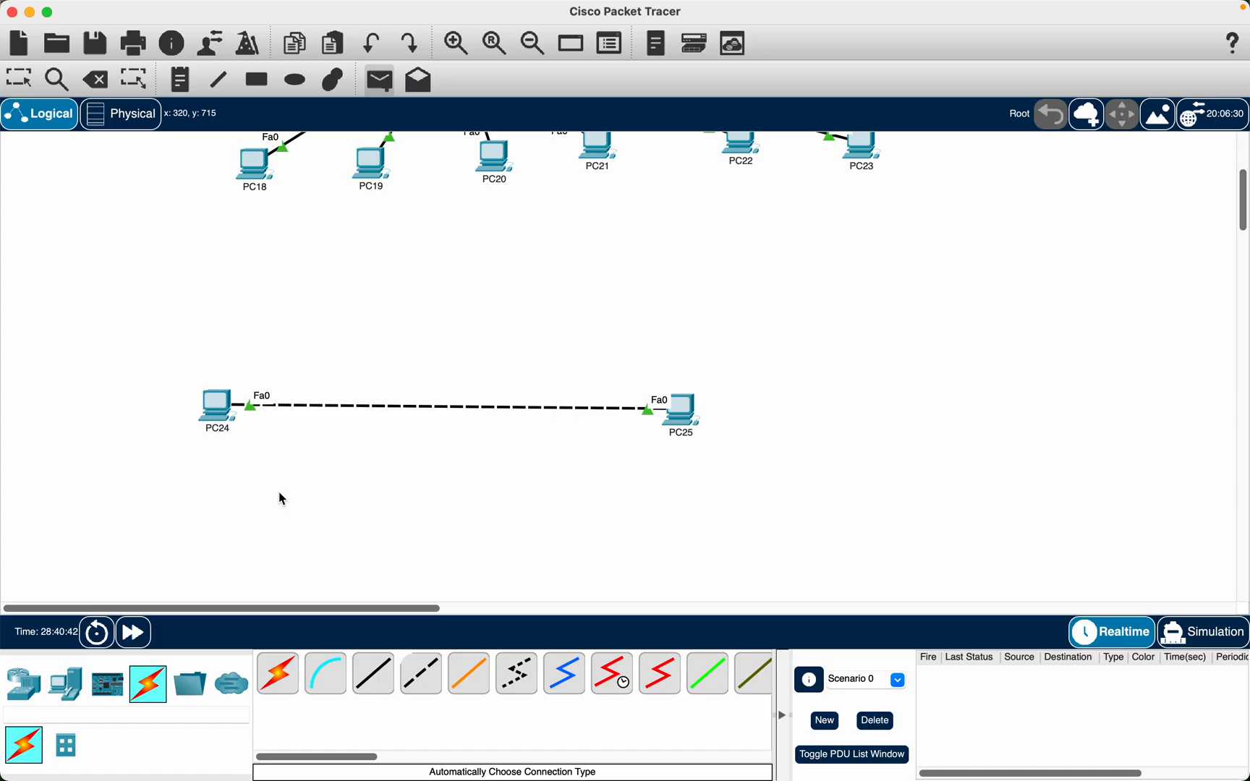
{"action": "left_click", "coordinate": [226, 427]}
{"action": "left_click", "coordinate": [27, 82]}
Assign PC24 the static IPv4 address 192.168.1.1 and fill in its subnet mask in the IP configuration.
{"action": "left_click", "coordinate": [217, 406]}
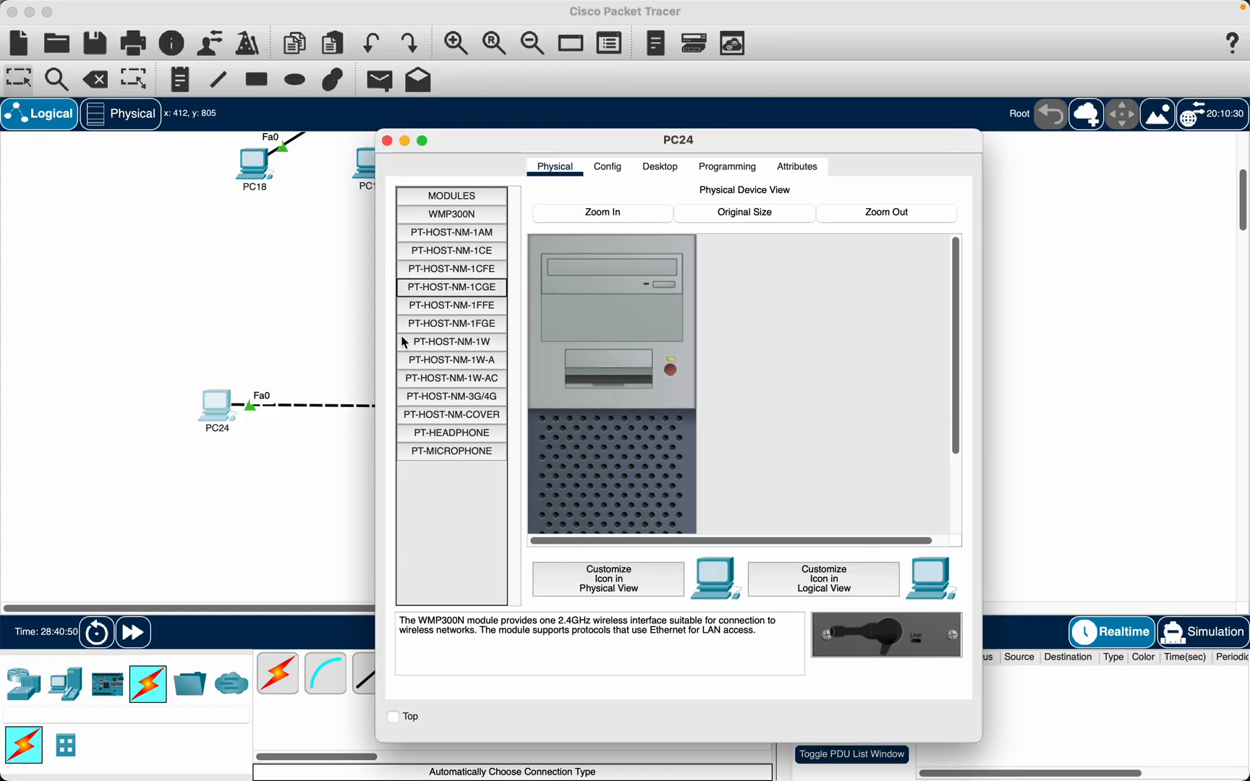
{"action": "left_click_drag", "start_coordinate": [723, 141], "coordinate": [959, 62]}
{"action": "left_click", "coordinate": [884, 89]}
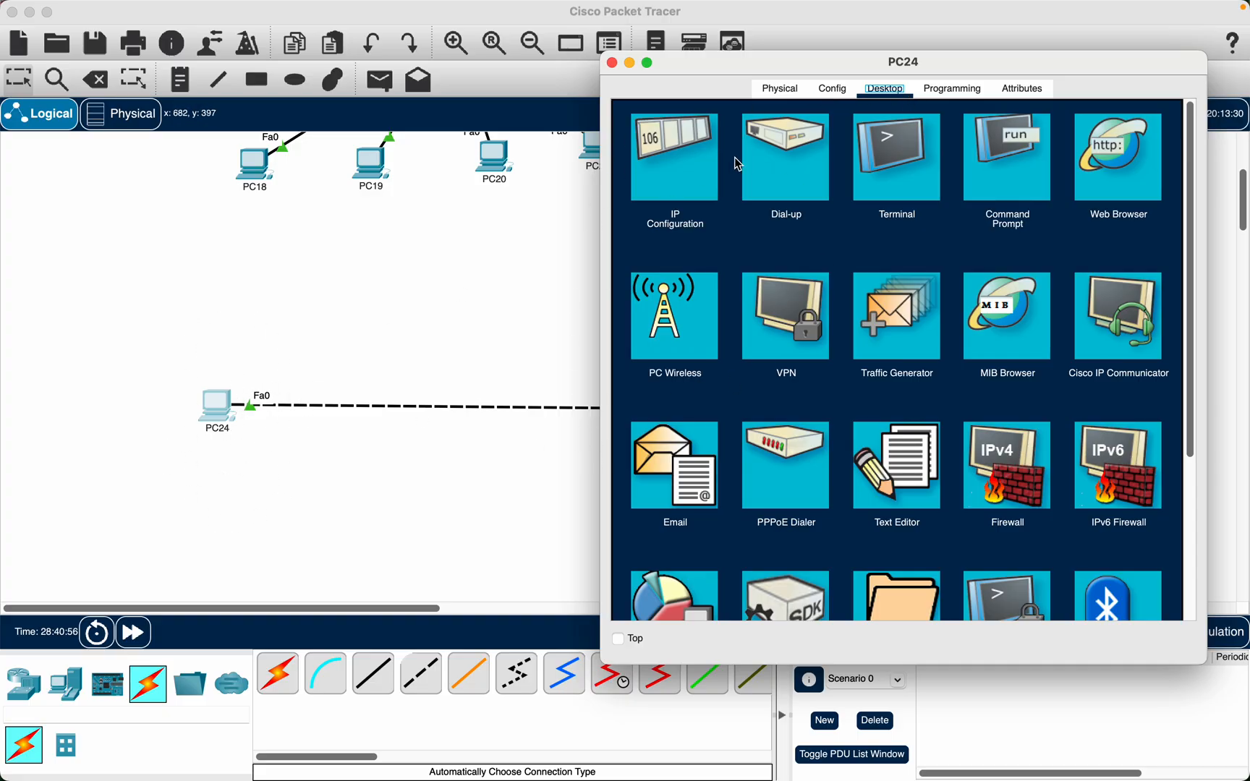
{"action": "left_click", "coordinate": [686, 163]}
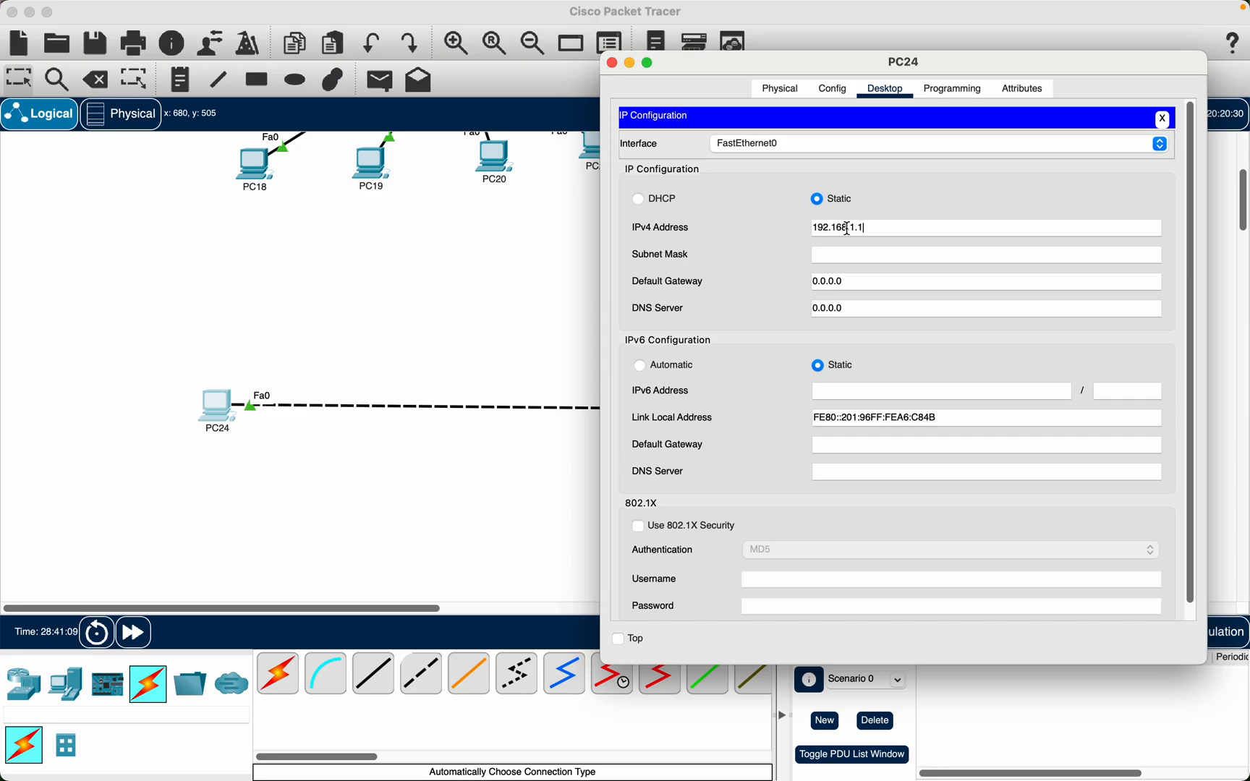
{"action": "double_click", "coordinate": [847, 228]}
{"action": "left_click", "coordinate": [847, 257]}
{"action": "left_click", "coordinate": [613, 64]}
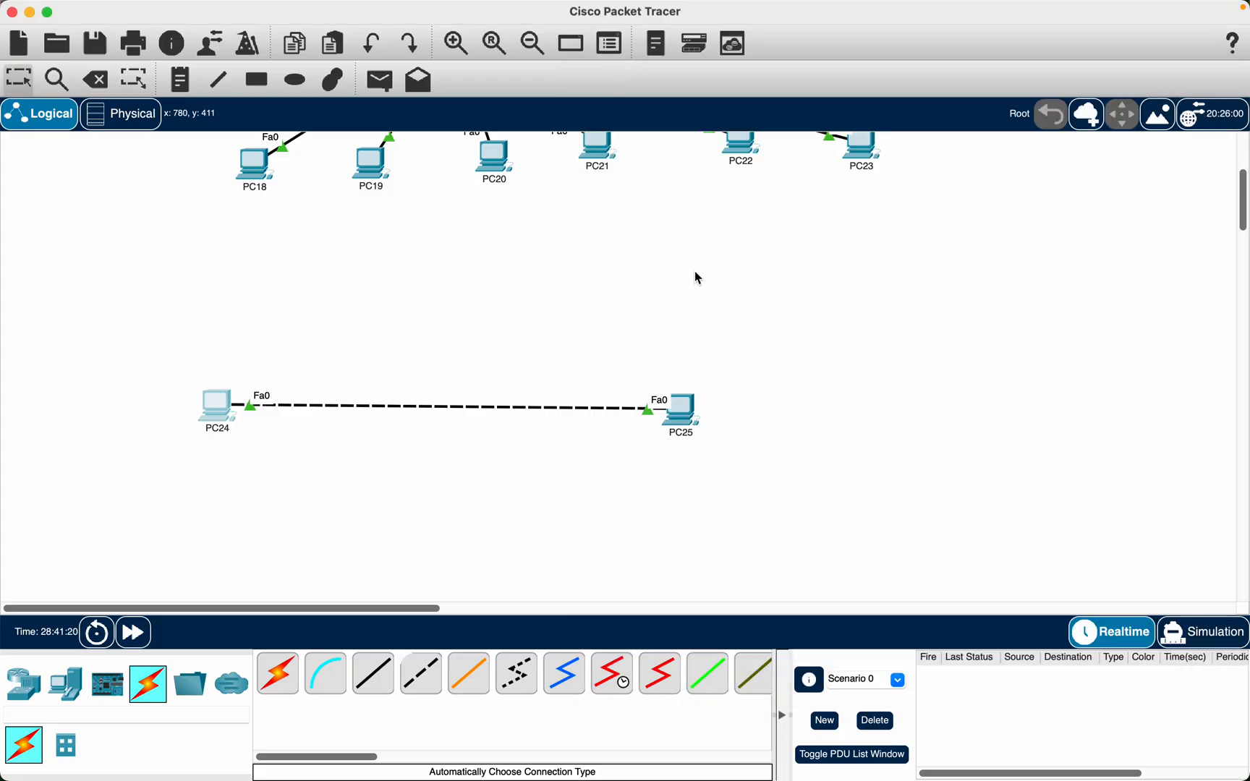
Assign PC25 the static IPv4 address 192.168.1.5 with subnet mask 255.255.255.0 in the IP configuration.
{"action": "left_click", "coordinate": [679, 408]}
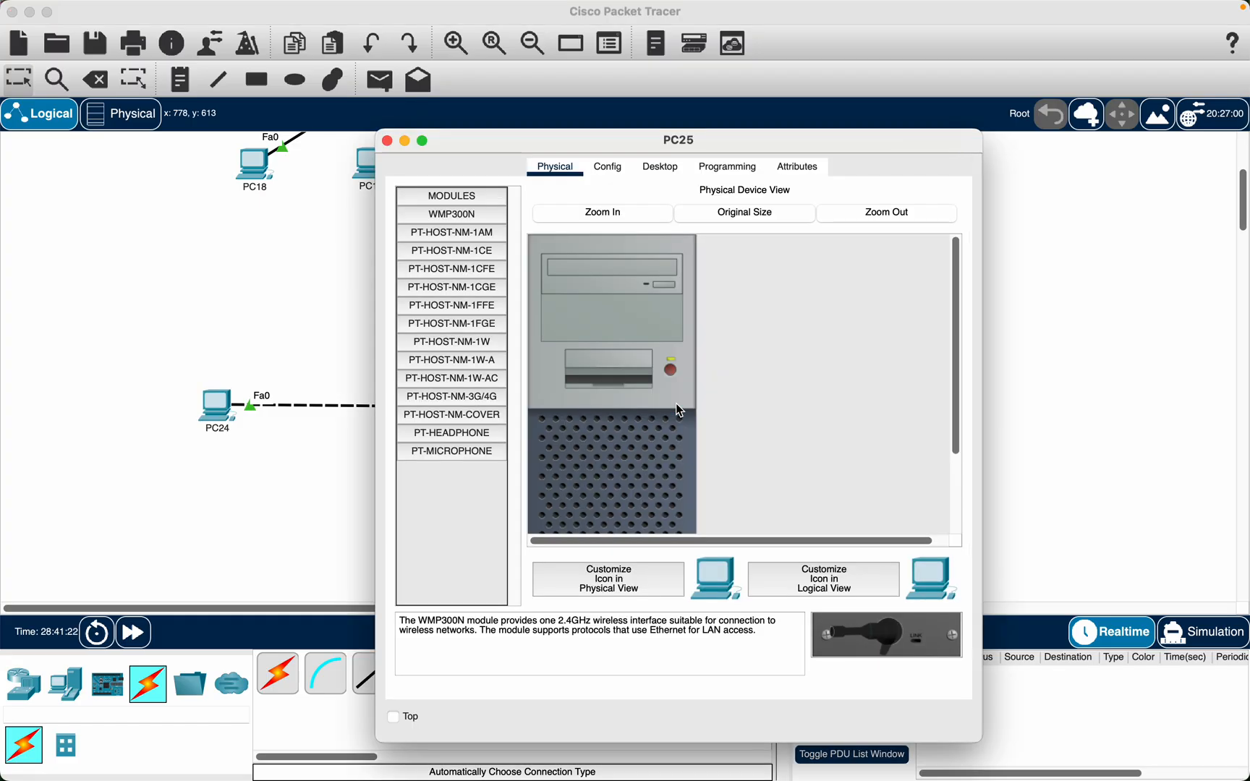
{"action": "left_click", "coordinate": [670, 174]}
{"action": "left_click", "coordinate": [470, 240]}
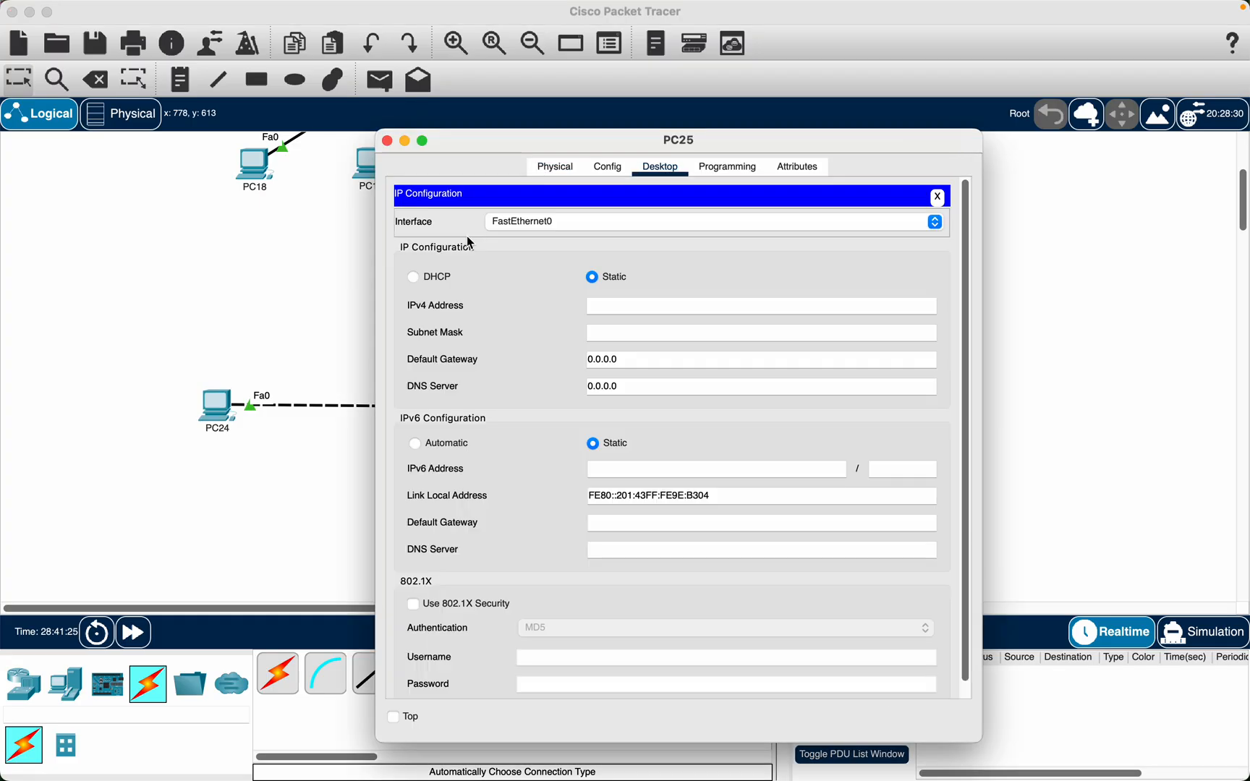
{"action": "left_click", "coordinate": [648, 308]}
{"action": "type", "text": "192.168.1.1"}
{"action": "left_click", "coordinate": [650, 340]}
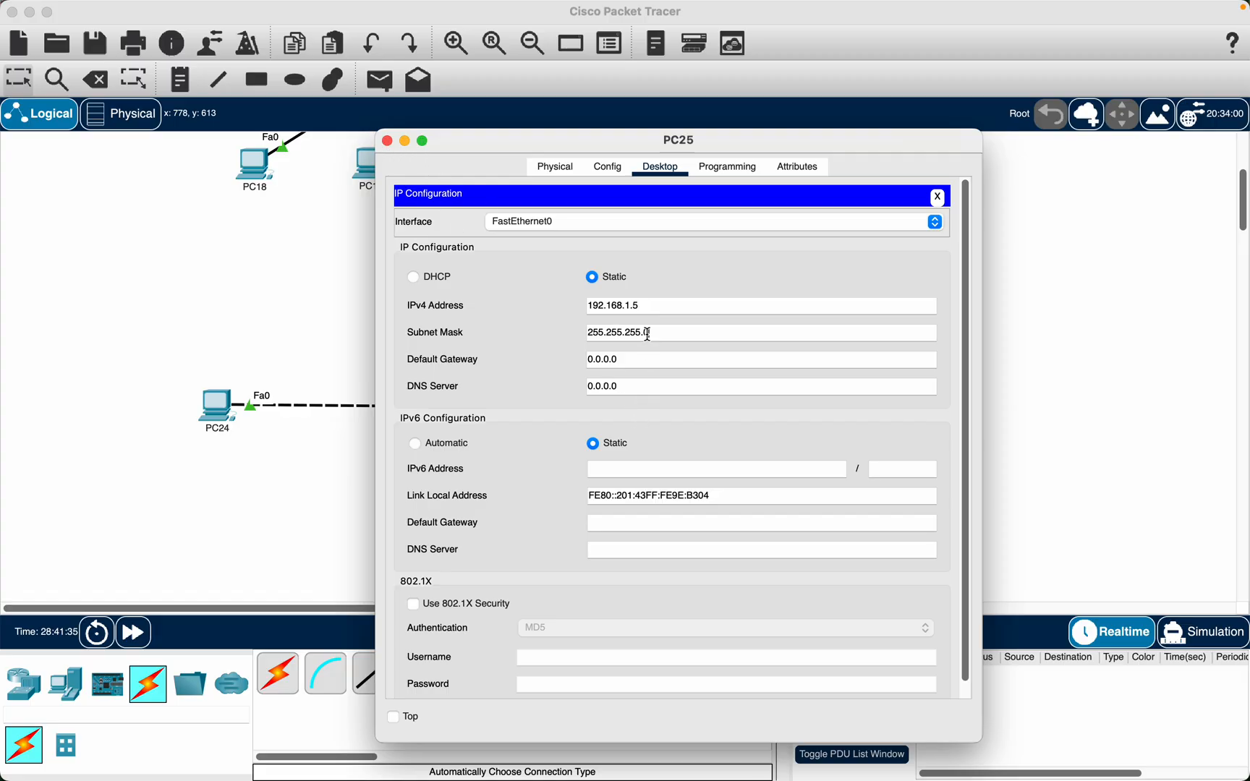
{"action": "left_click", "coordinate": [387, 141]}
Send a simple PDU from PC24 to PC25, and play its transfer in Simulation mode.
{"action": "left_click", "coordinate": [381, 80]}
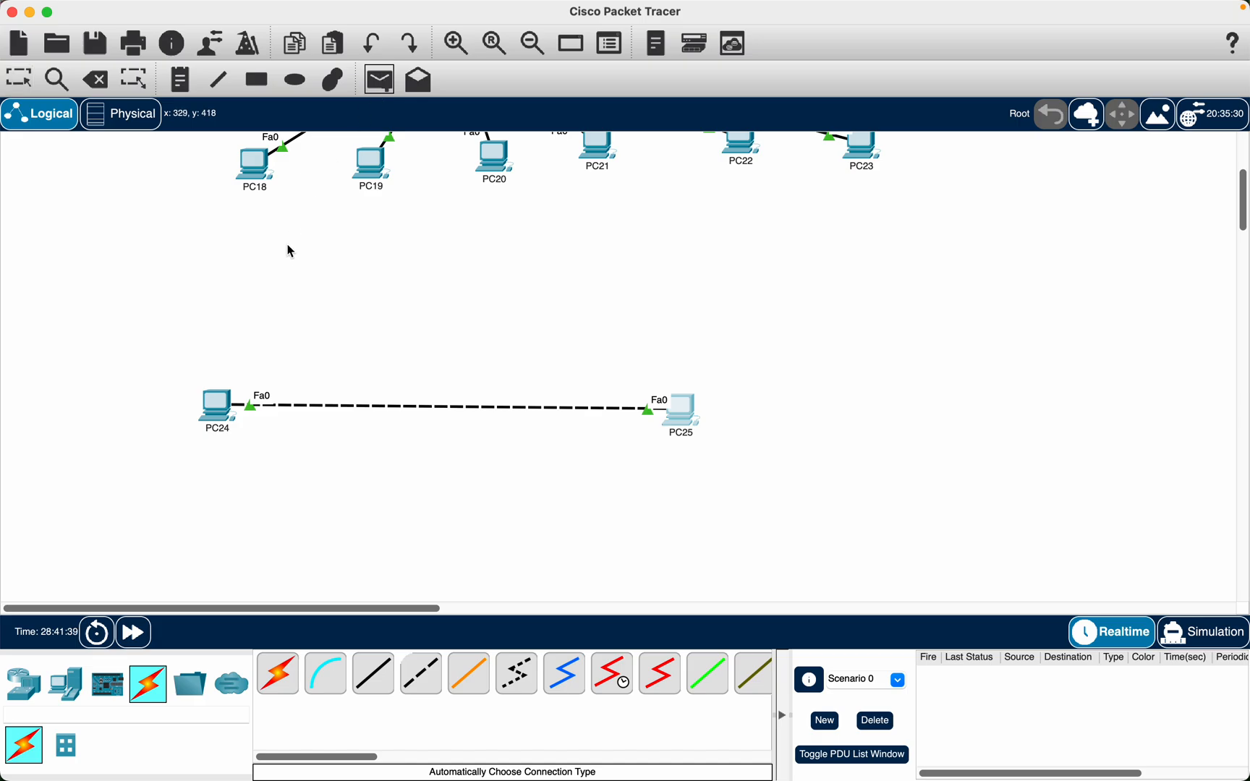
{"action": "left_click", "coordinate": [220, 405]}
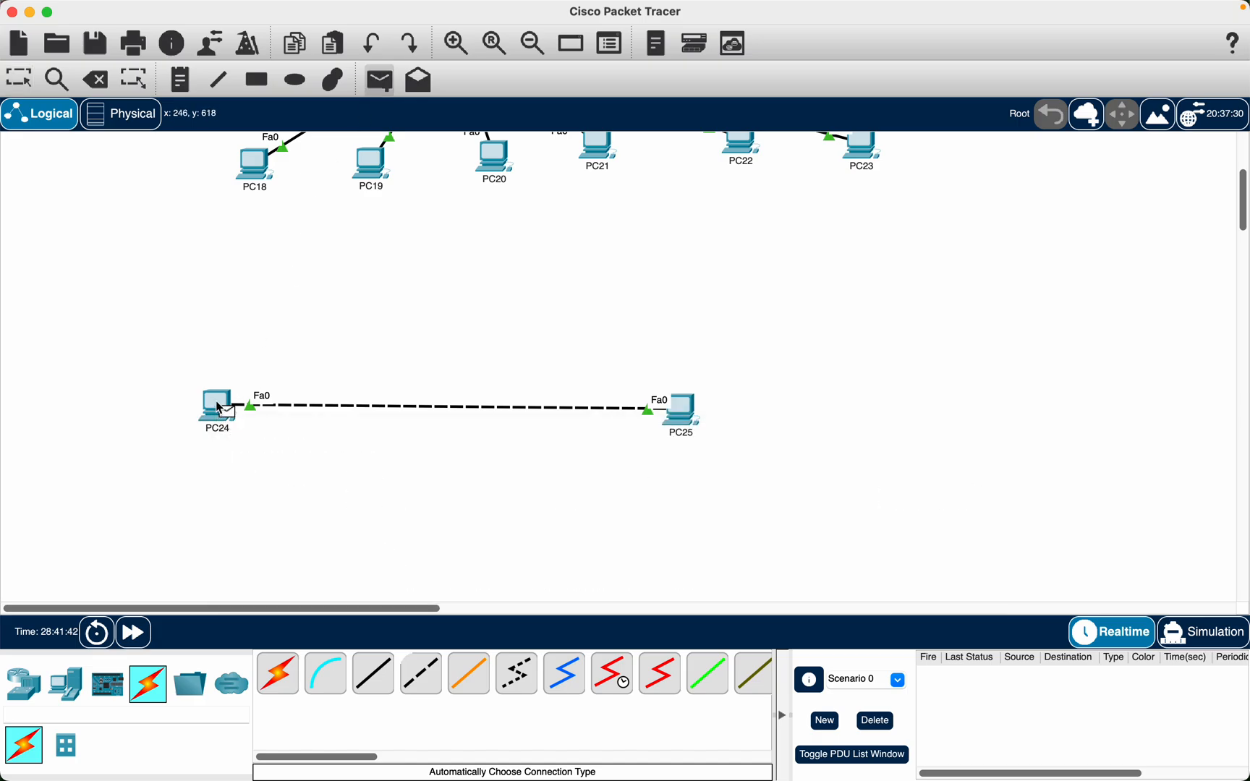
{"action": "left_click", "coordinate": [686, 419]}
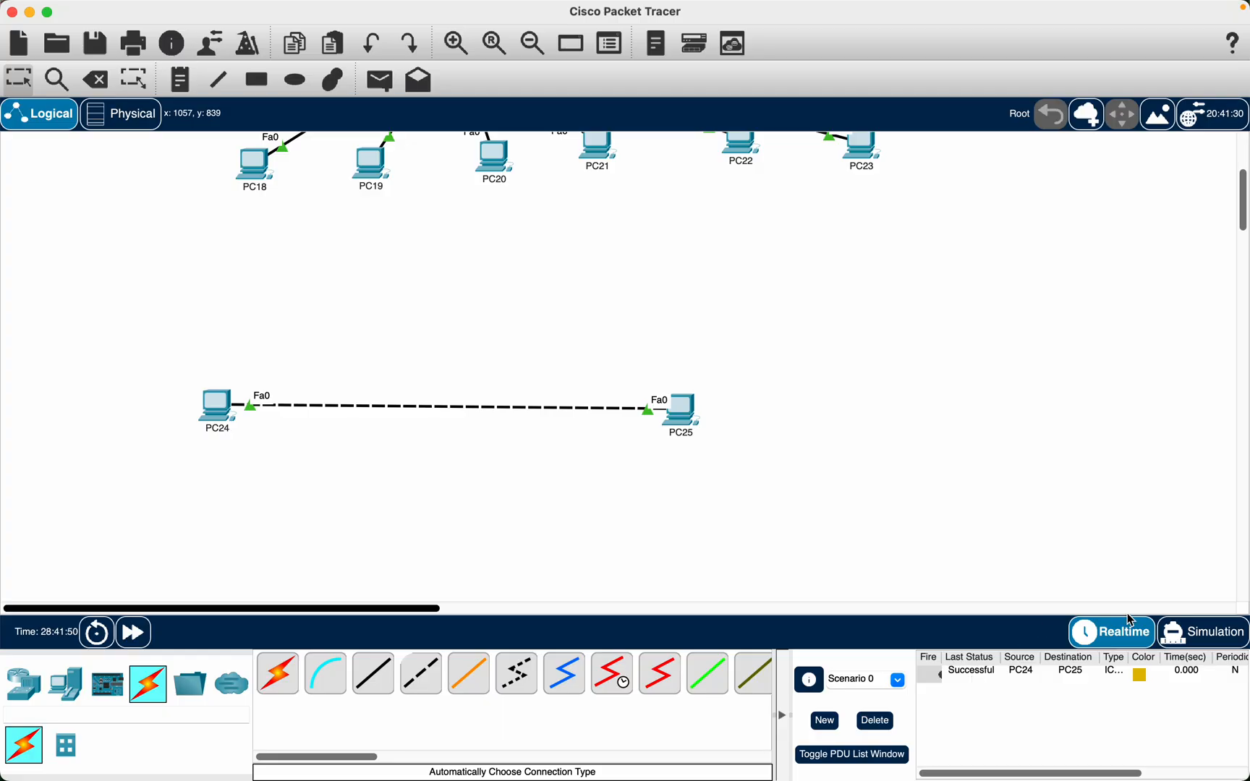
{"action": "left_click", "coordinate": [1202, 649]}
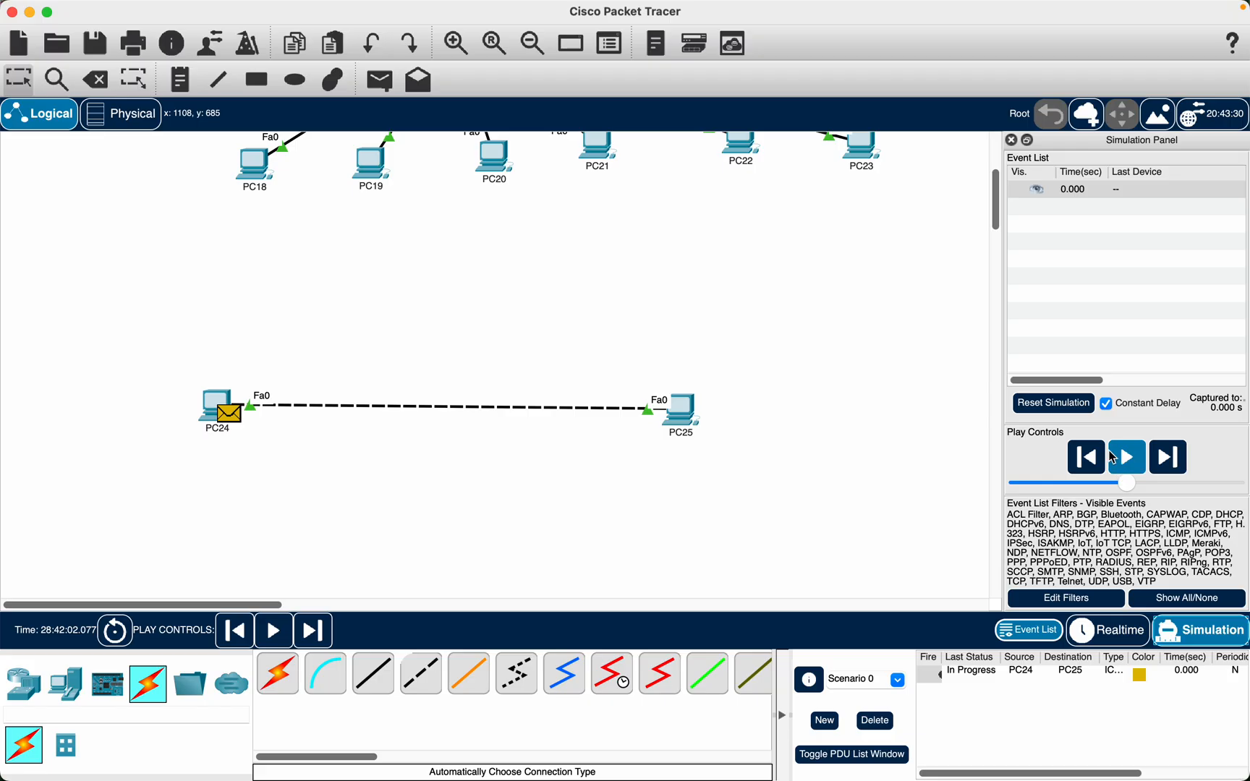
{"action": "left_click", "coordinate": [1133, 463]}
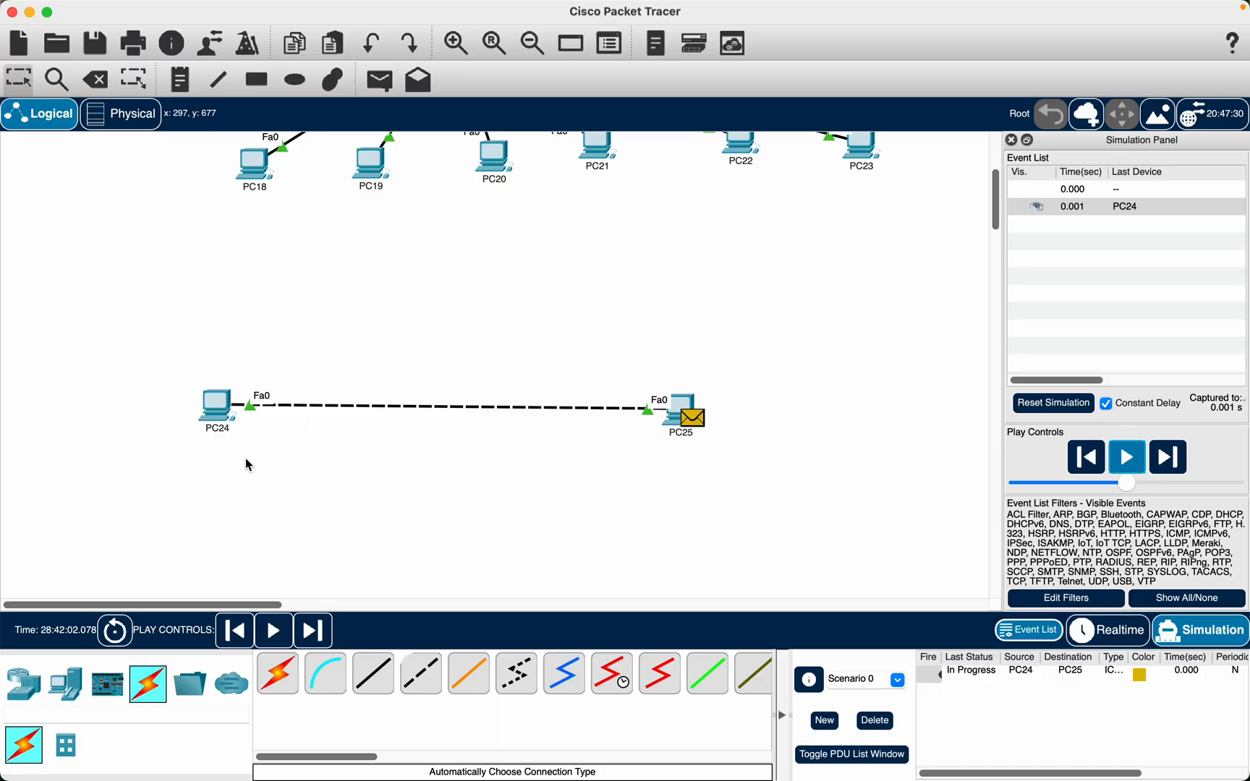
Play the simple PDU's return trip from PC25 to PC24, and switch back to Realtime mode.
{"action": "left_click", "coordinate": [1139, 458]}
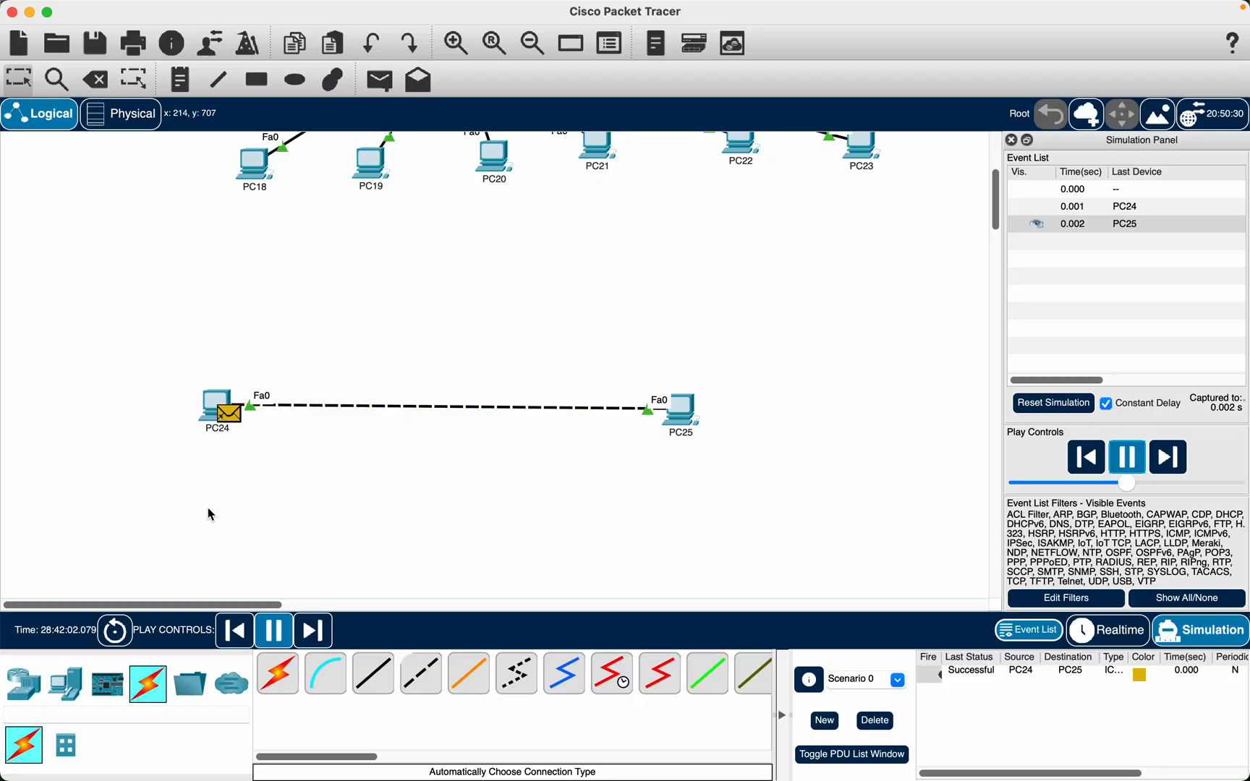
{"action": "left_click", "coordinate": [1131, 465]}
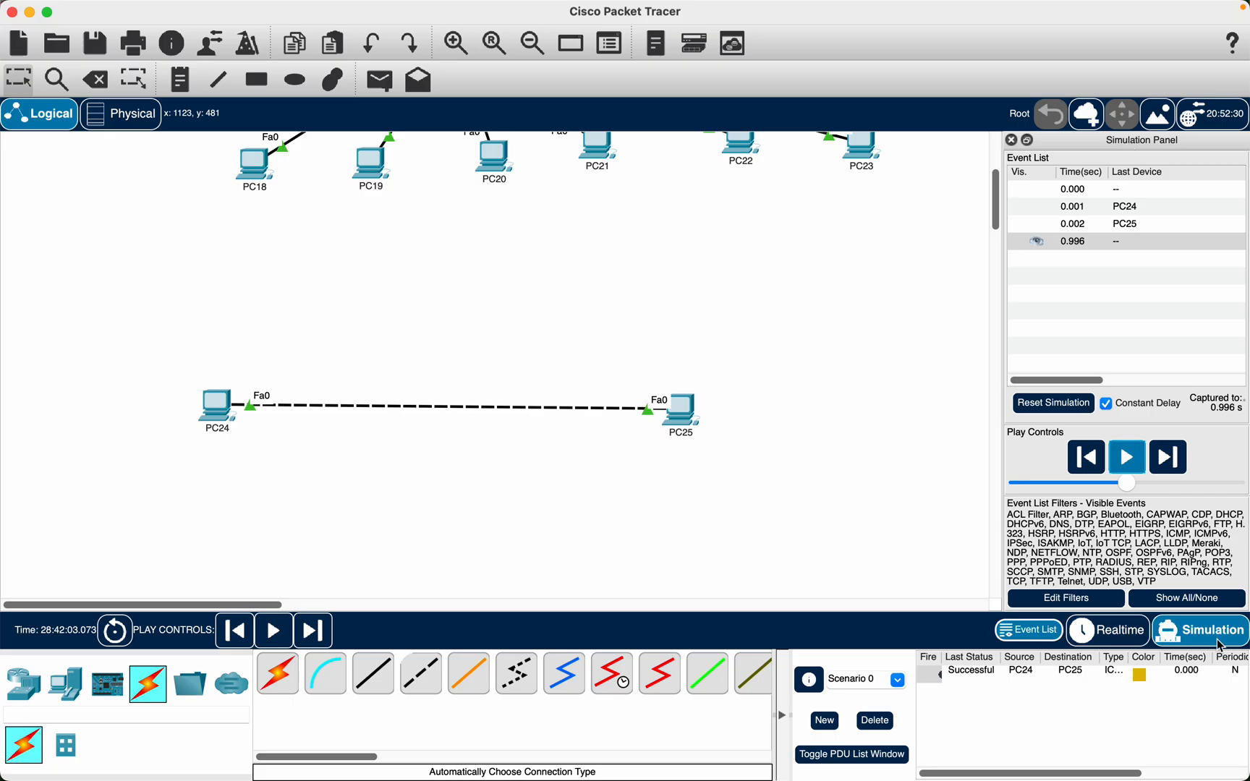
{"action": "left_click", "coordinate": [1109, 637]}
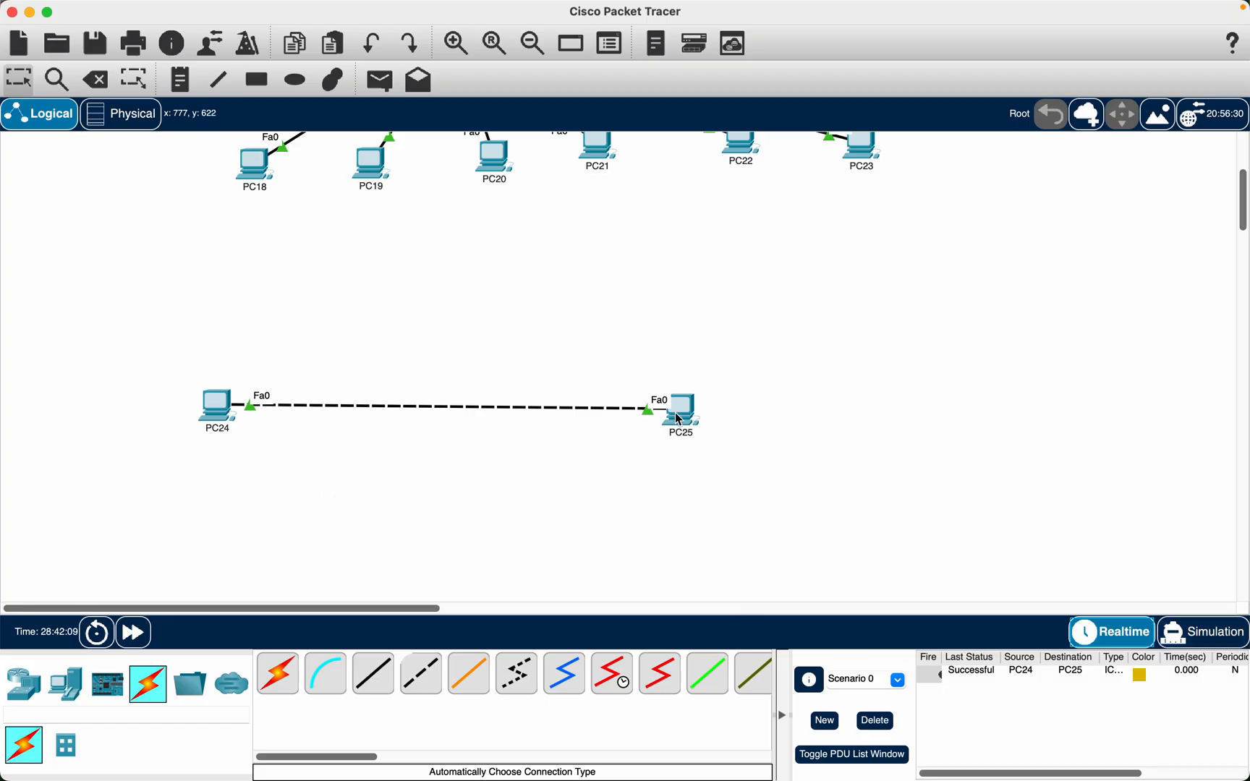
Run ipconfig in PC24's Command Prompt and check its IPv4 address and subnet mask.
{"action": "mouse_move", "coordinate": [680, 422]}
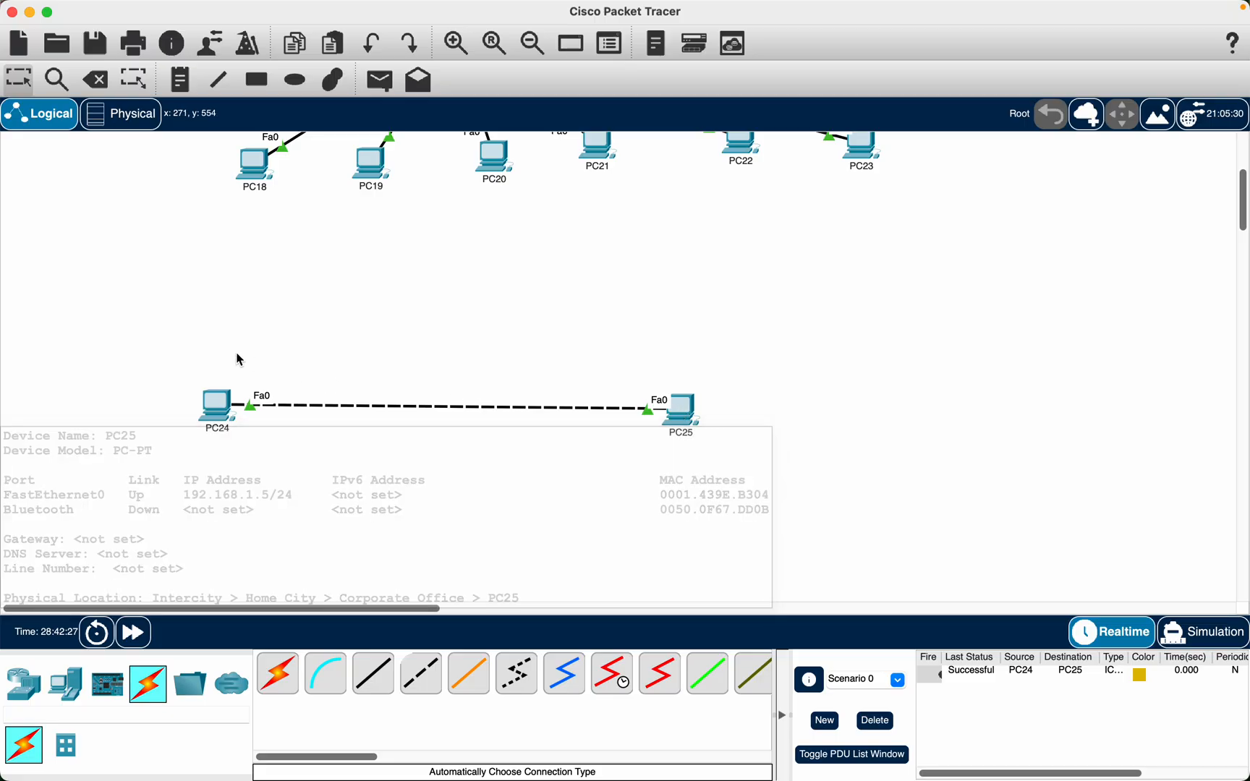
{"action": "left_click", "coordinate": [219, 408]}
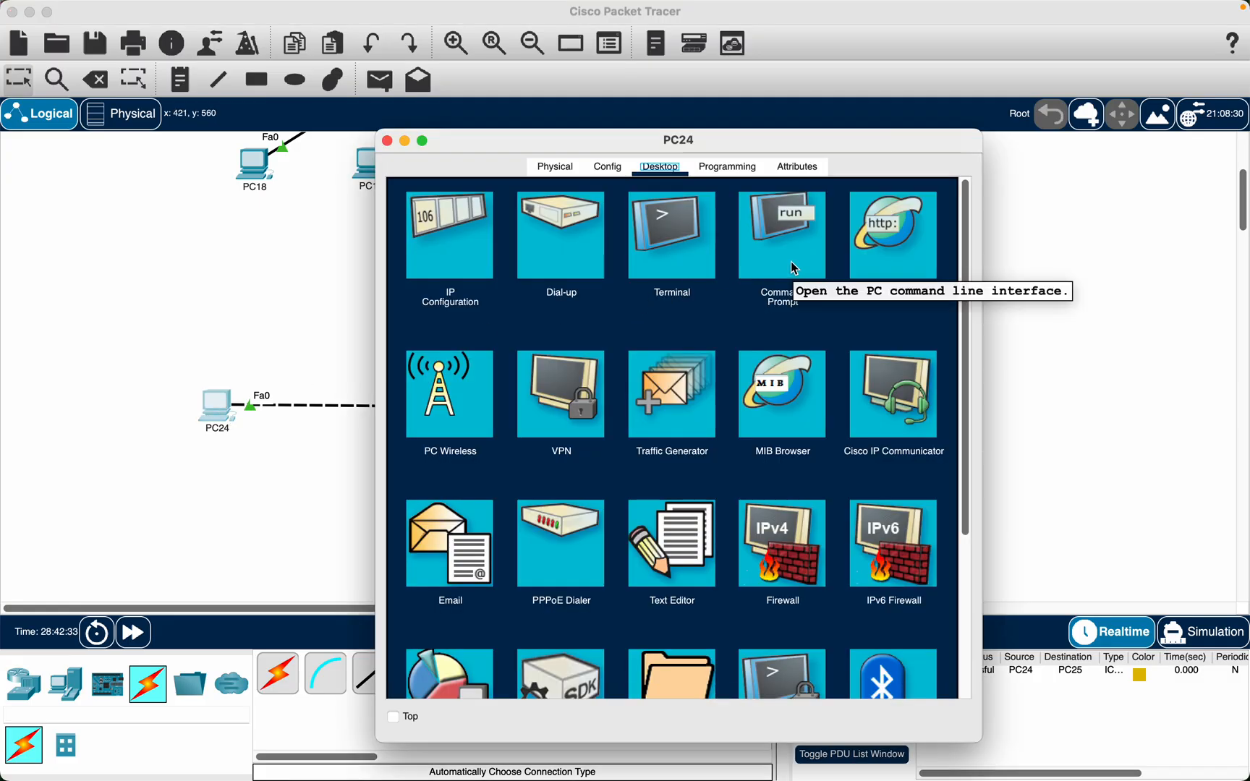
{"action": "left_click", "coordinate": [745, 273]}
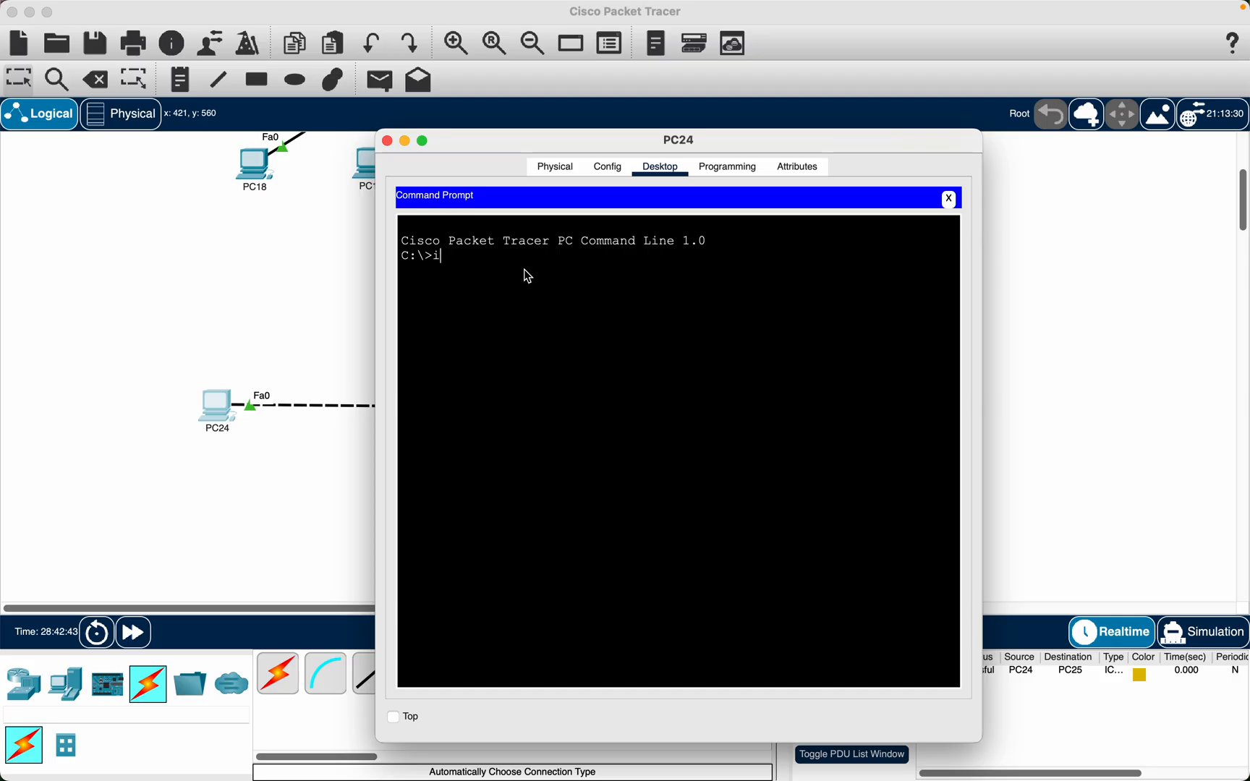
{"action": "type", "text": "config"}
{"action": "key", "text": "Return"}
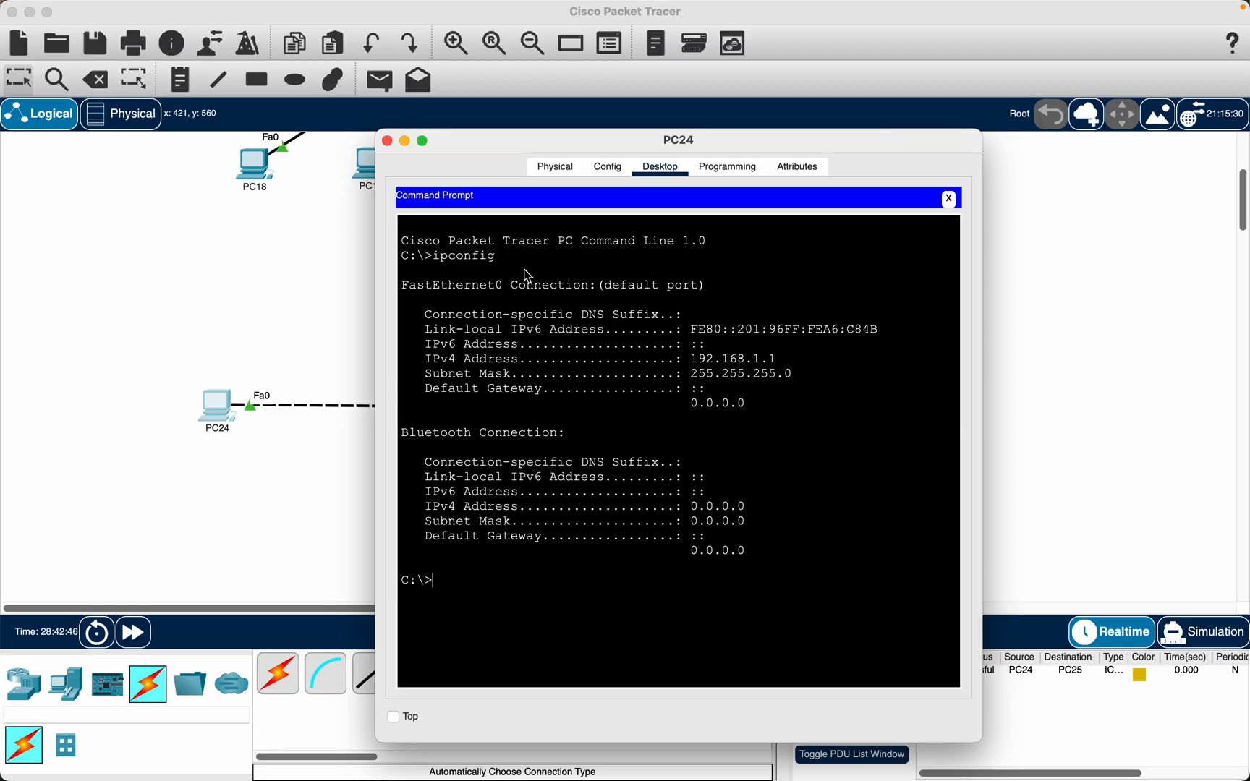
{"action": "triple_click", "coordinate": [750, 360]}
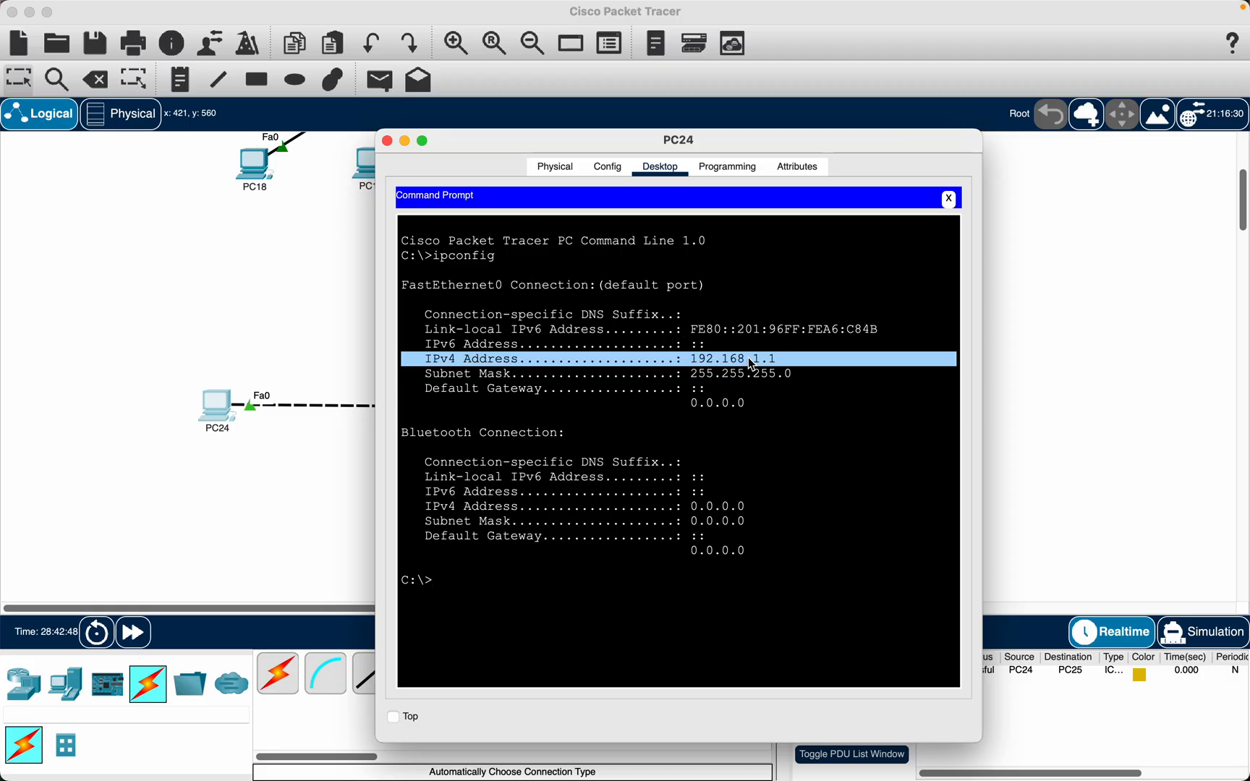
{"action": "triple_click", "coordinate": [757, 374]}
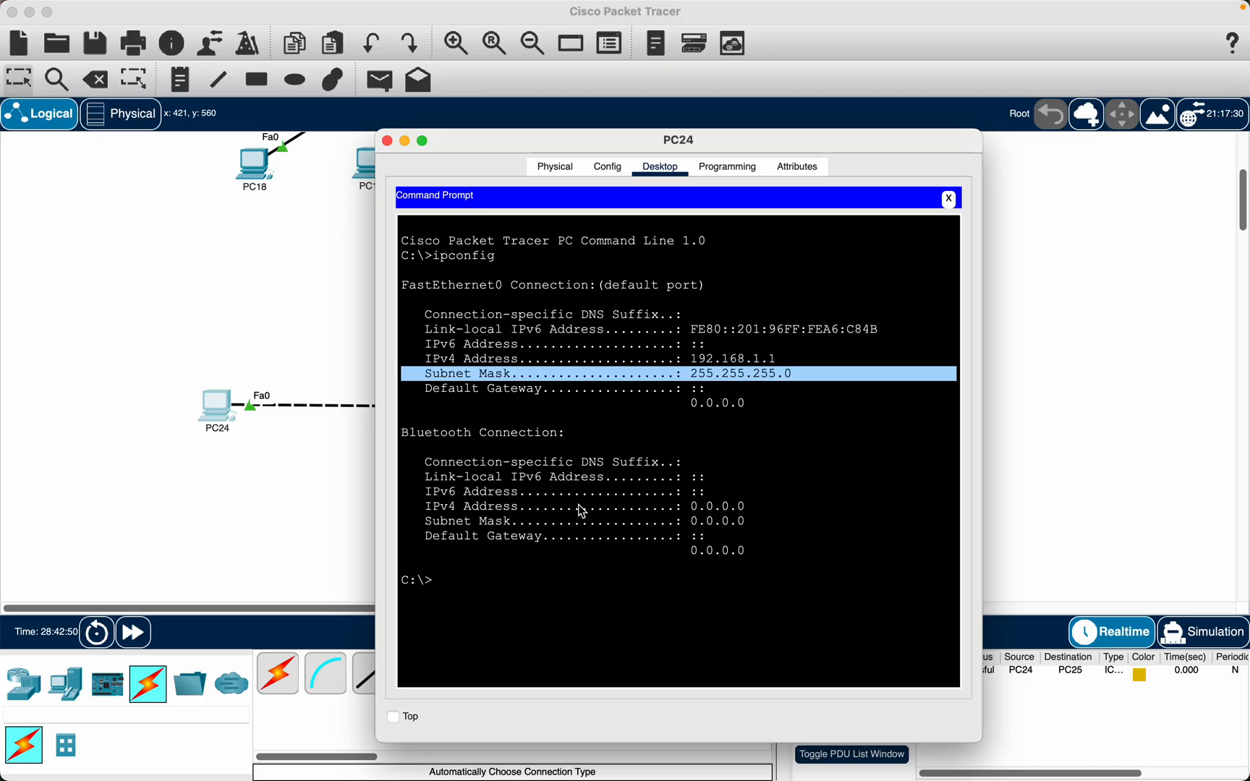
Ping PC25 at 192.168.1.5 from PC24's Command Prompt.
{"action": "left_click", "coordinate": [502, 580]}
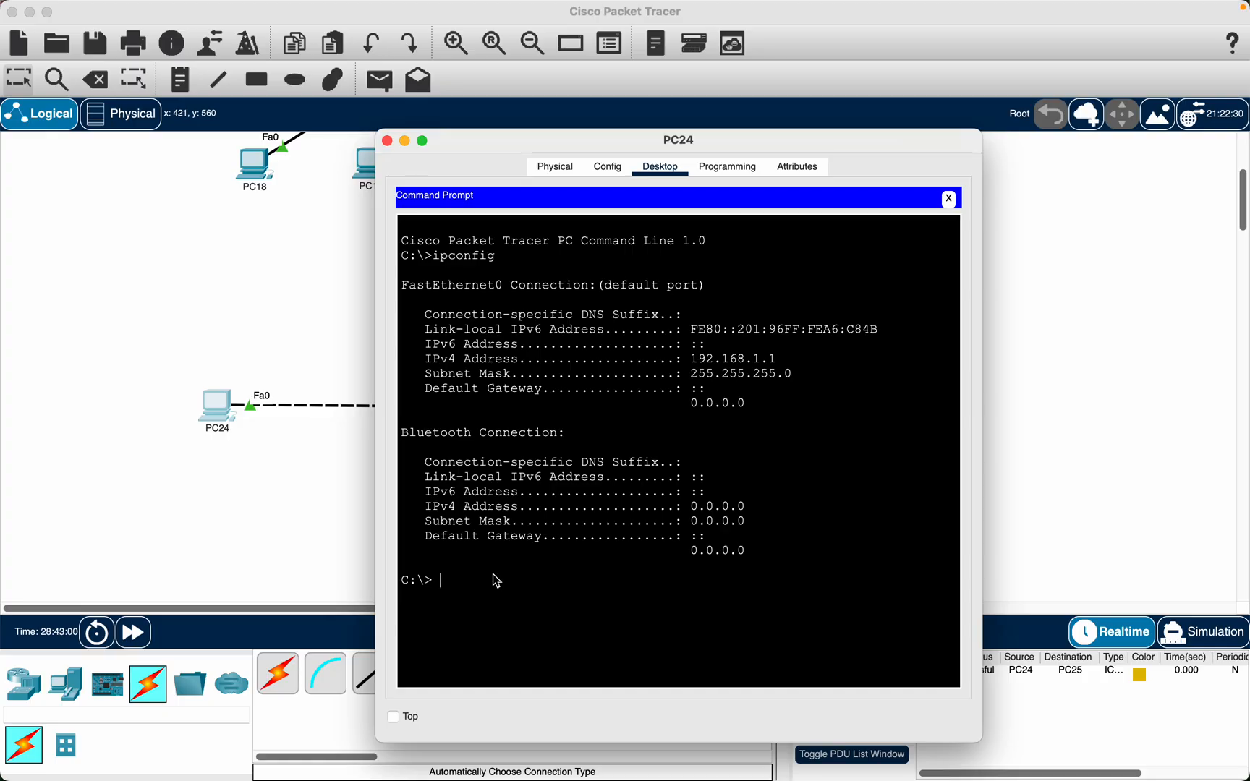
{"action": "type", "text": "ping"}
{"action": "type", "text": "192.168.1.5"}
{"action": "key", "text": "Return"}
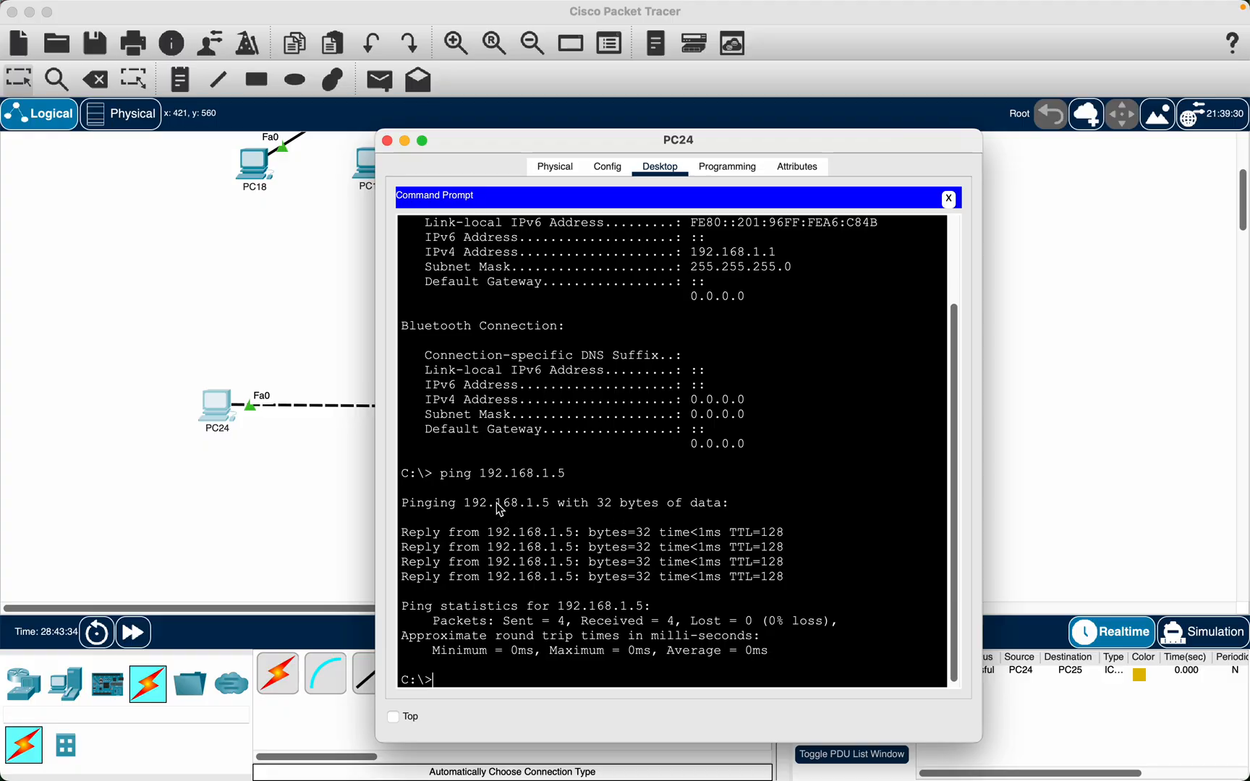
Examine the target address, packet size and first reply line in the ping output.
{"action": "left_click_drag", "start_coordinate": [469, 508], "coordinate": [554, 510]}
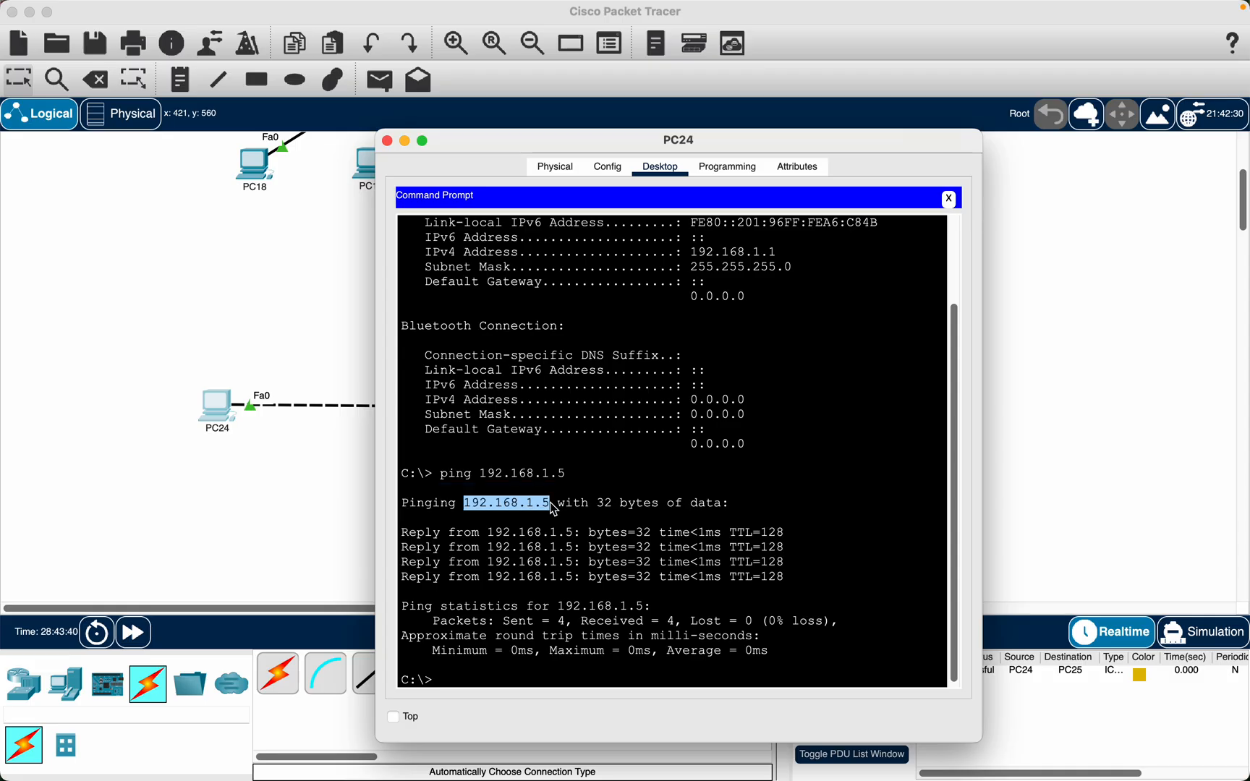
{"action": "scroll", "coordinate": [554, 510], "scroll_direction": "down", "scroll_amount": 1}
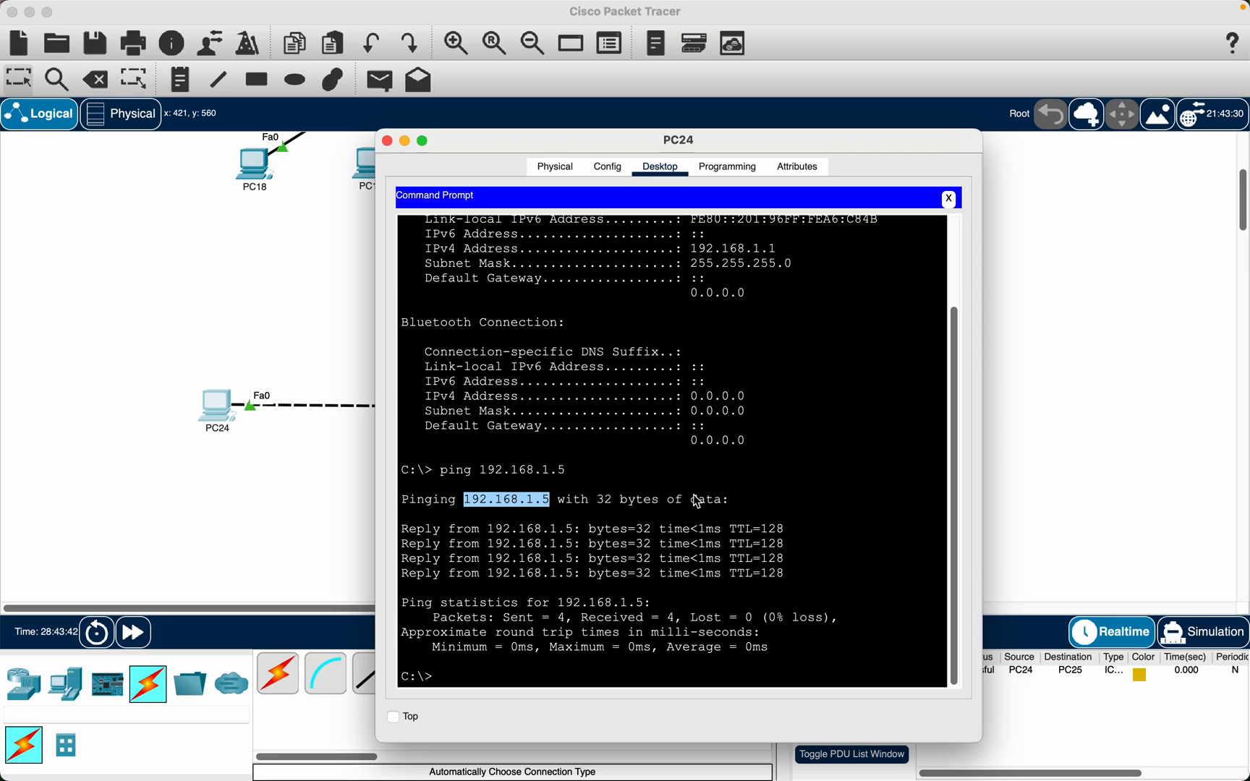
{"action": "double_click", "coordinate": [608, 501]}
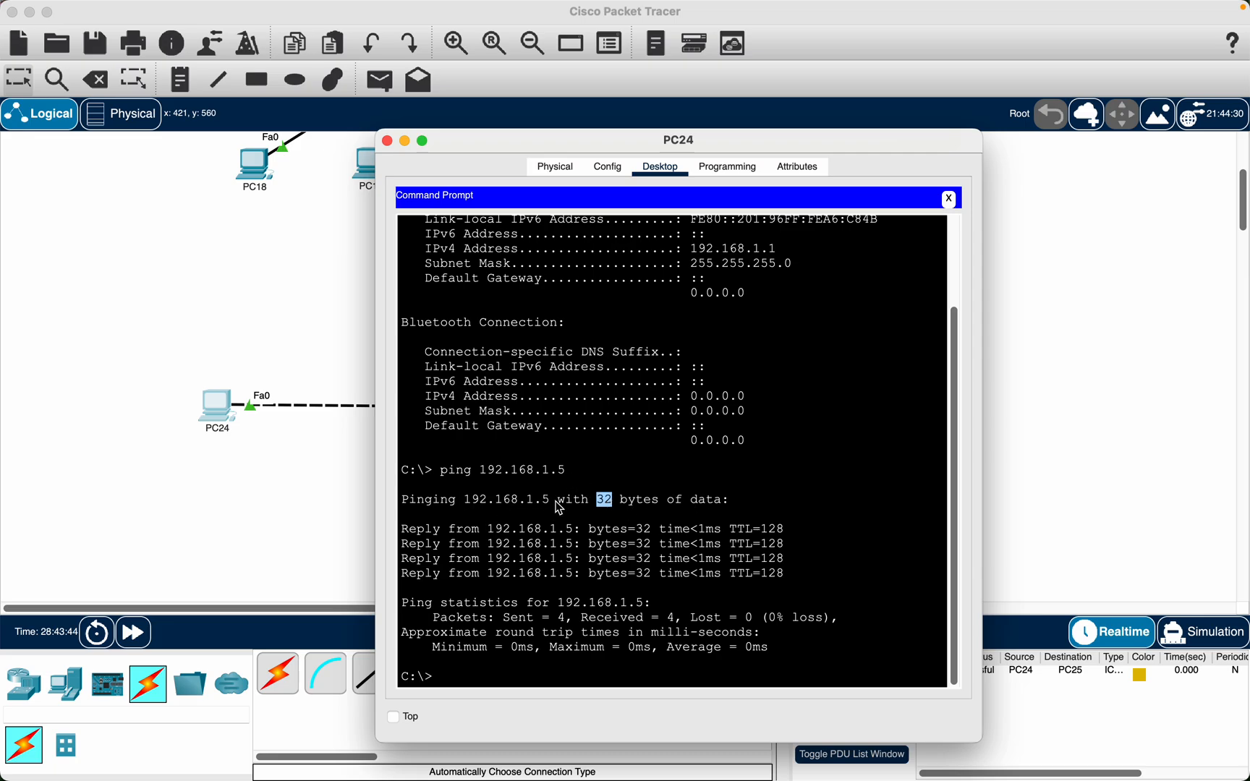
{"action": "left_click_drag", "start_coordinate": [552, 507], "coordinate": [459, 507]}
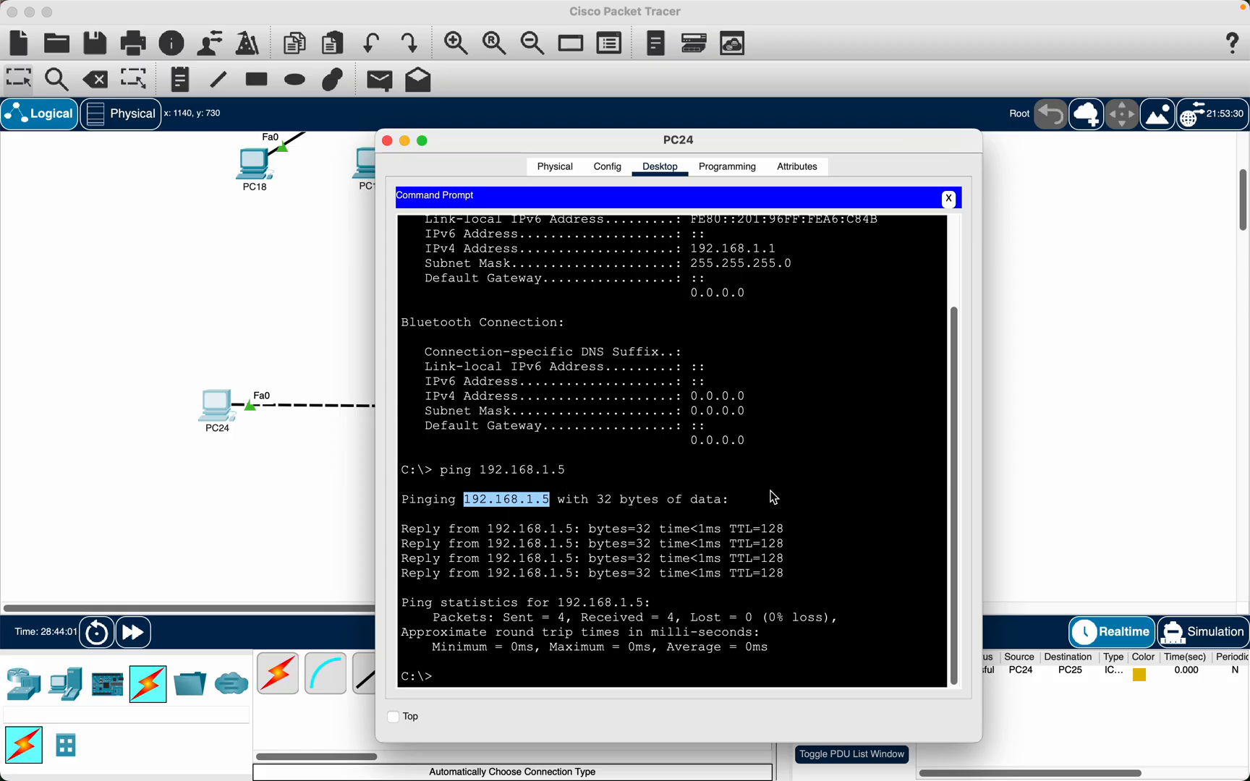
{"action": "double_click", "coordinate": [605, 500]}
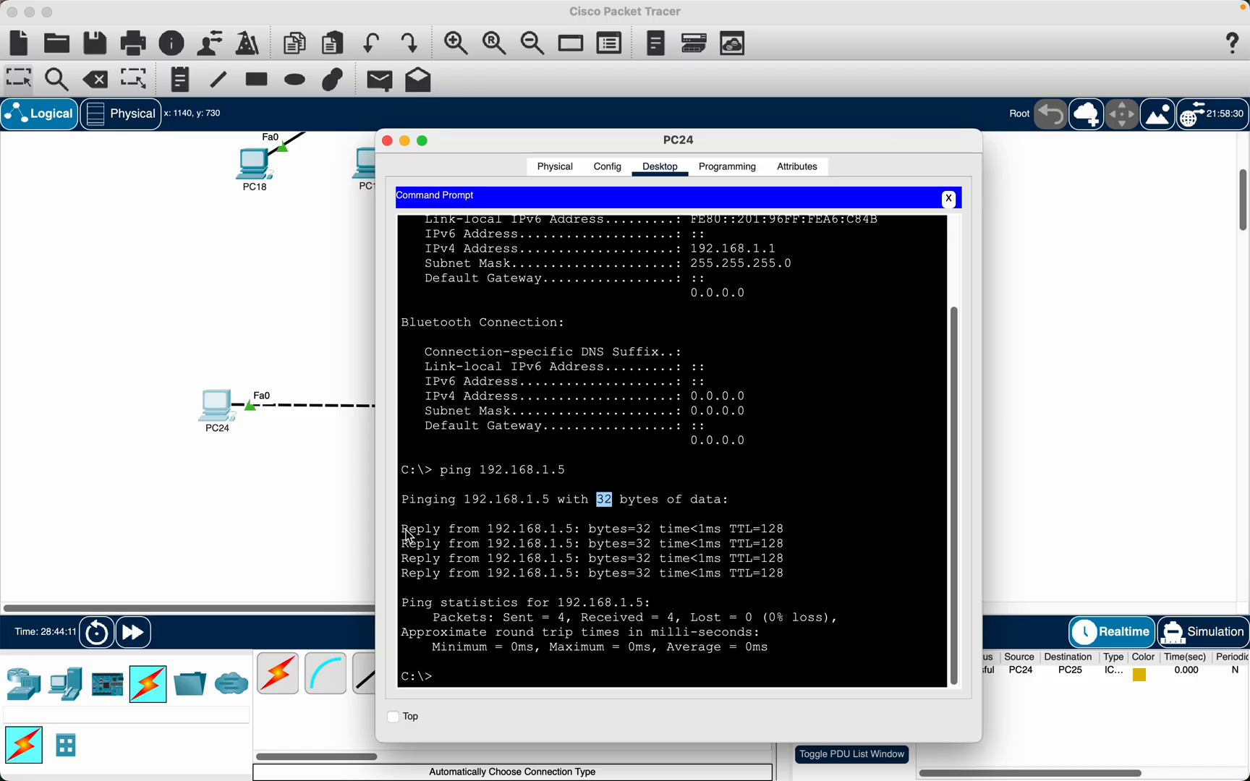
{"action": "left_click_drag", "start_coordinate": [402, 537], "coordinate": [705, 531]}
Move PC24's window aside, keep it on top, and narrow it to uncover PC25 in the workspace.
{"action": "left_click_drag", "start_coordinate": [781, 148], "coordinate": [1062, 103]}
{"action": "left_click", "coordinate": [678, 667]}
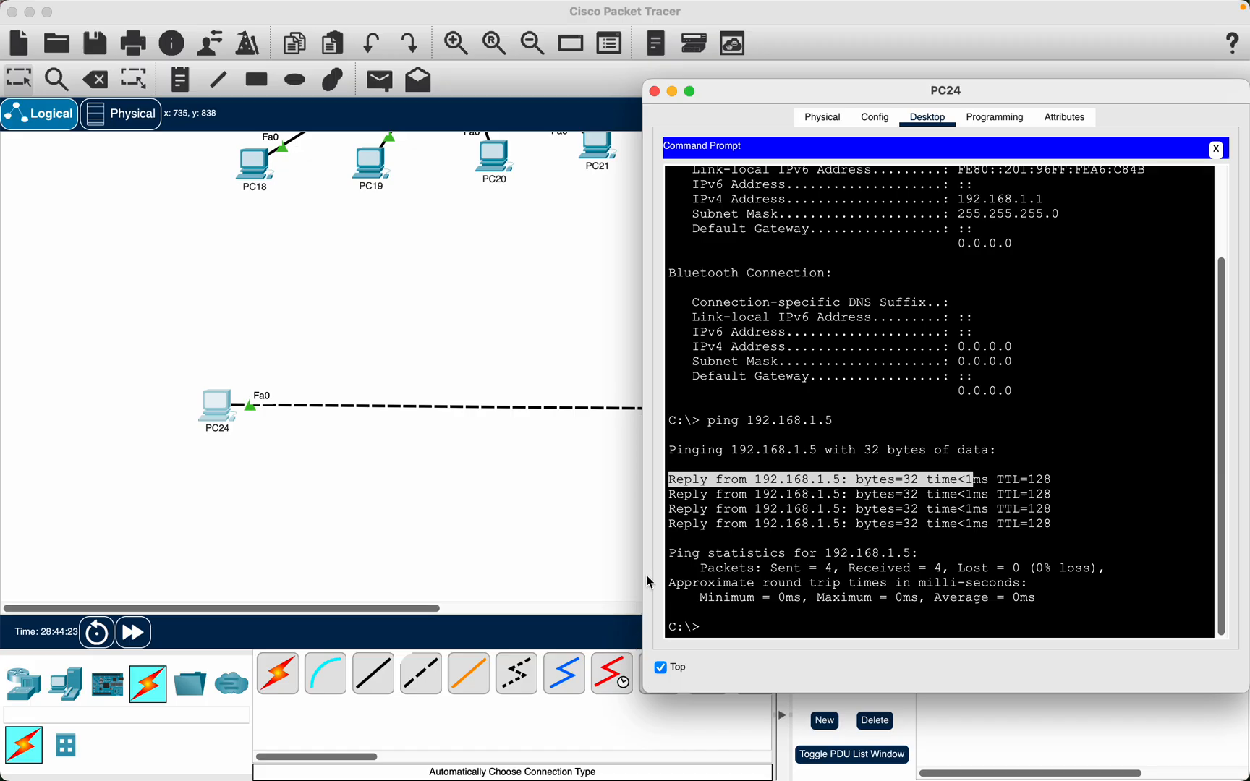
{"action": "left_click_drag", "start_coordinate": [641, 564], "coordinate": [726, 545]}
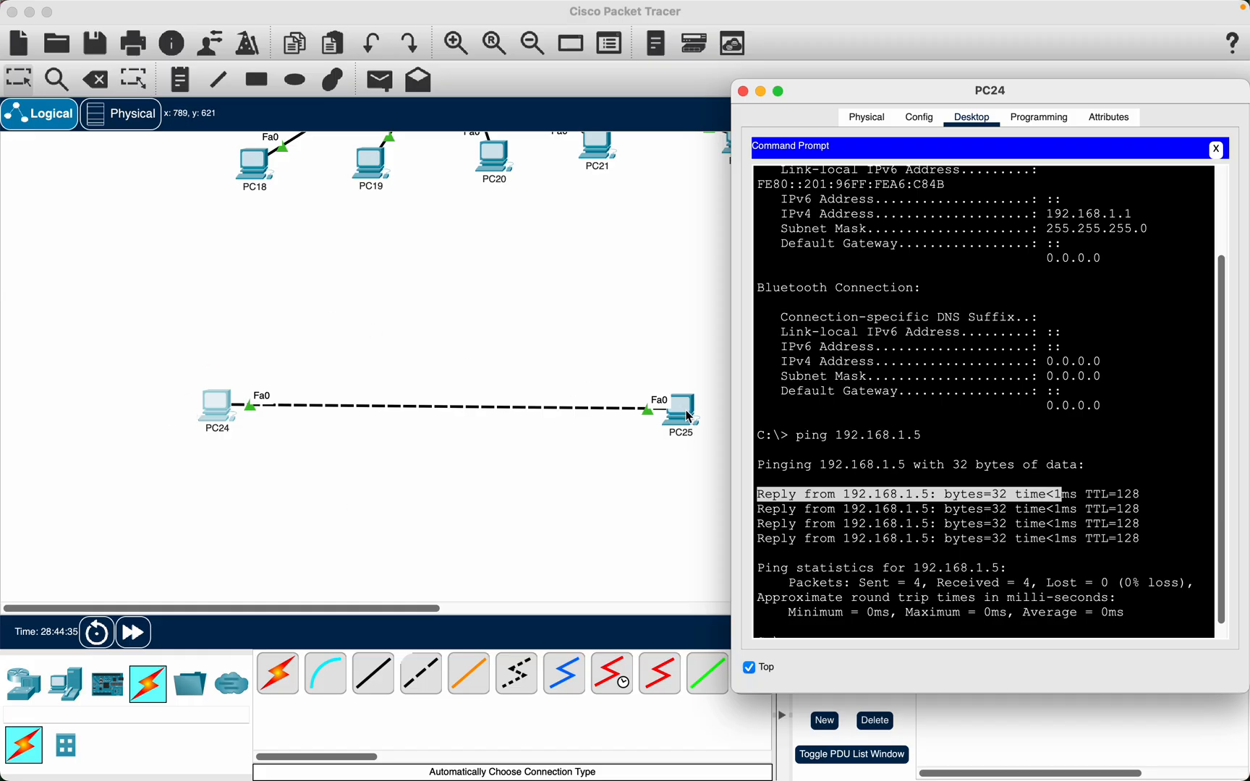
Review each of the reply lines from 192.168.1.5 in the ping output.
{"action": "left_click_drag", "start_coordinate": [1143, 494], "coordinate": [752, 503]}
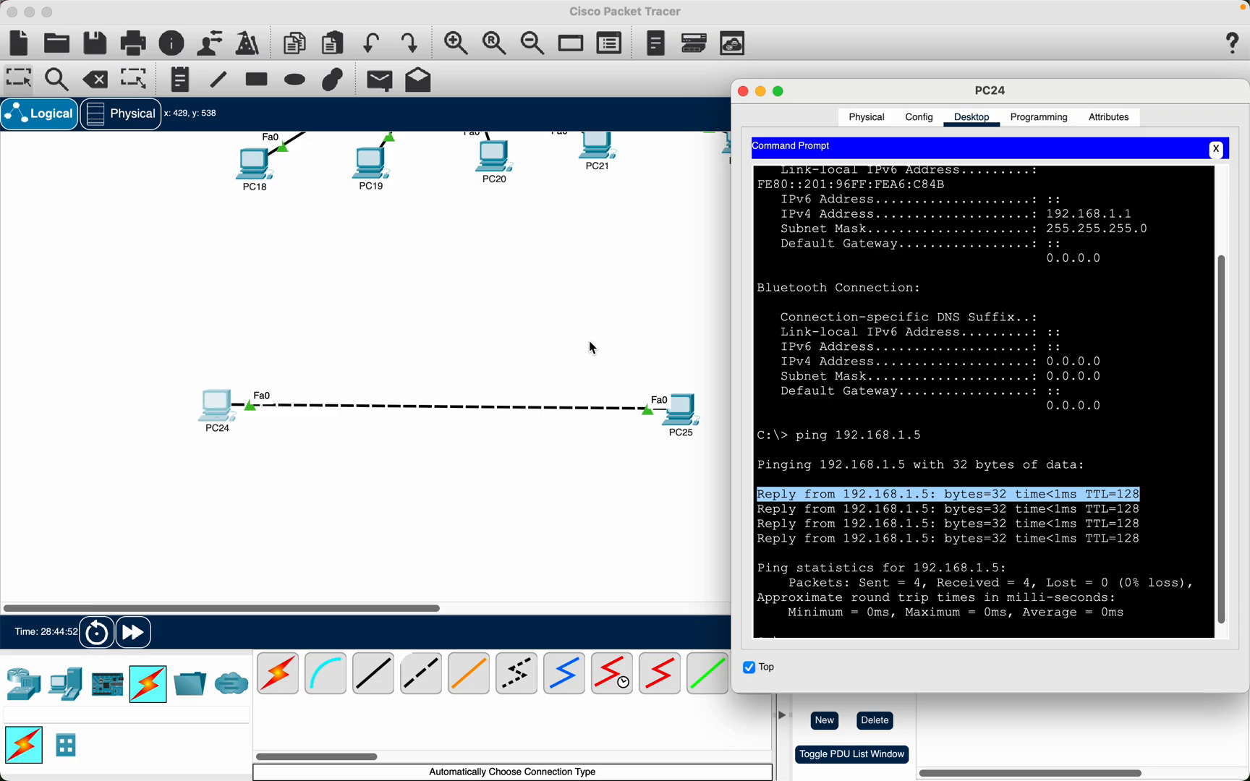
{"action": "left_click_drag", "start_coordinate": [931, 510], "coordinate": [944, 513]}
{"action": "triple_click", "coordinate": [944, 514]}
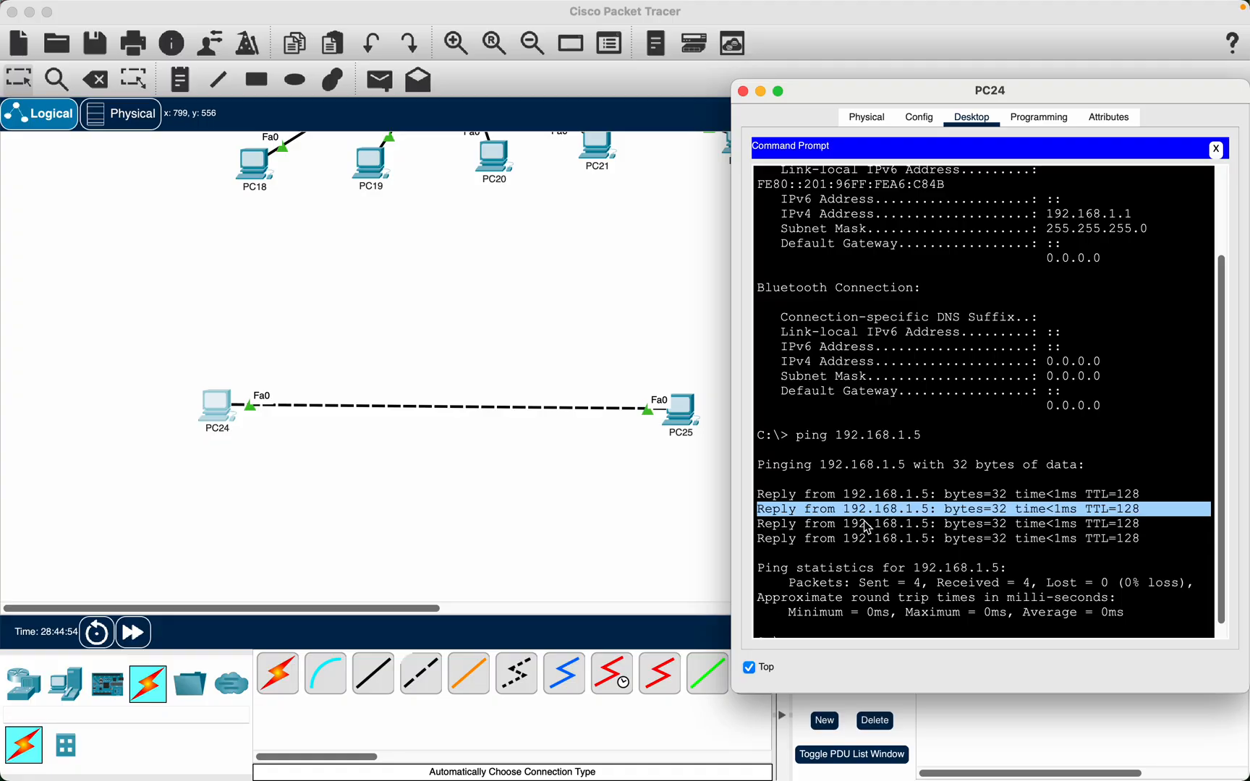
{"action": "triple_click", "coordinate": [862, 524]}
{"action": "triple_click", "coordinate": [879, 539]}
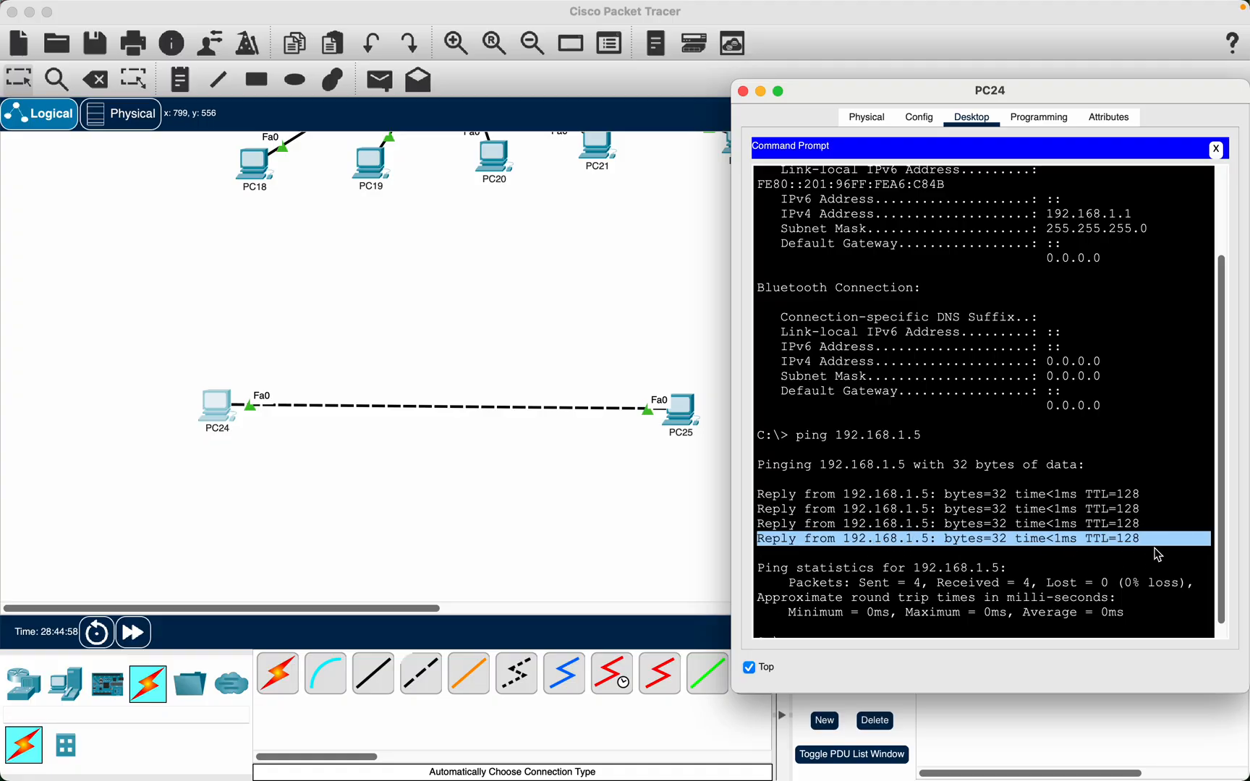
{"action": "left_click_drag", "start_coordinate": [1150, 544], "coordinate": [734, 498]}
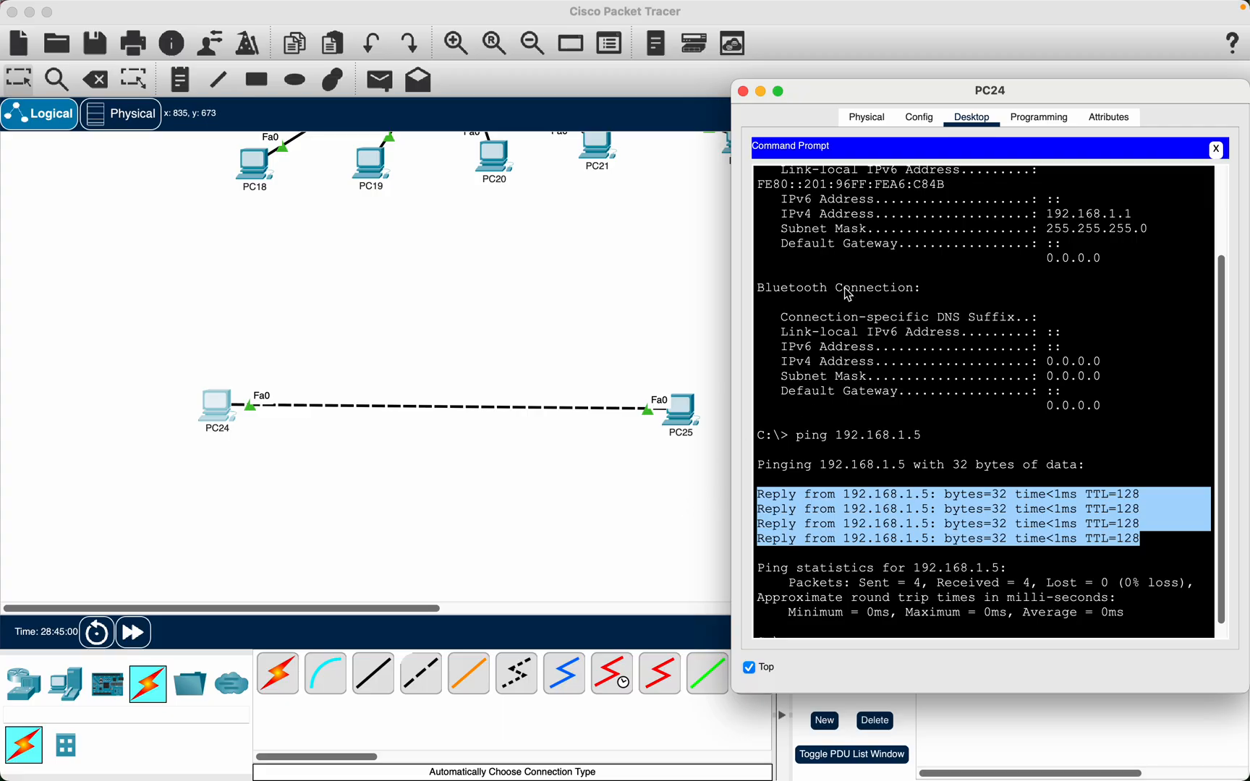
Examine the sent, received and lost packet statistics and round-trip times of the ping, and close PC24's window.
{"action": "left_click_drag", "start_coordinate": [941, 92], "coordinate": [854, 67]}
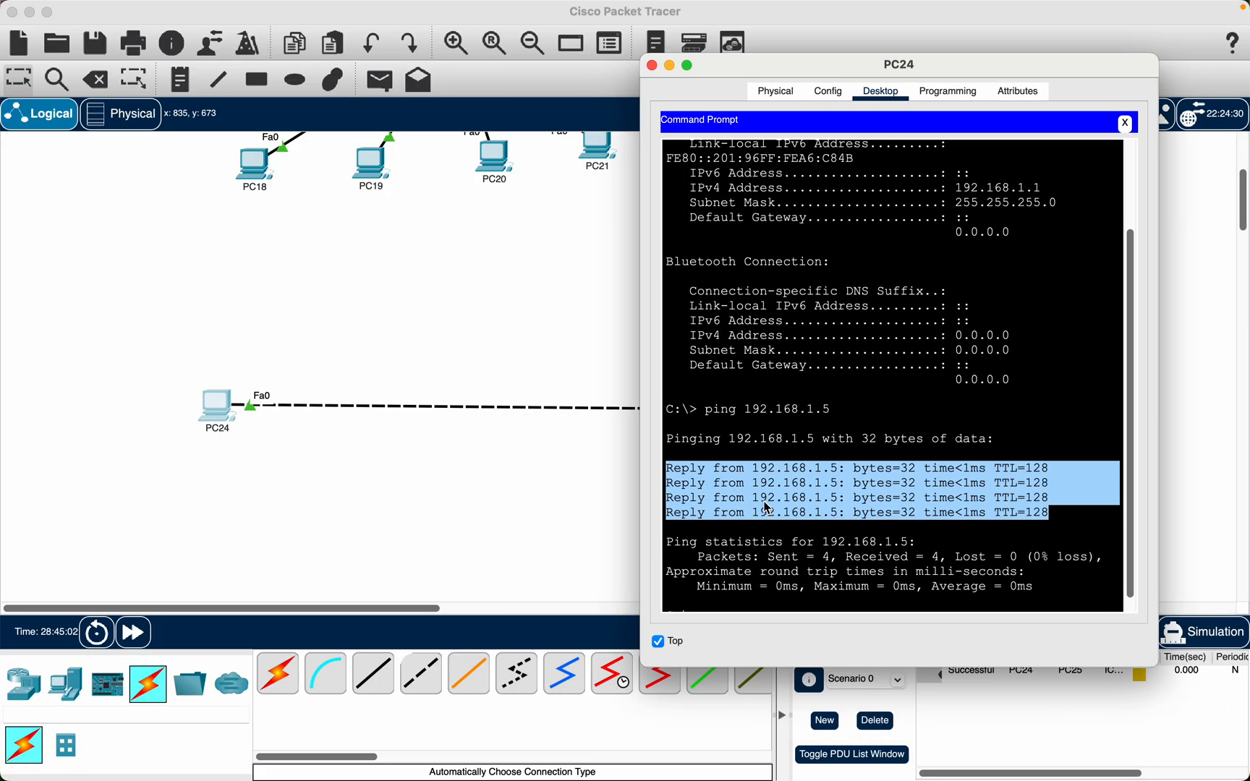
{"action": "scroll", "coordinate": [767, 507], "scroll_direction": "down", "scroll_amount": 1}
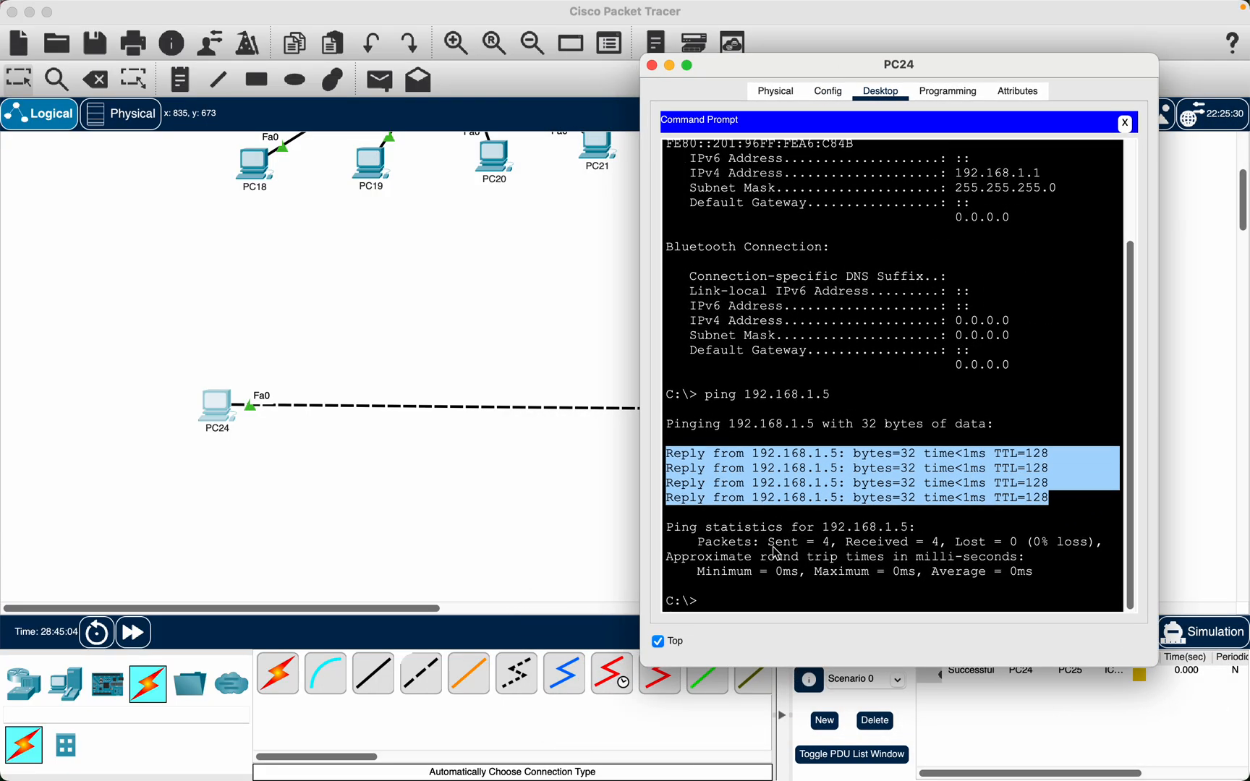
{"action": "left_click_drag", "start_coordinate": [766, 544], "coordinate": [919, 548]}
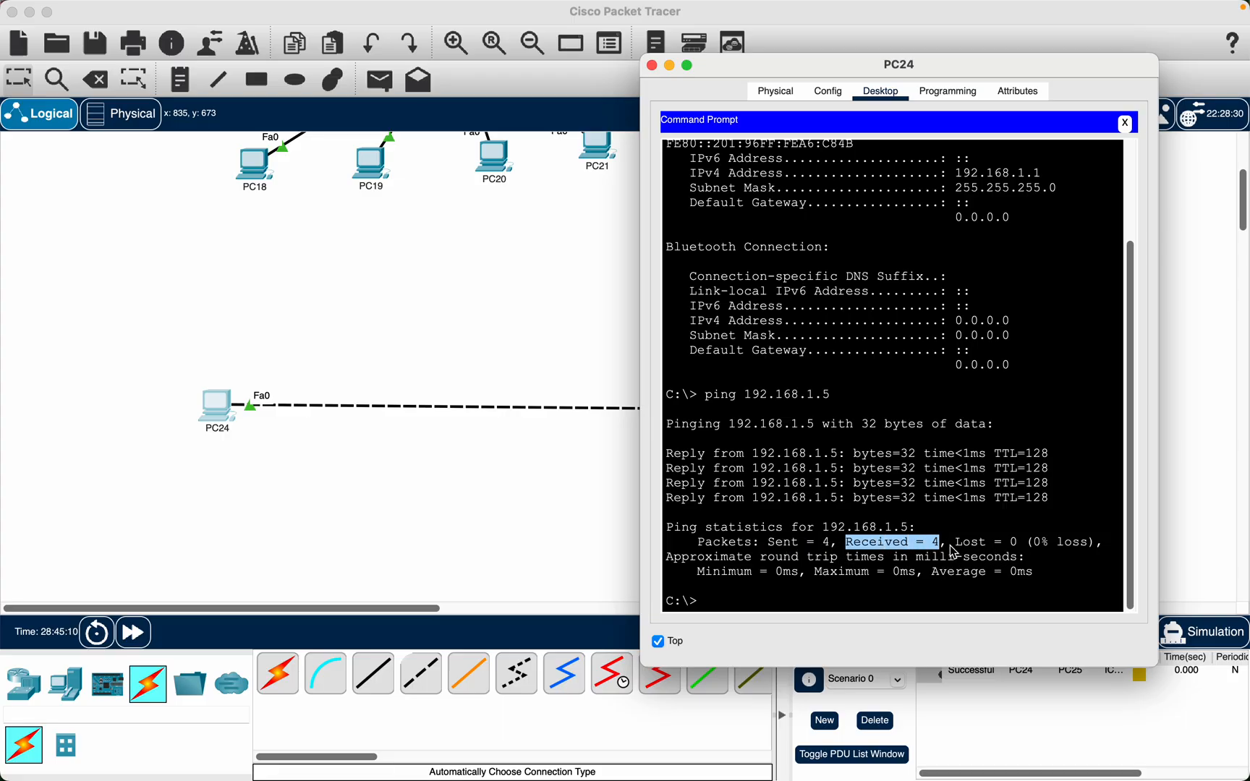
{"action": "left_click_drag", "start_coordinate": [948, 543], "coordinate": [1017, 542]}
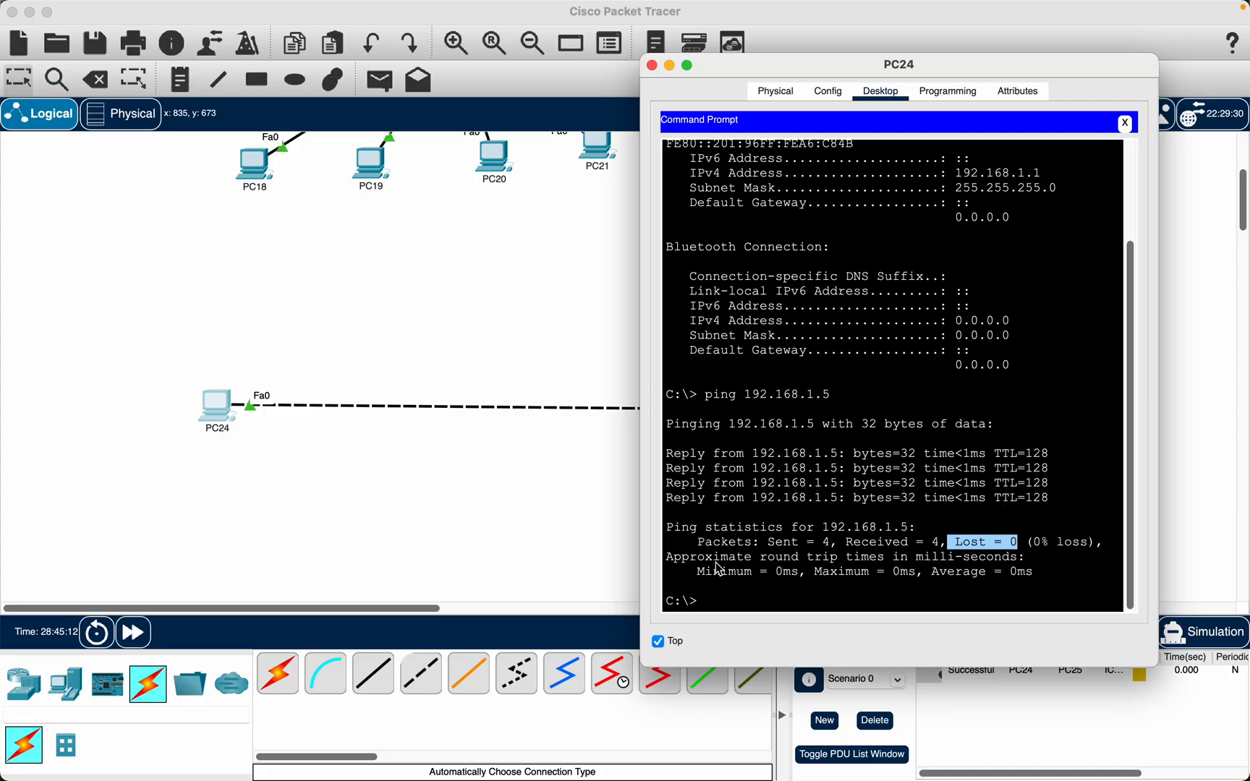
{"action": "mouse_move", "coordinate": [718, 564]}
{"action": "left_mouse_down"}
{"action": "mouse_move", "coordinate": [980, 565]}
{"action": "mouse_move", "coordinate": [709, 587]}
{"action": "left_mouse_up"}
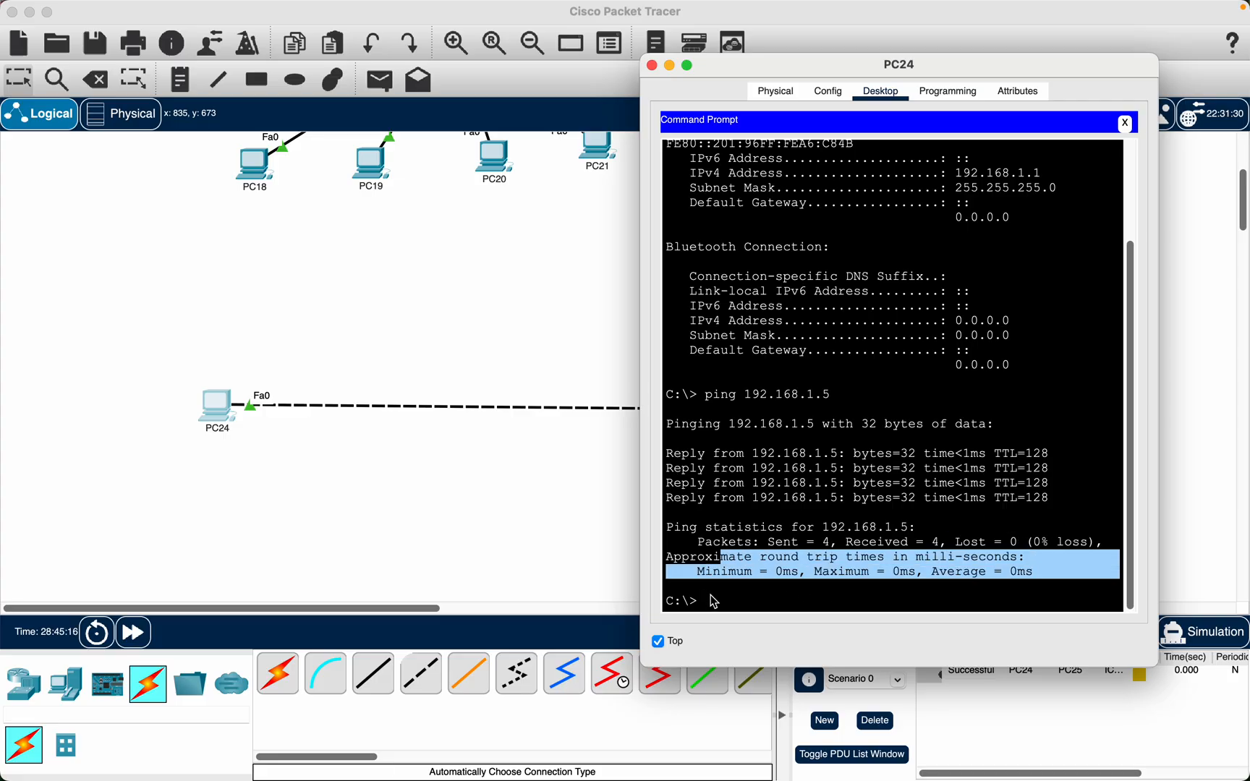
{"action": "left_click", "coordinate": [714, 602]}
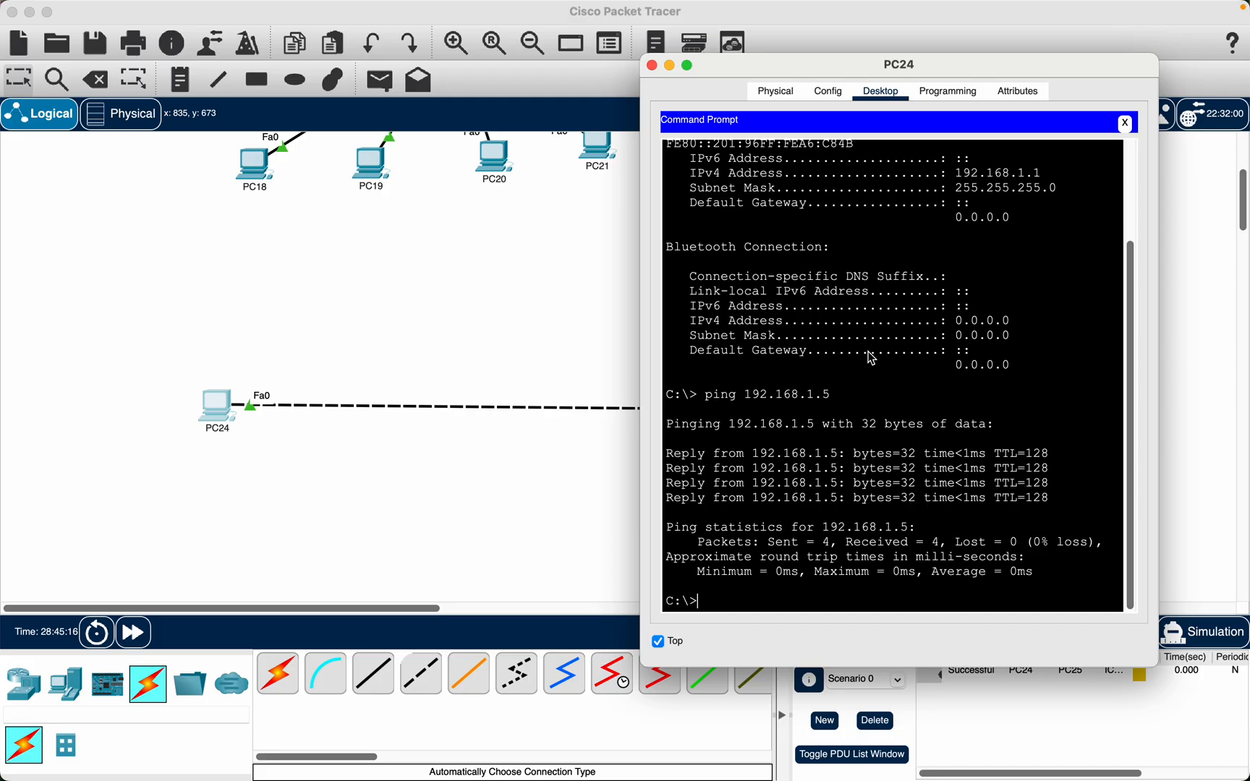
{"action": "left_click", "coordinate": [651, 66]}
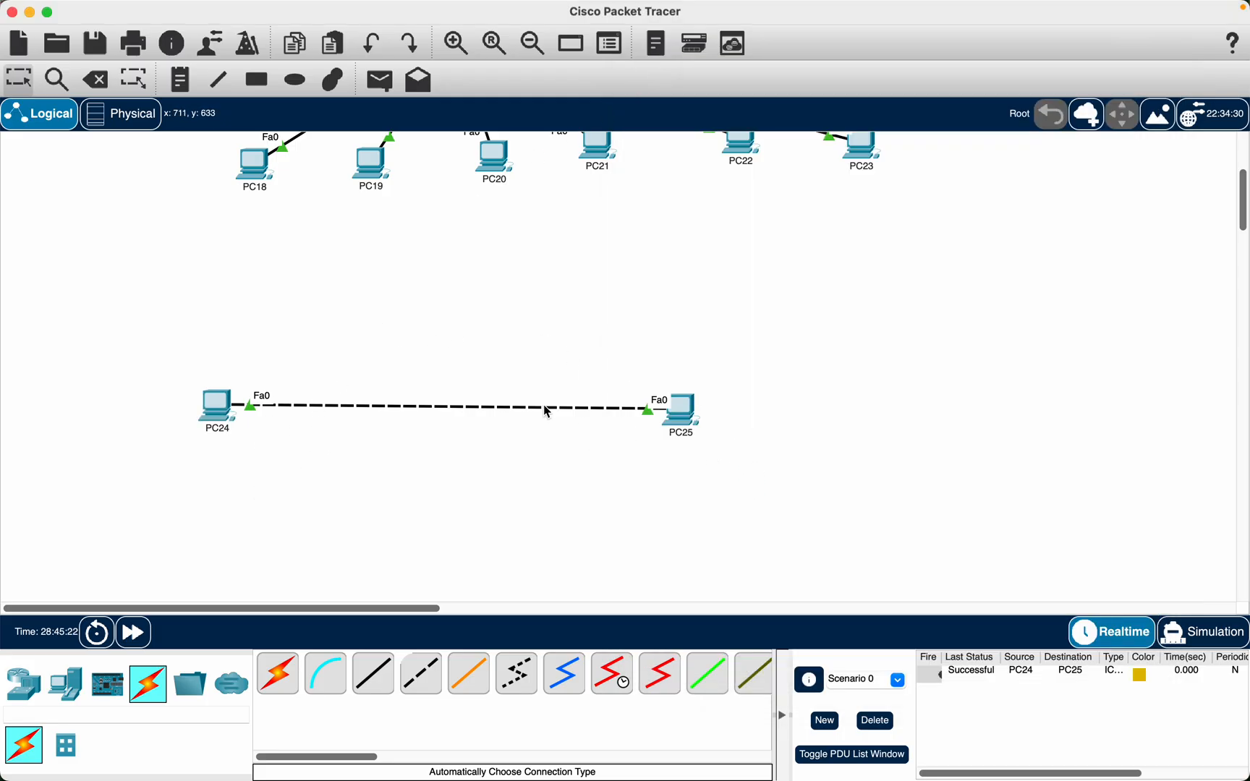
Move PC18 away from the other PCs, up and to the far left of Switch9 in the workspace.
{"action": "scroll", "coordinate": [390, 406], "scroll_direction": "up", "scroll_amount": 5}
{"action": "scroll", "coordinate": [390, 405], "scroll_direction": "down", "scroll_amount": 5}
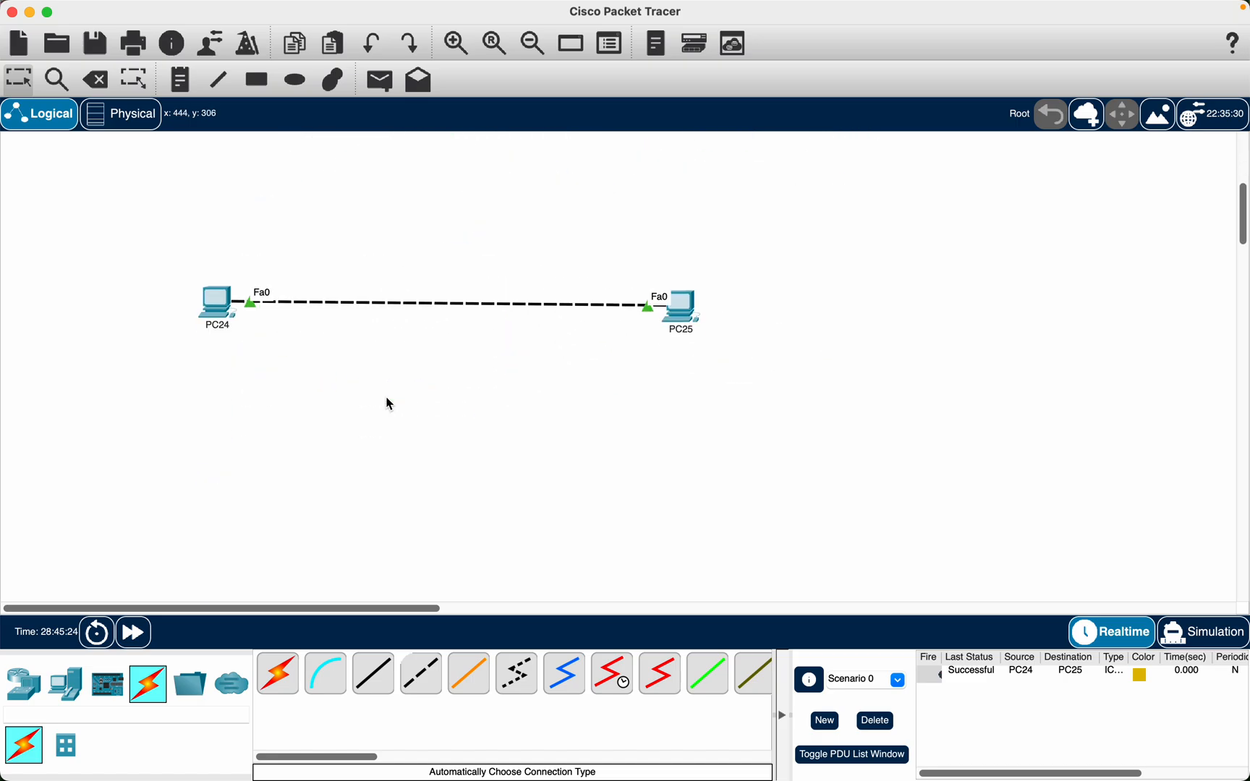
{"action": "scroll", "coordinate": [390, 405], "scroll_direction": "up", "scroll_amount": 4}
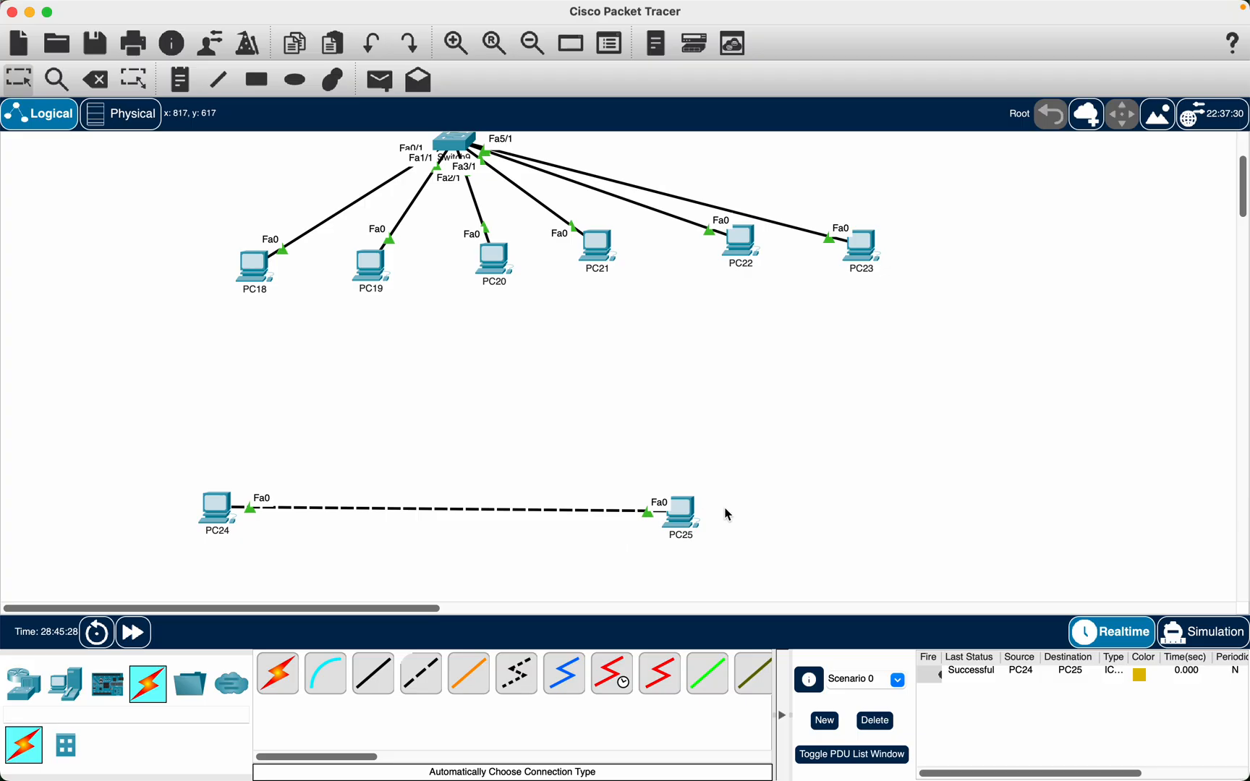
{"action": "scroll", "coordinate": [501, 270], "scroll_direction": "up", "scroll_amount": 2}
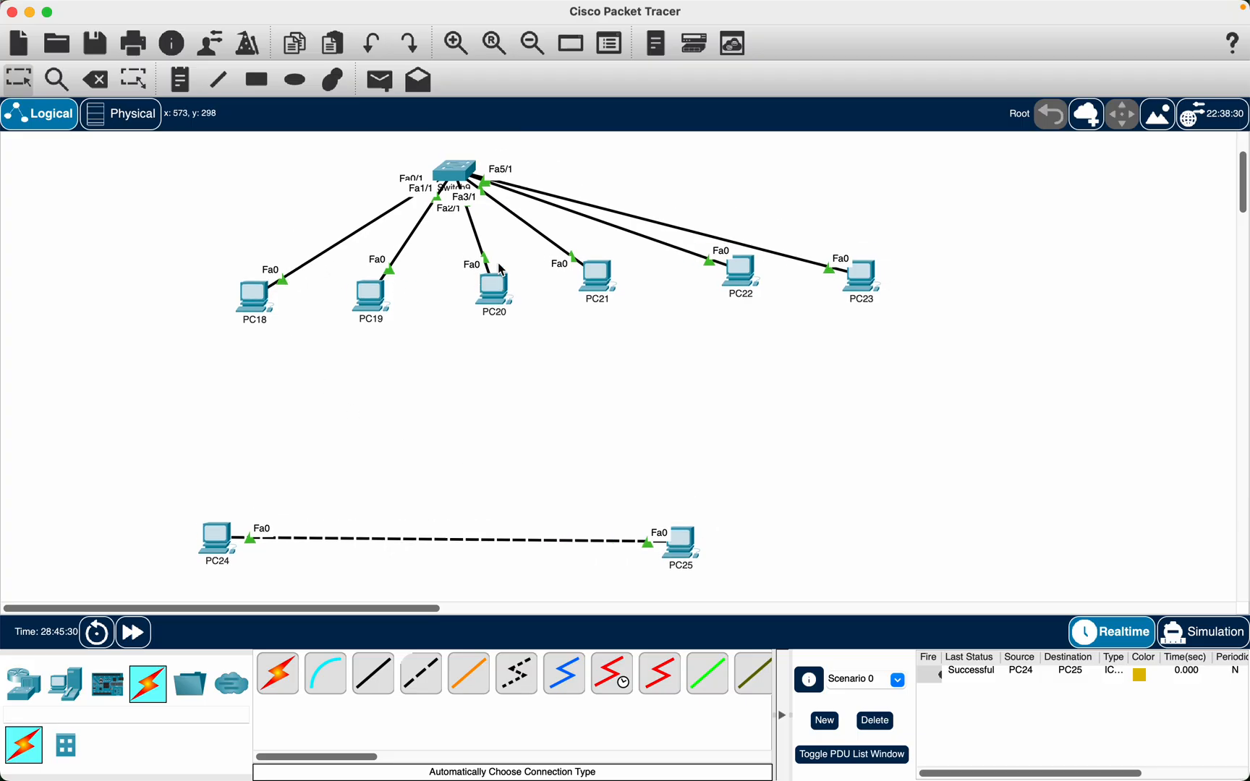
{"action": "scroll", "coordinate": [502, 270], "scroll_direction": "up", "scroll_amount": 1}
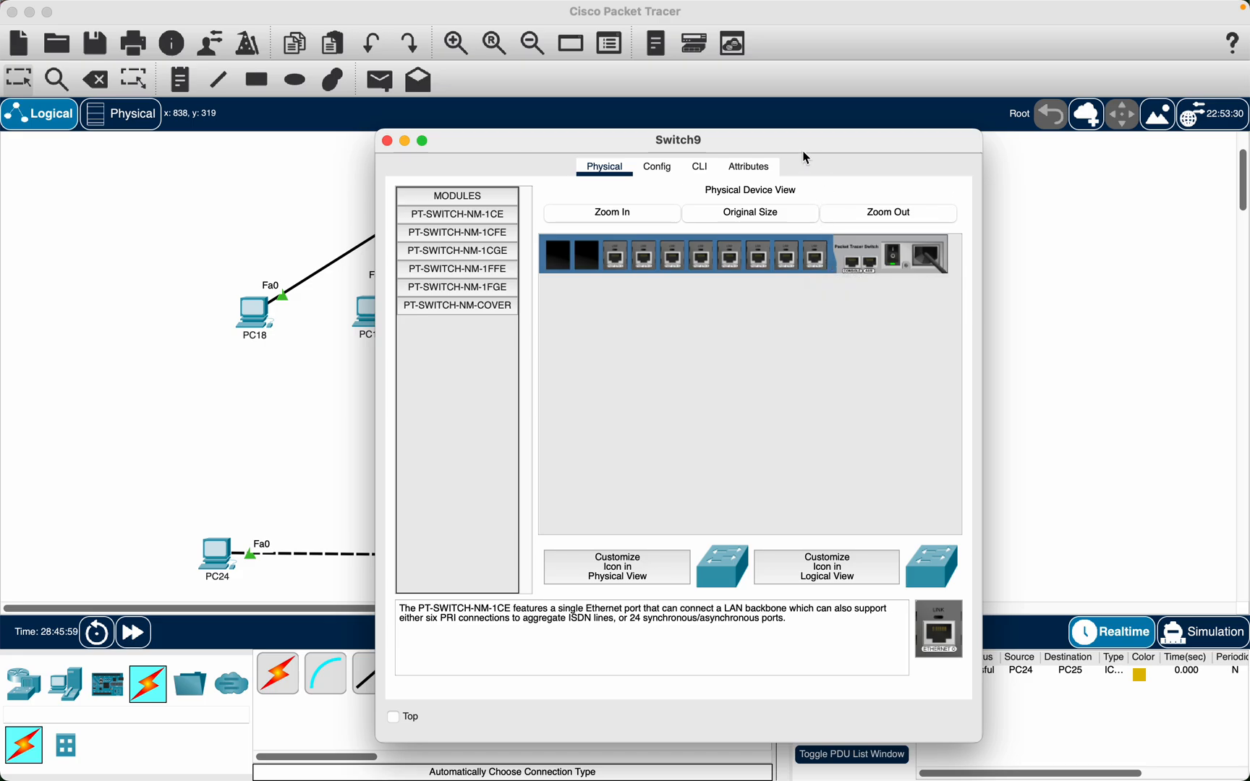
{"action": "left_click_drag", "start_coordinate": [807, 143], "coordinate": [957, 238]}
{"action": "left_click", "coordinate": [246, 316]}
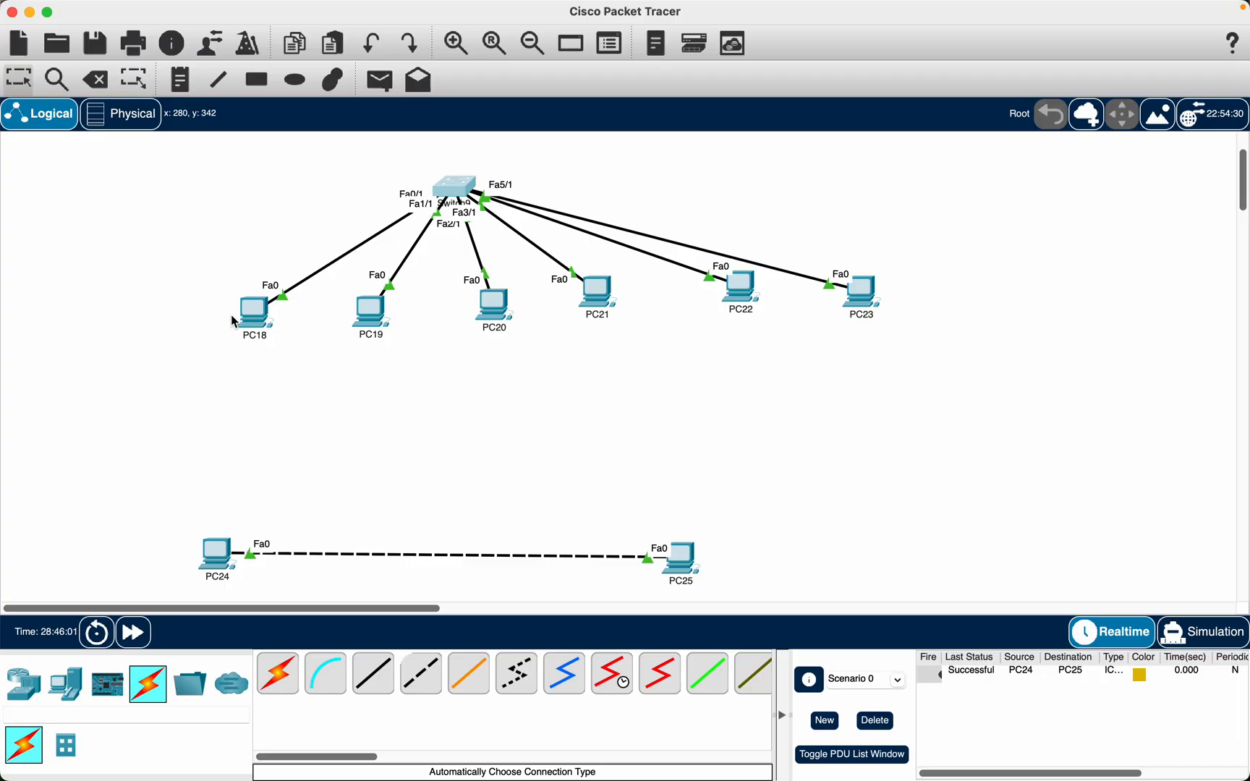
{"action": "left_click_drag", "start_coordinate": [246, 316], "coordinate": [101, 227]}
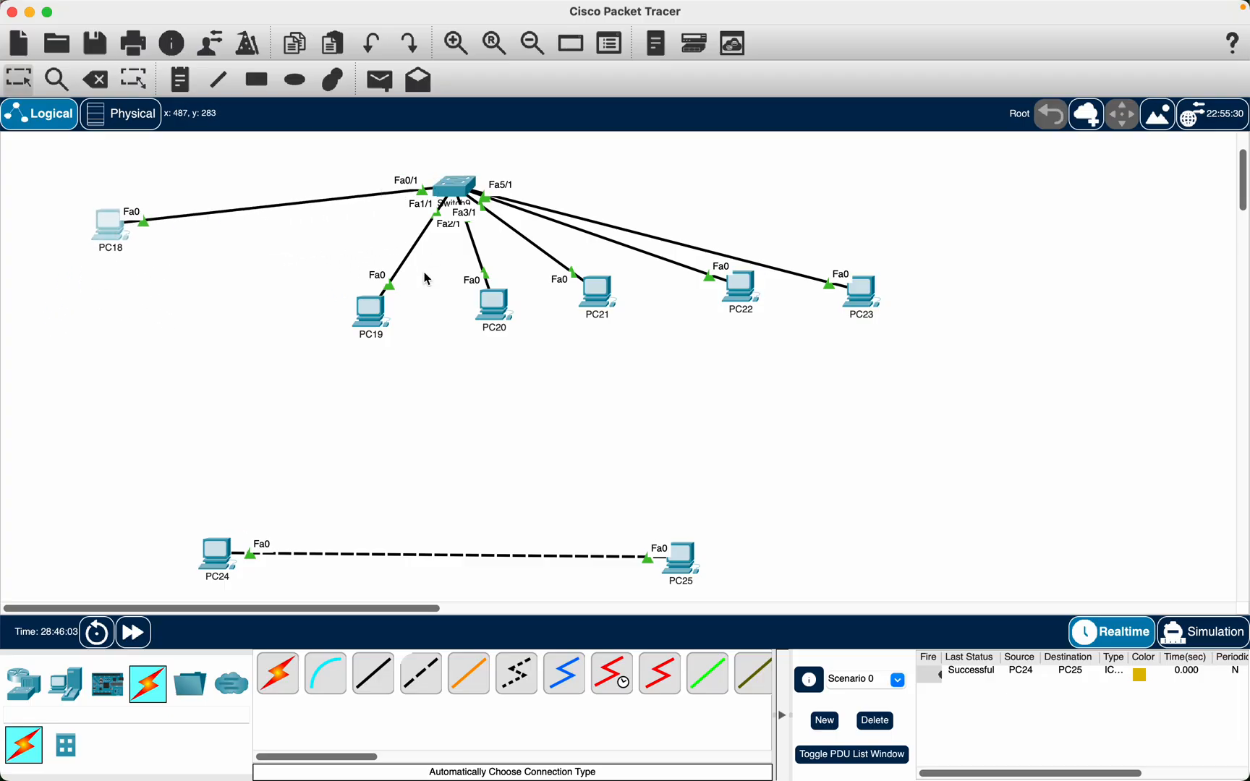
Spread PC19 to PC23 away from each other around Switch9, with PC19 to PC22 below it and PC23 far to its right.
{"action": "left_click_drag", "start_coordinate": [373, 314], "coordinate": [248, 363]}
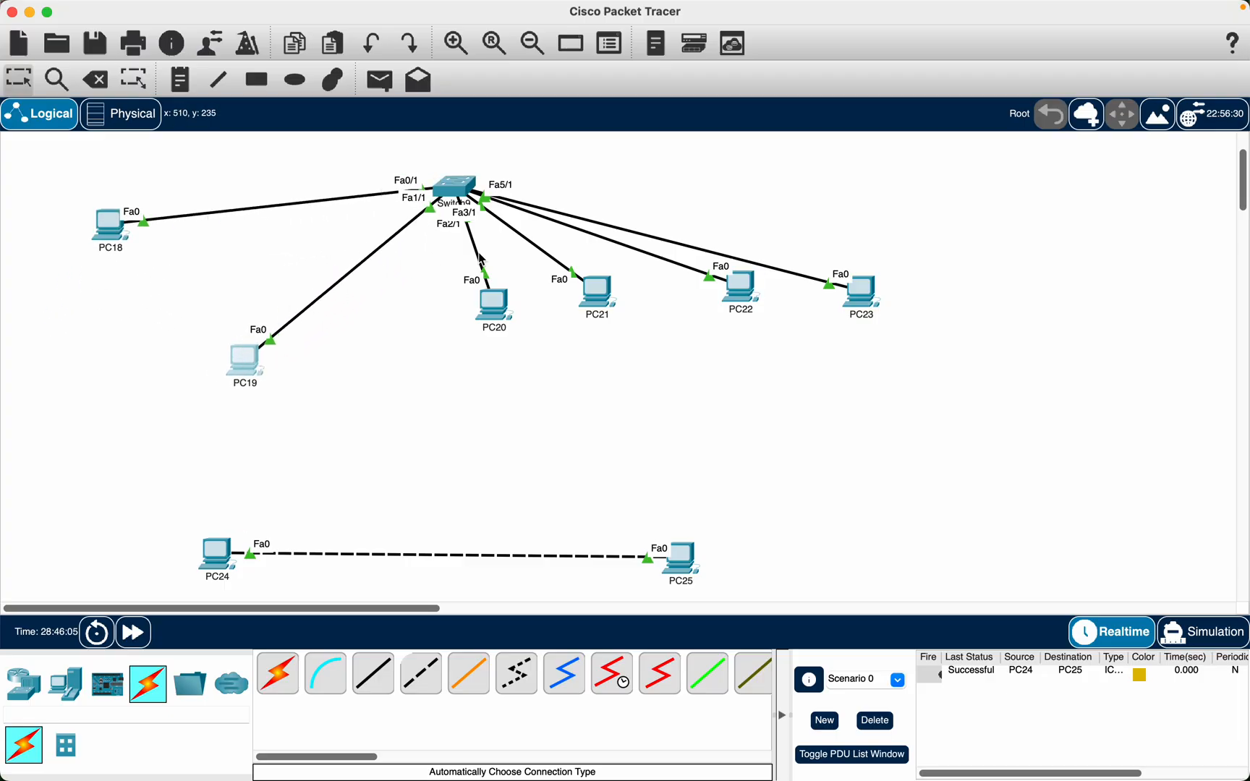
{"action": "left_click_drag", "start_coordinate": [501, 304], "coordinate": [341, 424]}
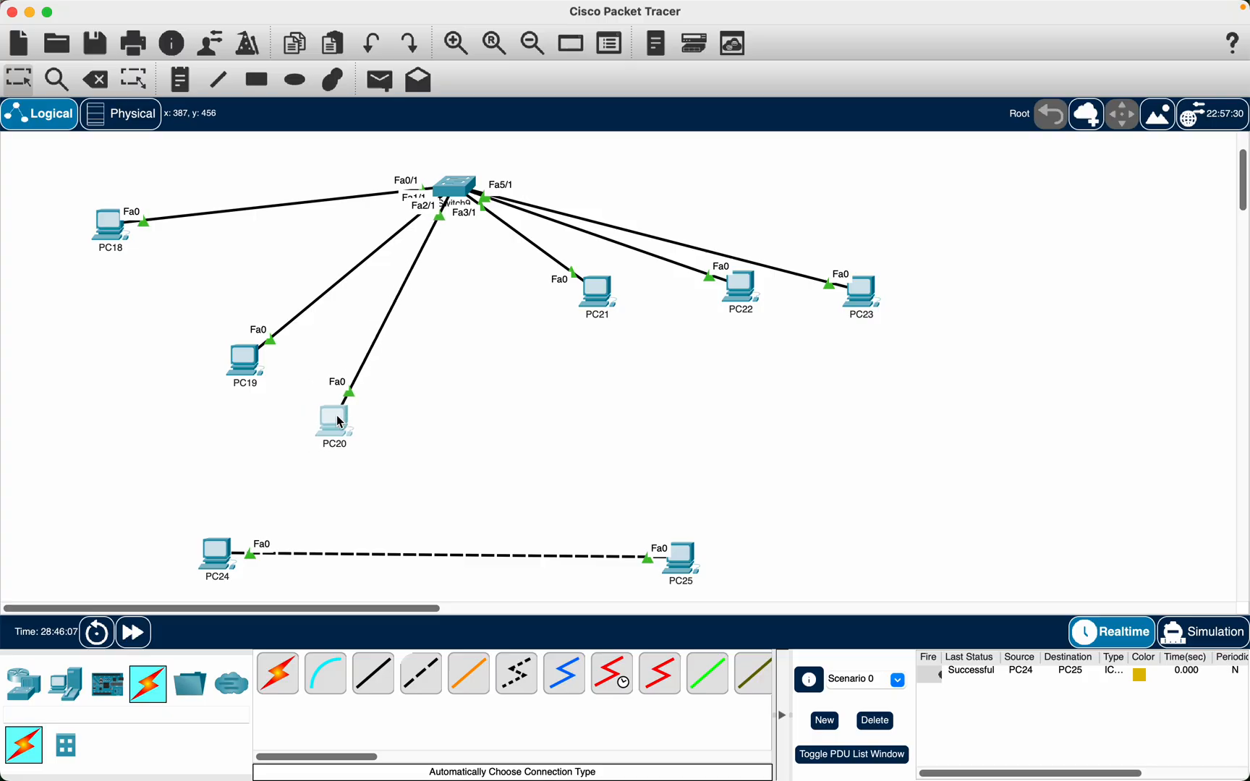
{"action": "left_click_drag", "start_coordinate": [594, 286], "coordinate": [566, 413]}
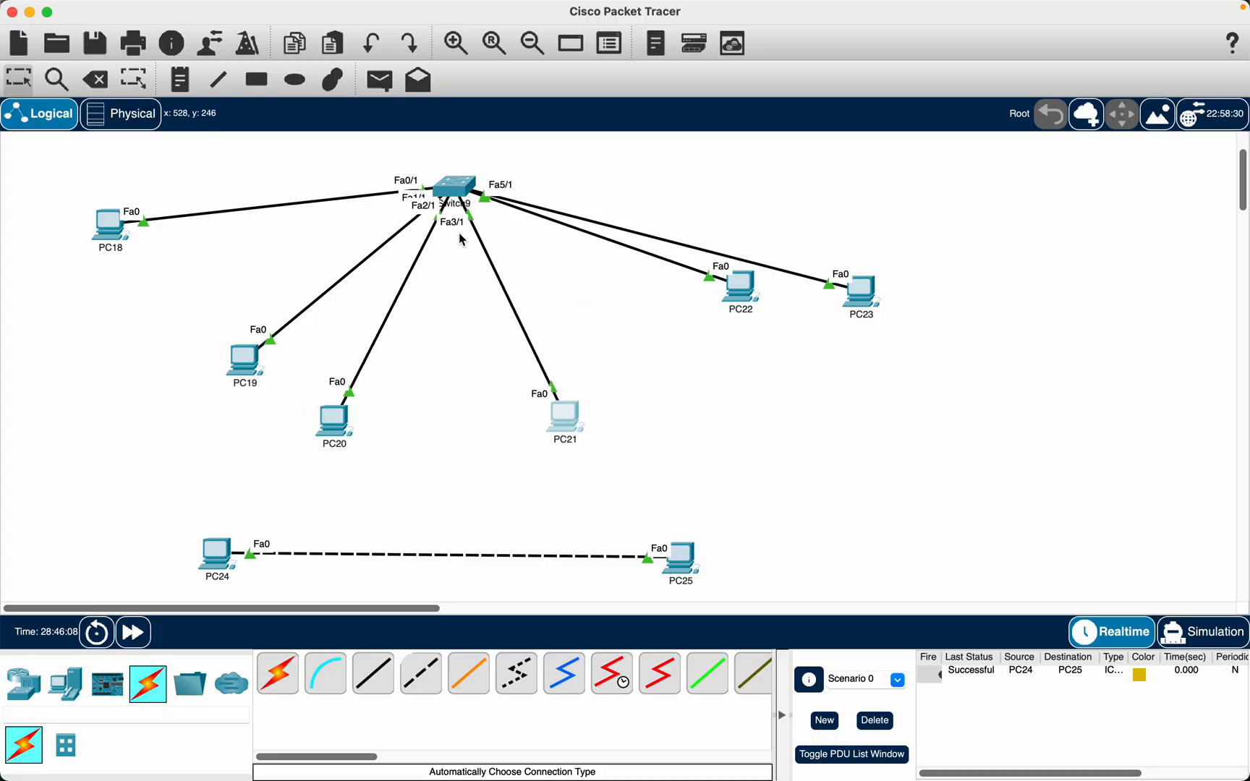
{"action": "left_click_drag", "start_coordinate": [726, 290], "coordinate": [709, 426]}
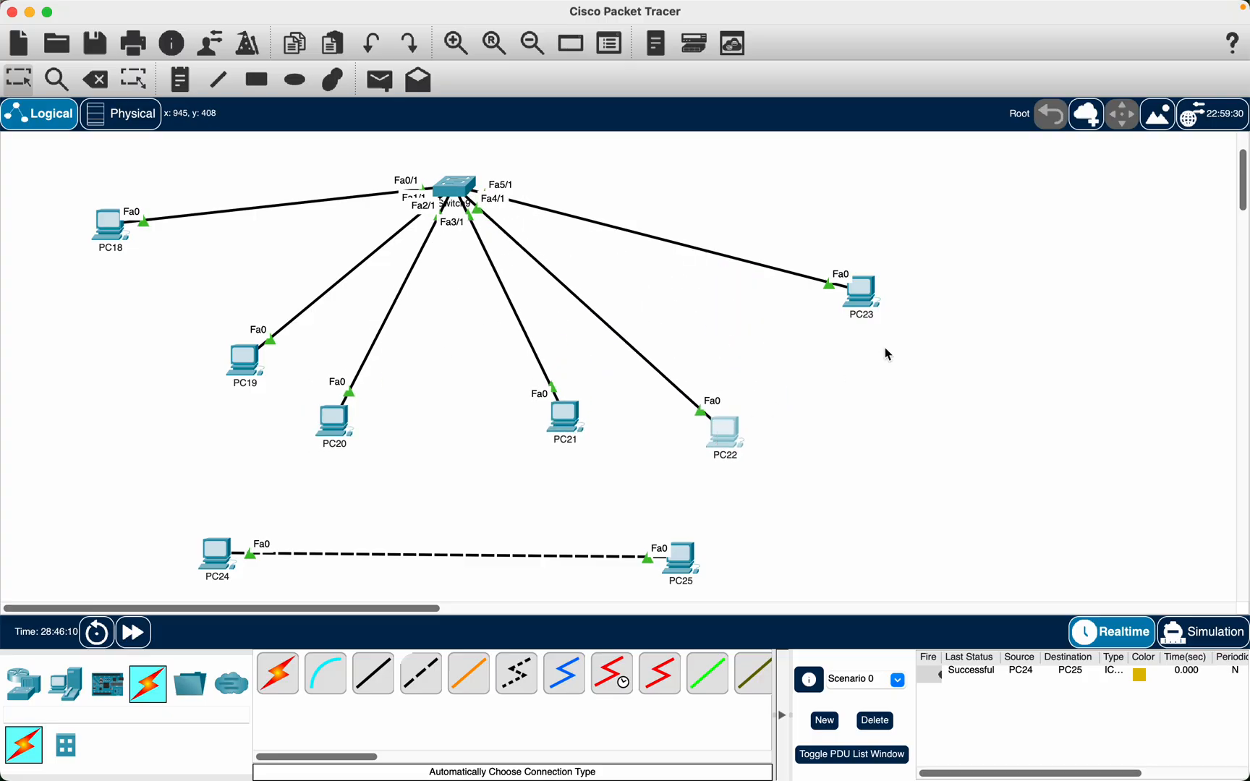
{"action": "left_click_drag", "start_coordinate": [859, 309], "coordinate": [967, 212]}
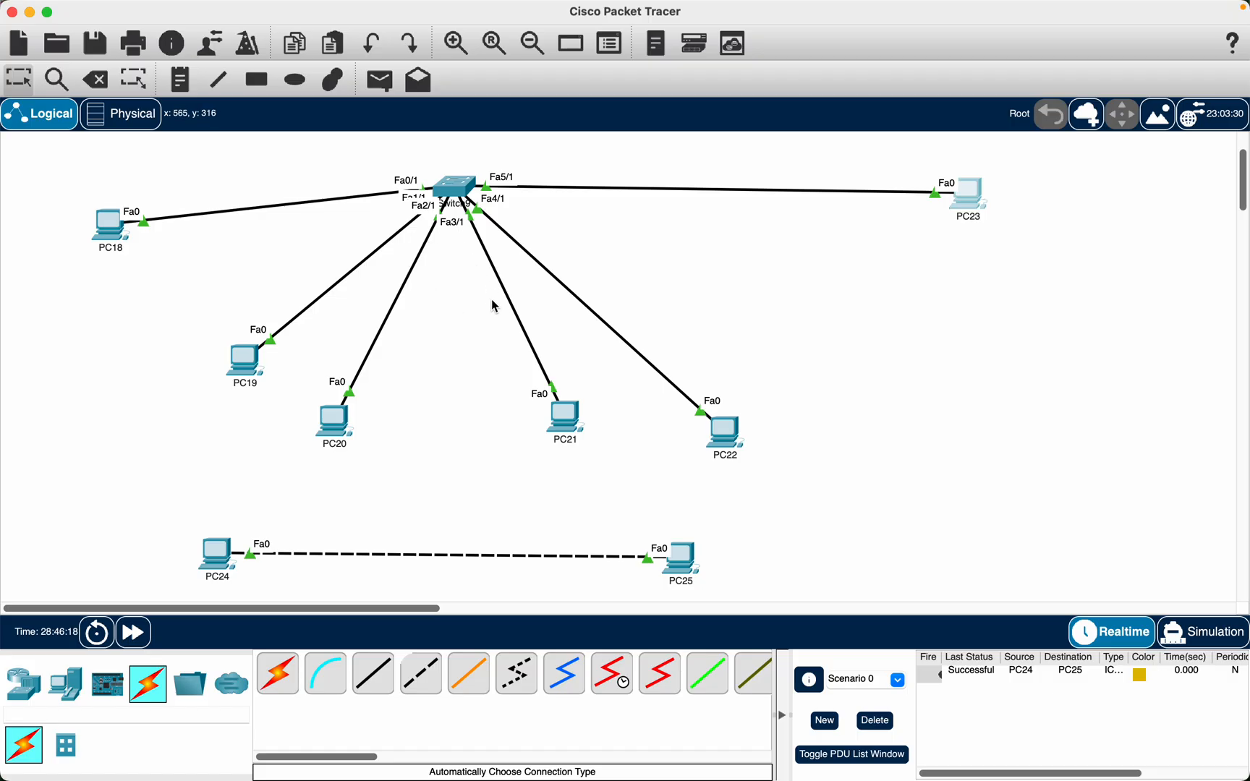
{"action": "left_click_drag", "start_coordinate": [566, 431], "coordinate": [568, 470]}
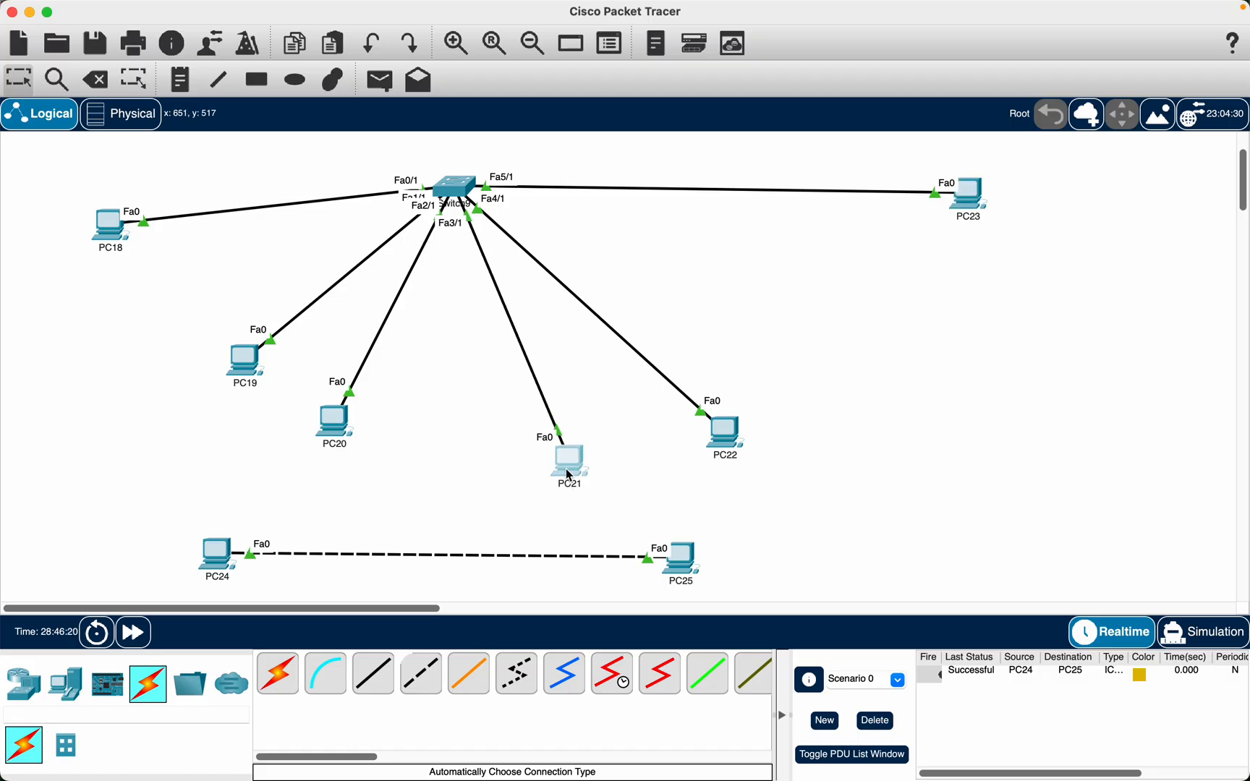
{"action": "left_click_drag", "start_coordinate": [321, 424], "coordinate": [319, 458]}
{"action": "left_click_drag", "start_coordinate": [249, 364], "coordinate": [238, 373]}
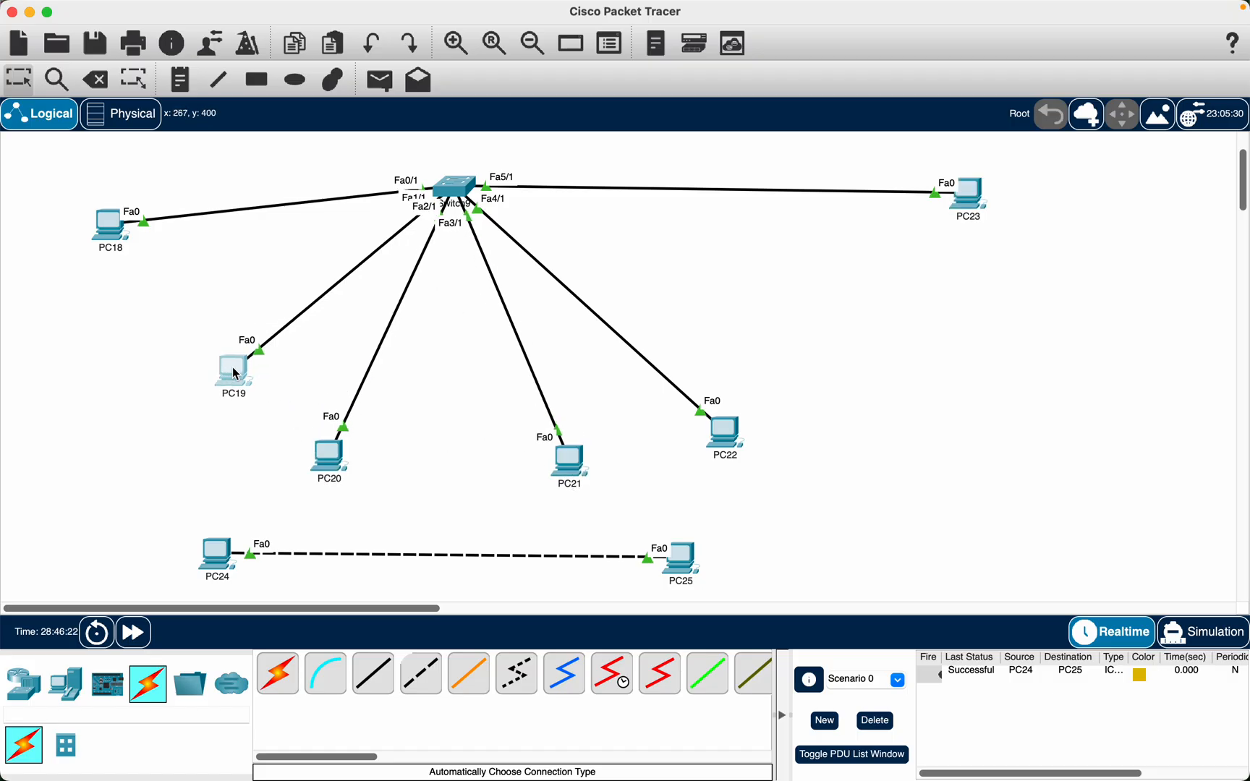
Open the preferences, examine the option that always shows port labels in the logical workspace, and close them.
{"action": "scroll", "coordinate": [463, 354], "scroll_direction": "up", "scroll_amount": 3}
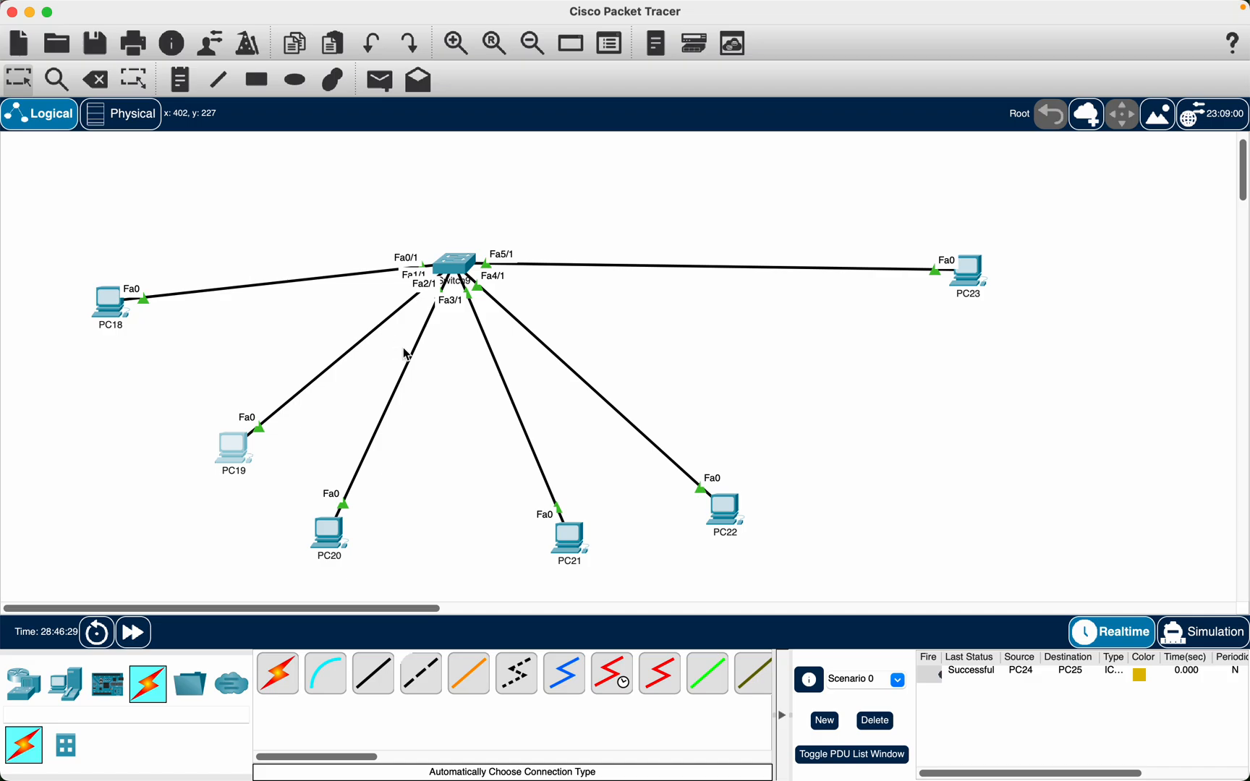
{"action": "key", "text": "super+comma"}
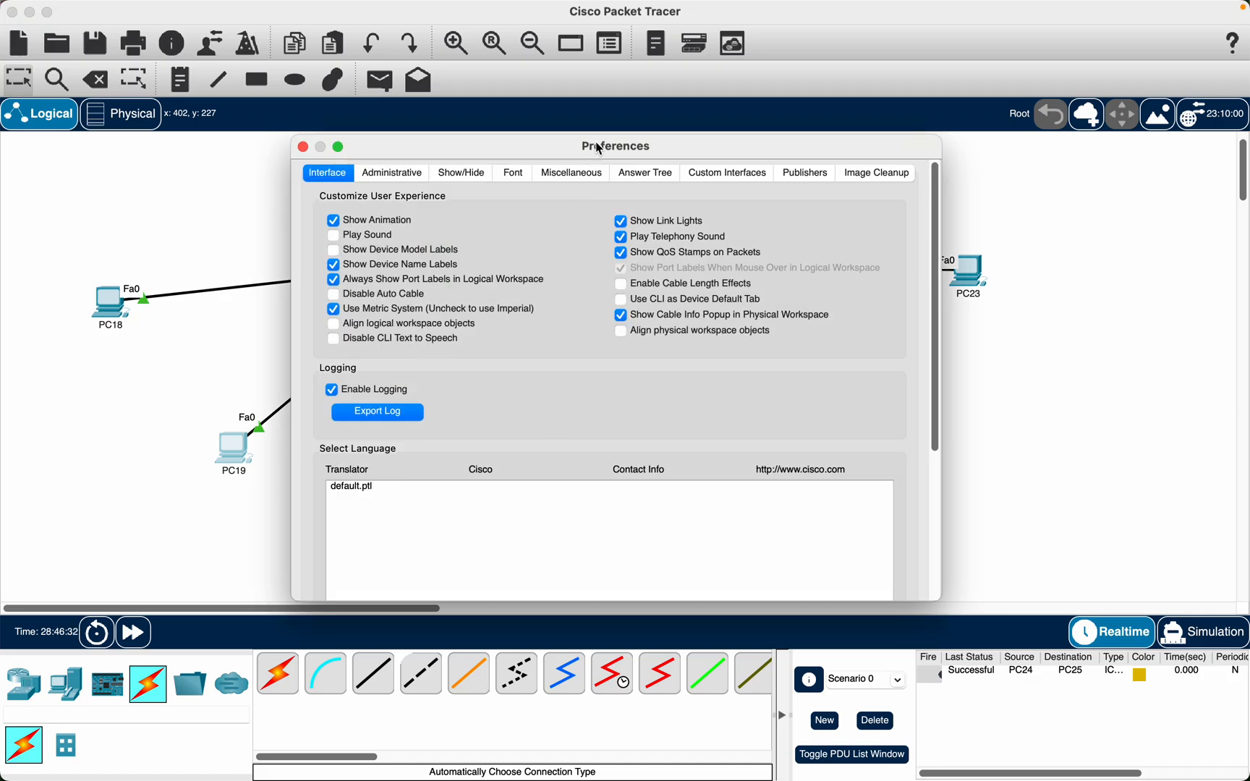
{"action": "left_click_drag", "start_coordinate": [597, 147], "coordinate": [611, 98]}
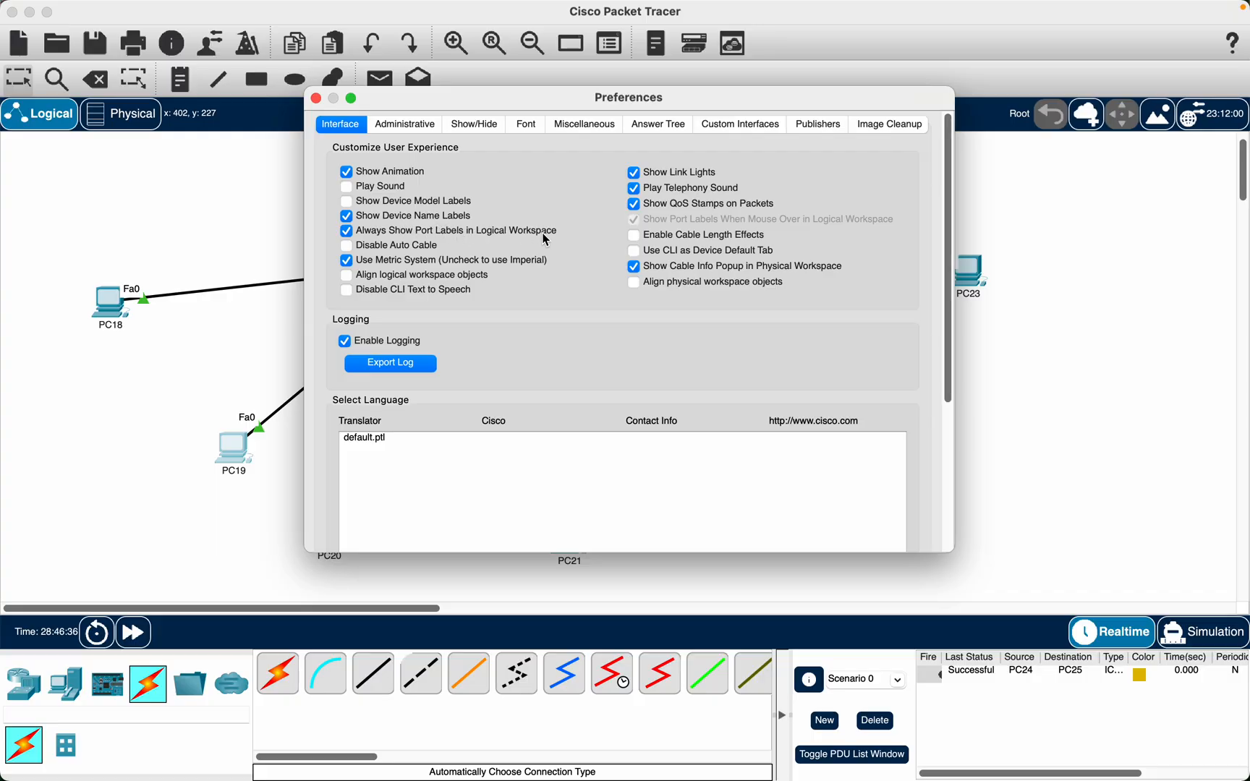
{"action": "left_click", "coordinate": [317, 98]}
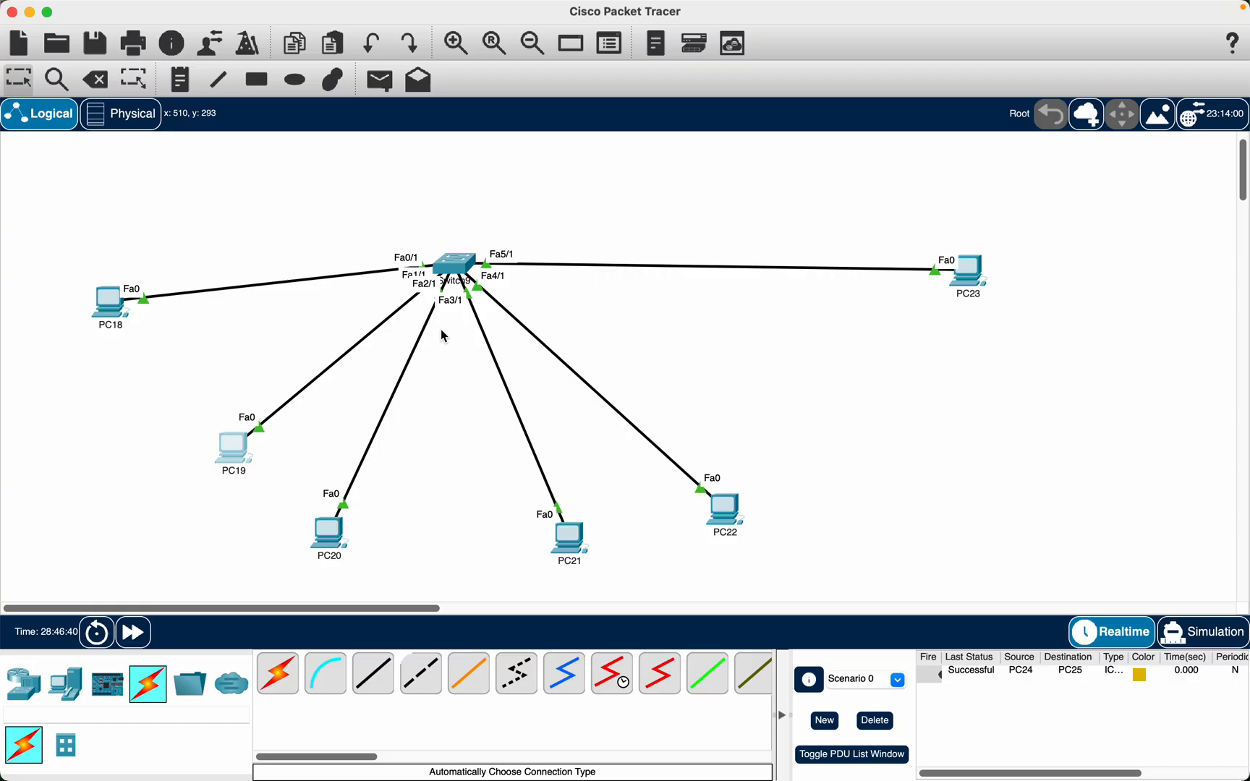
Arrange PC18 to PC23 in a rough ring around Switch9, with PC18 and PC23 above it and PC20 and PC21 below.
{"action": "left_click_drag", "start_coordinate": [100, 275], "coordinate": [309, 159]}
{"action": "left_click_drag", "start_coordinate": [973, 271], "coordinate": [790, 160]}
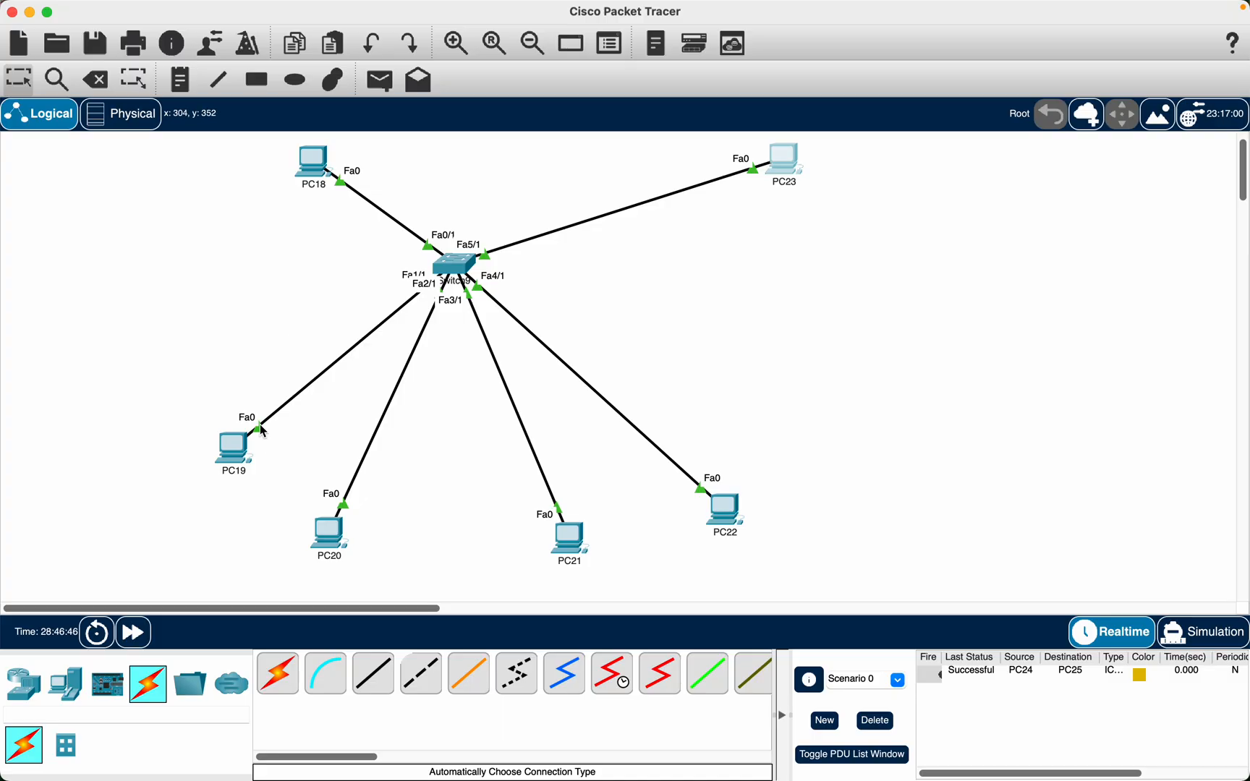
{"action": "left_click_drag", "start_coordinate": [228, 438], "coordinate": [139, 303]}
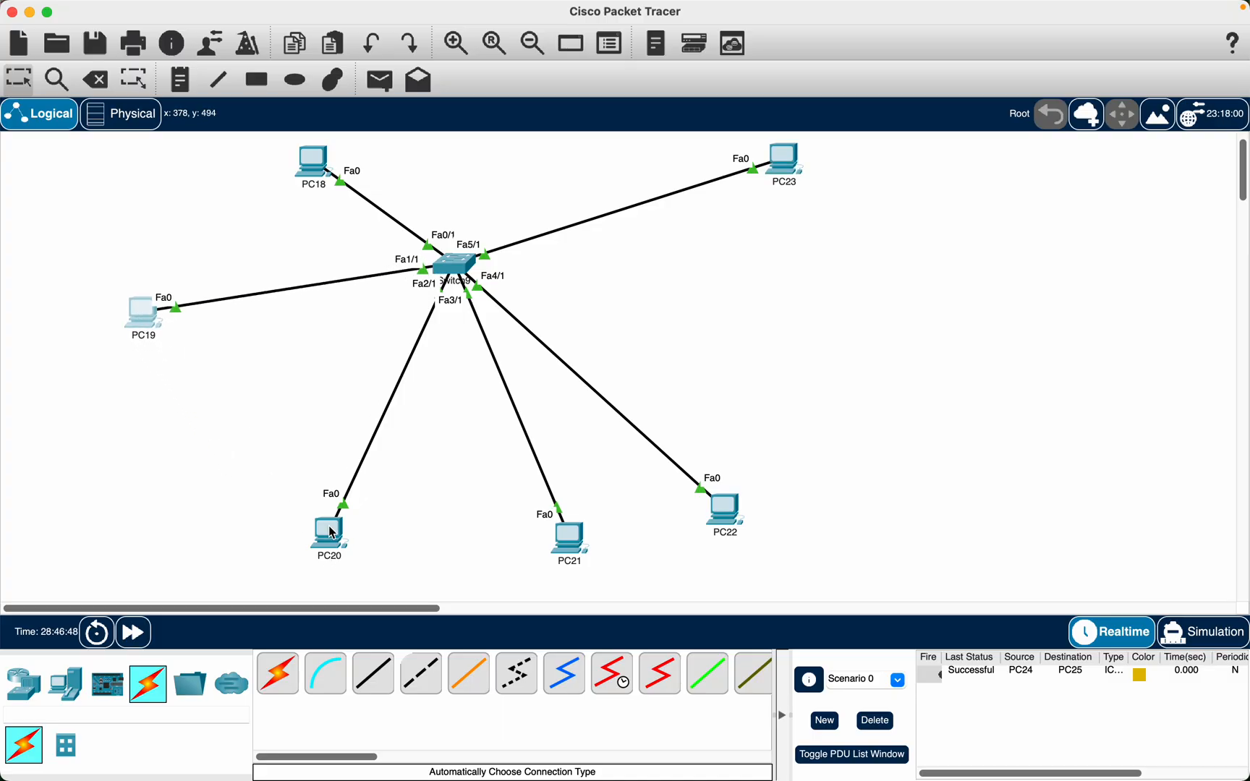
{"action": "left_click_drag", "start_coordinate": [332, 533], "coordinate": [361, 459]}
{"action": "left_click_drag", "start_coordinate": [580, 542], "coordinate": [541, 454]}
{"action": "left_click_drag", "start_coordinate": [734, 506], "coordinate": [806, 371]}
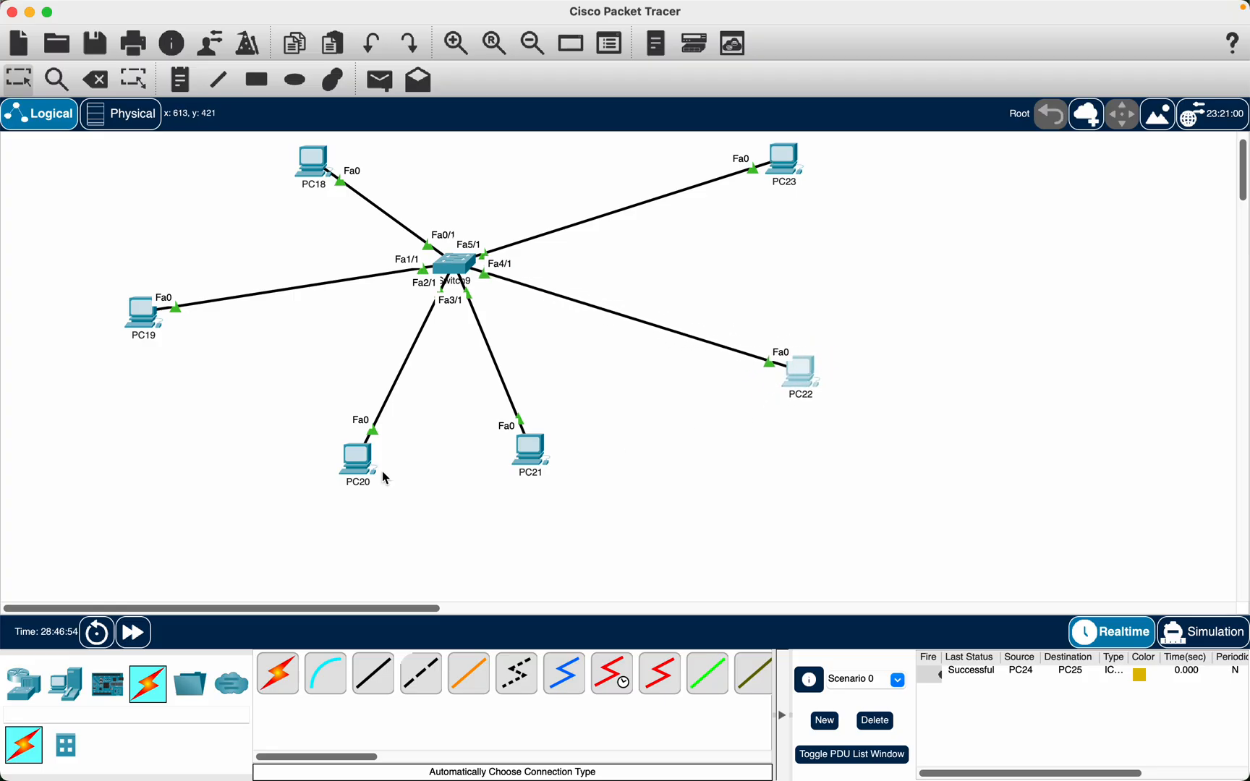
Check the static IPv4 address and subnet mask in PC24's IP configuration, close its window, and return to the switch network.
{"action": "scroll", "coordinate": [369, 508], "scroll_direction": "down", "scroll_amount": 10}
{"action": "scroll", "coordinate": [387, 435], "scroll_direction": "up", "scroll_amount": 1}
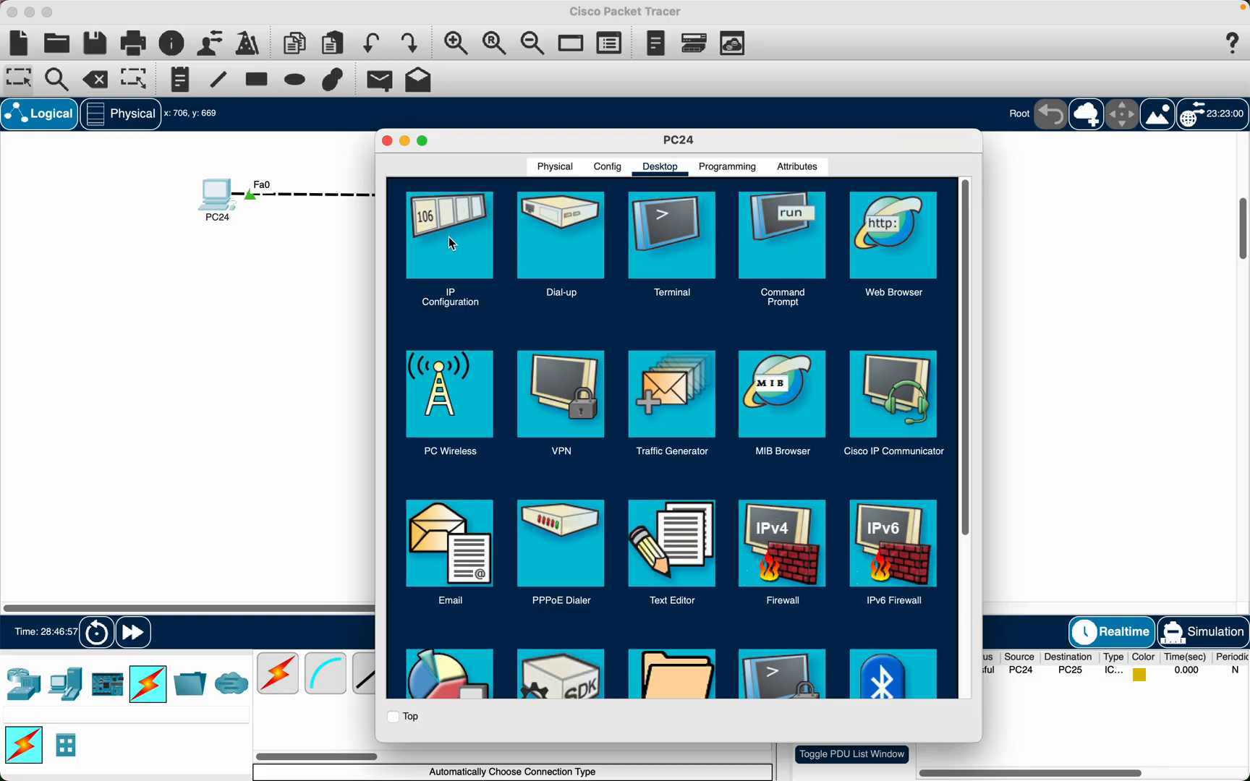
{"action": "left_click", "coordinate": [450, 241]}
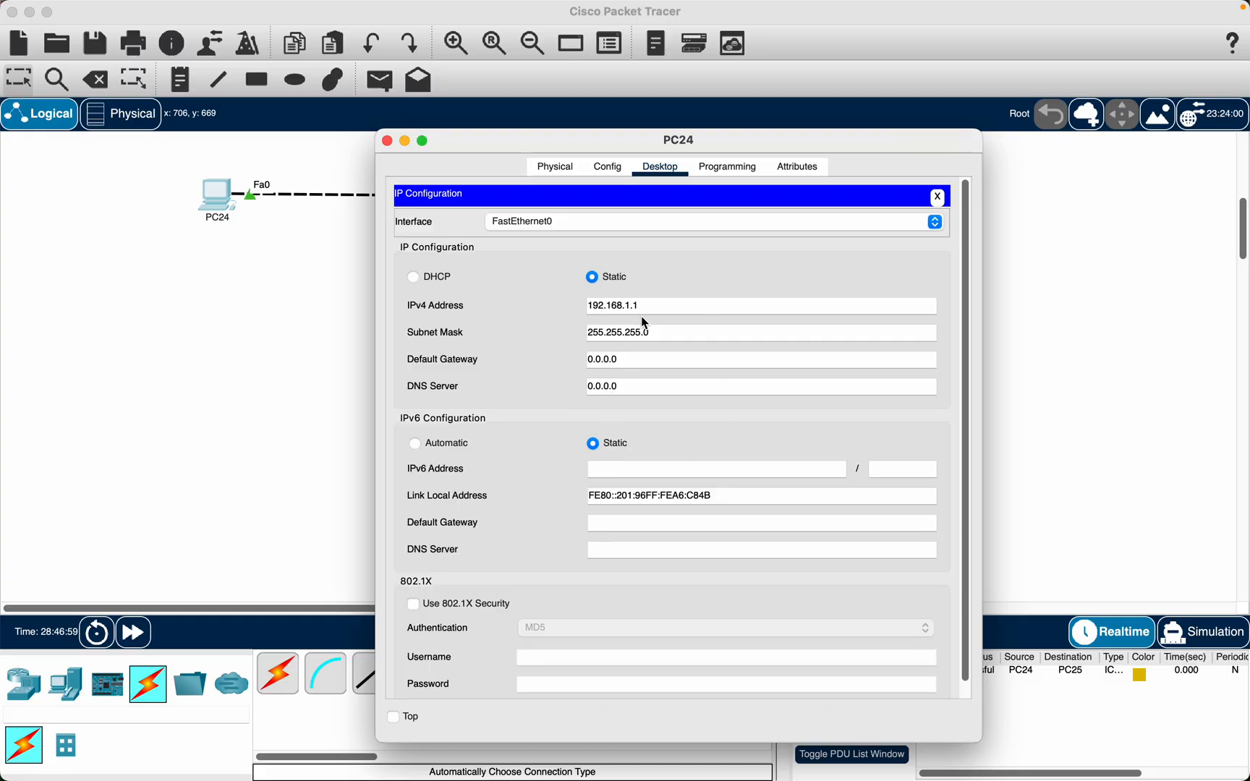
{"action": "left_click", "coordinate": [387, 142]}
{"action": "scroll", "coordinate": [416, 322], "scroll_direction": "up", "scroll_amount": 5}
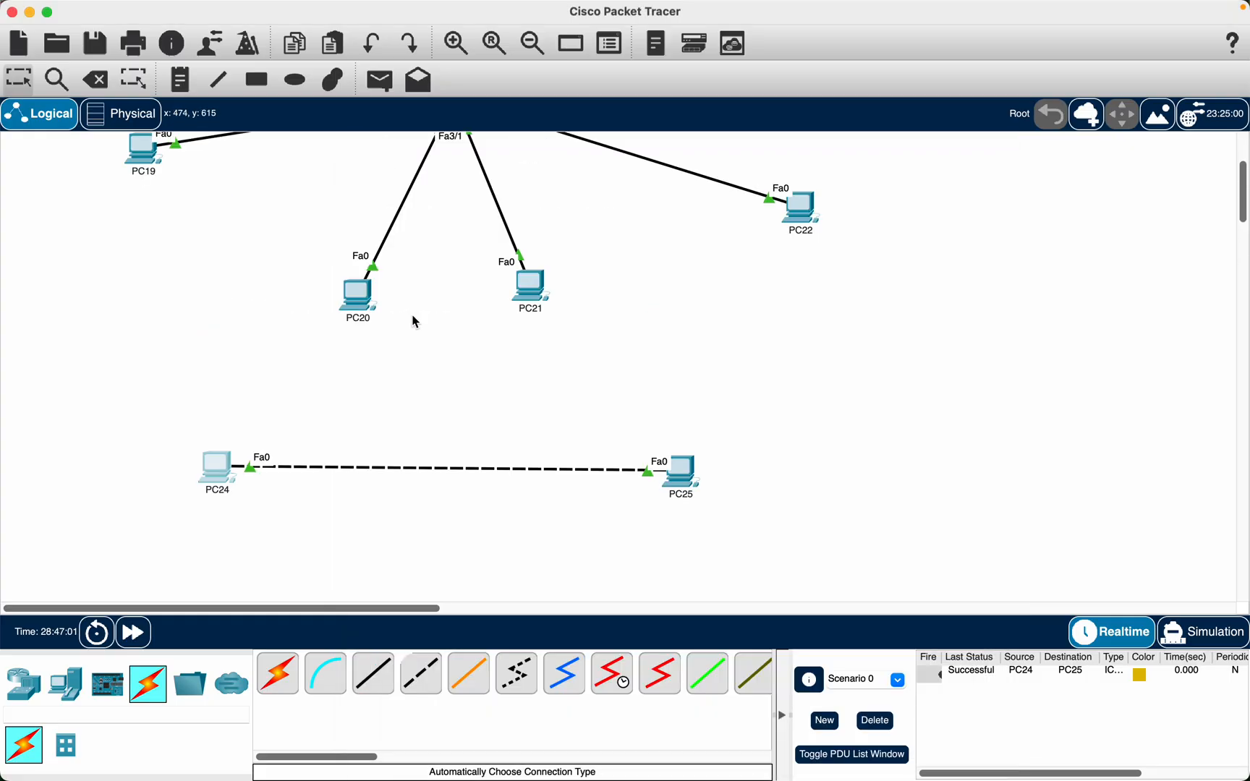
{"action": "scroll", "coordinate": [416, 322], "scroll_direction": "up", "scroll_amount": 3}
{"action": "scroll", "coordinate": [428, 341], "scroll_direction": "up", "scroll_amount": 3}
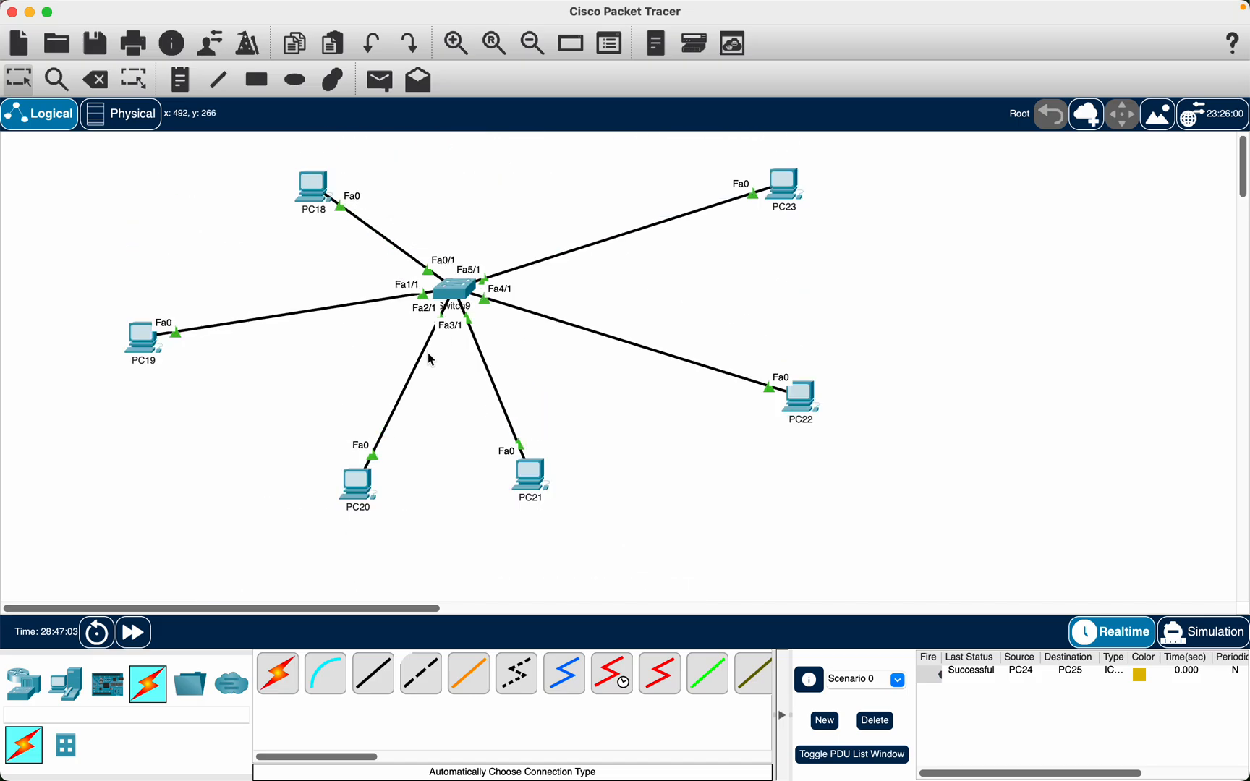
Bring PC23 and PC22 closer to Switch9 and shift PC18 slightly up and to the right.
{"action": "left_click_drag", "start_coordinate": [787, 181], "coordinate": [745, 193]}
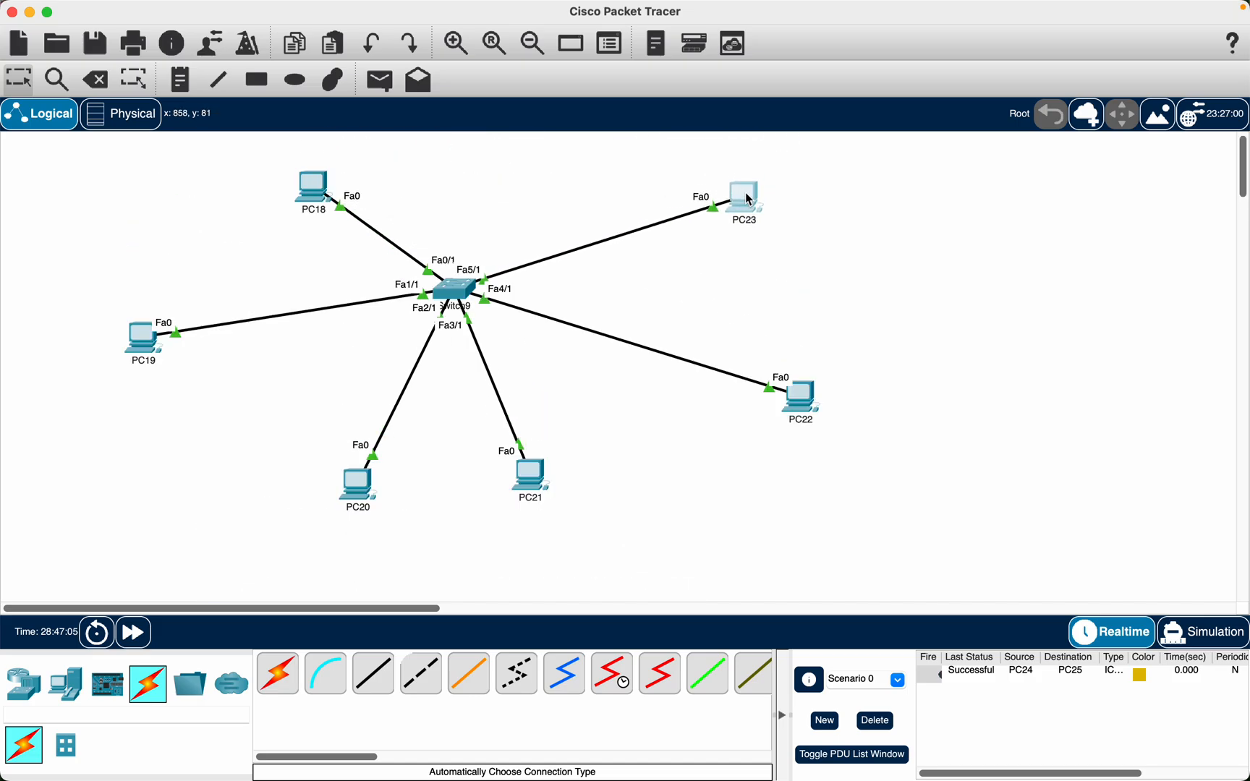
{"action": "left_click_drag", "start_coordinate": [795, 403], "coordinate": [747, 403]}
{"action": "left_click_drag", "start_coordinate": [337, 191], "coordinate": [370, 161]}
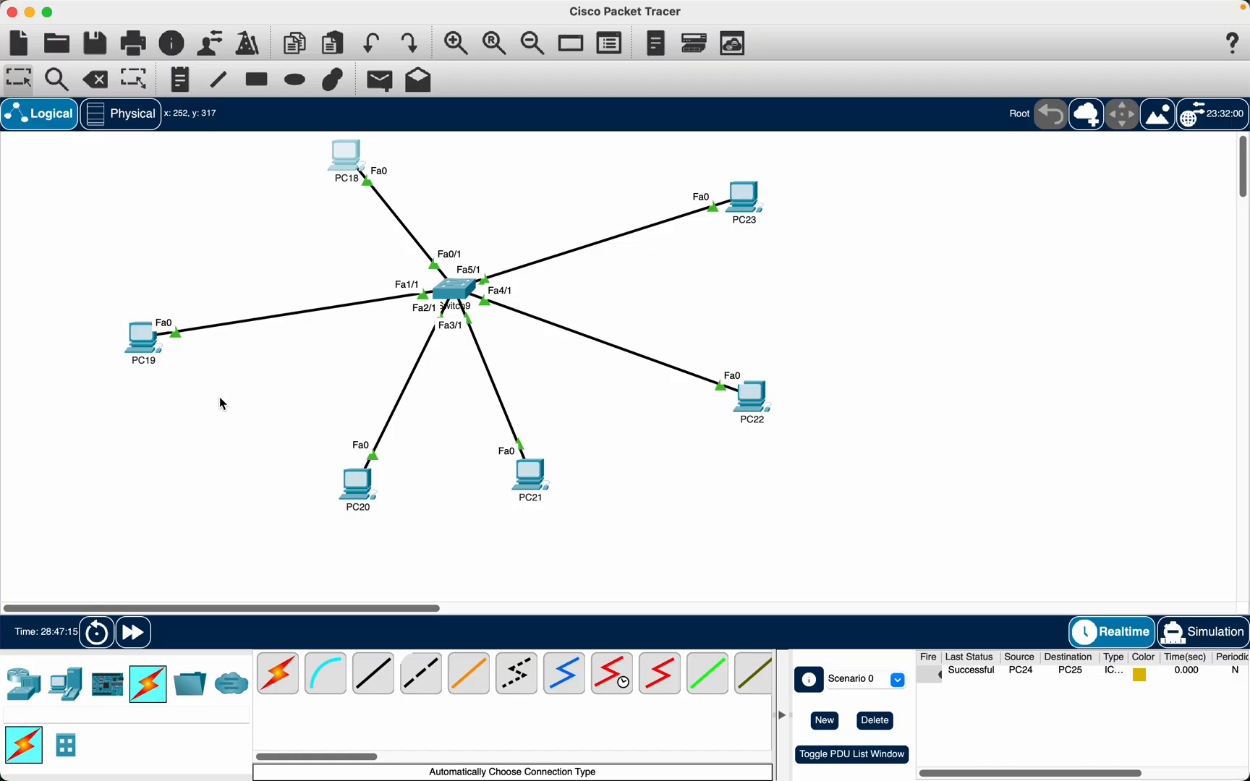
{"action": "scroll", "coordinate": [220, 395], "scroll_direction": "up", "scroll_amount": 1}
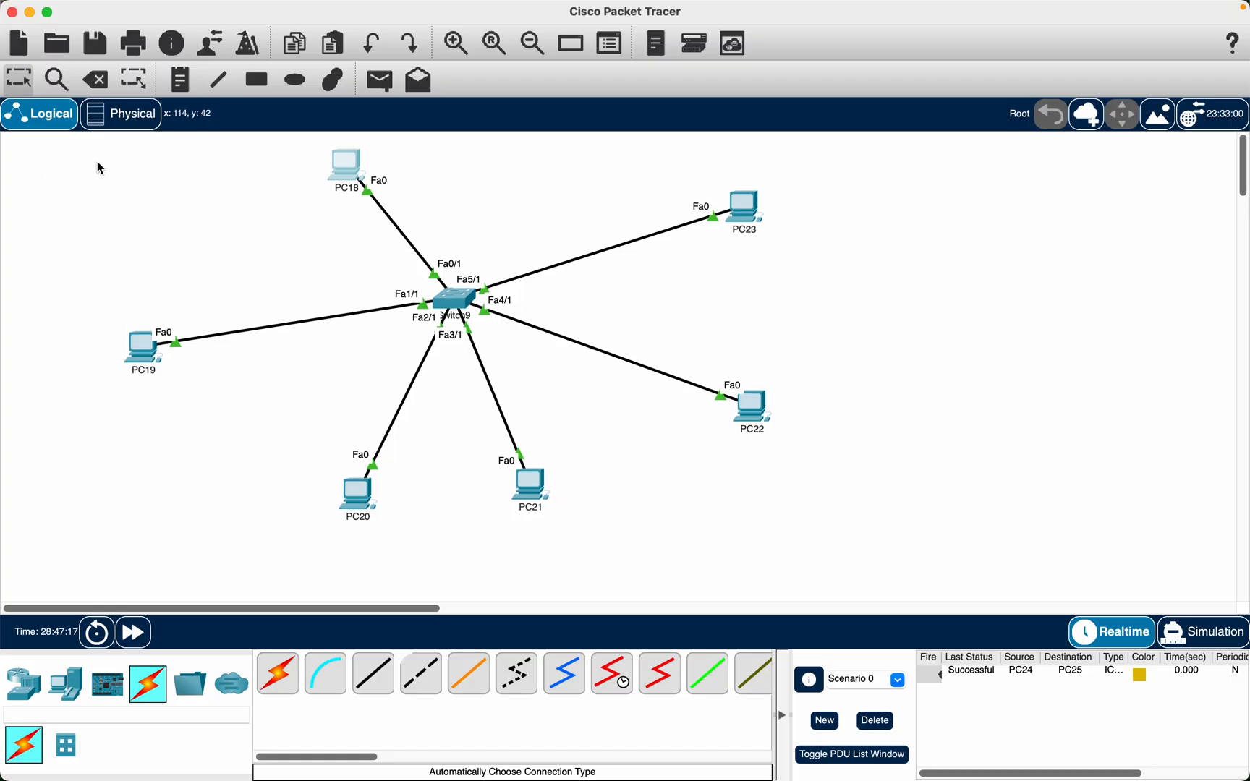
Select Switch9 and its six PCs together to point out the network, clear the selection, and move PC21 farther from PC20.
{"action": "left_click_drag", "start_coordinate": [63, 143], "coordinate": [967, 592]}
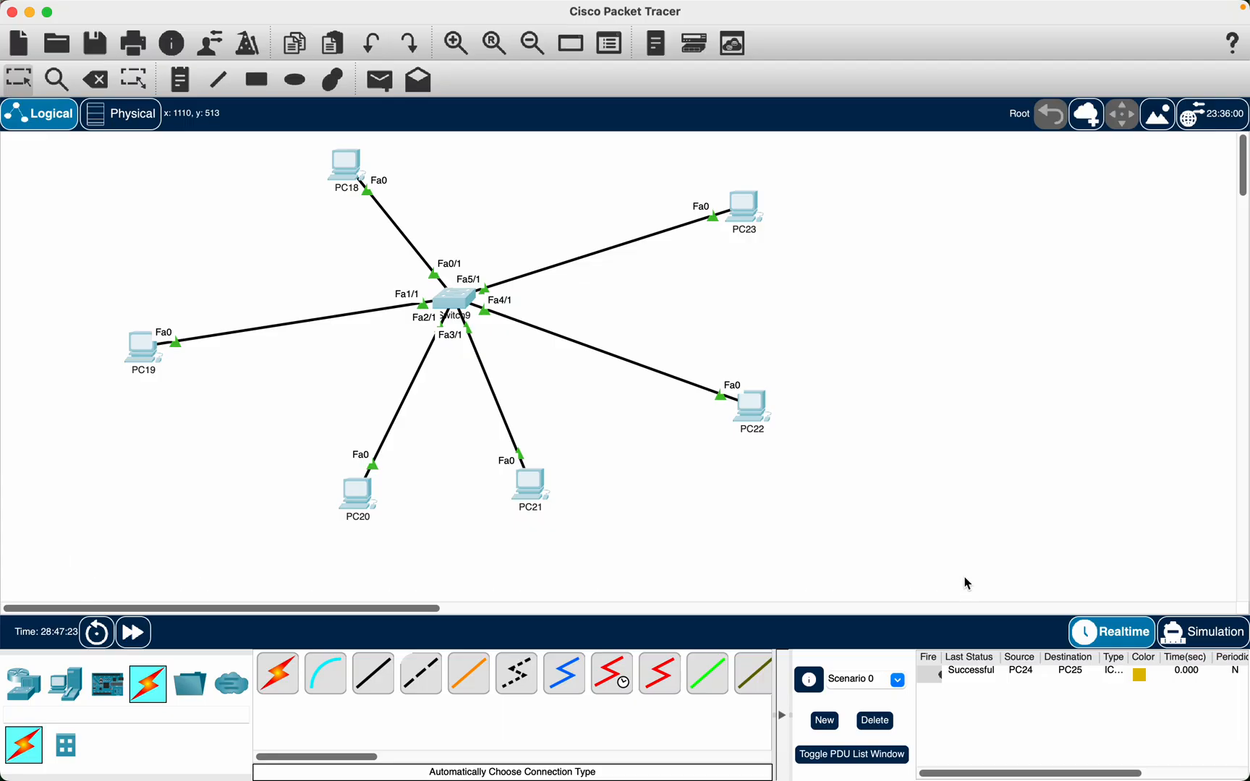
{"action": "left_click", "coordinate": [912, 513]}
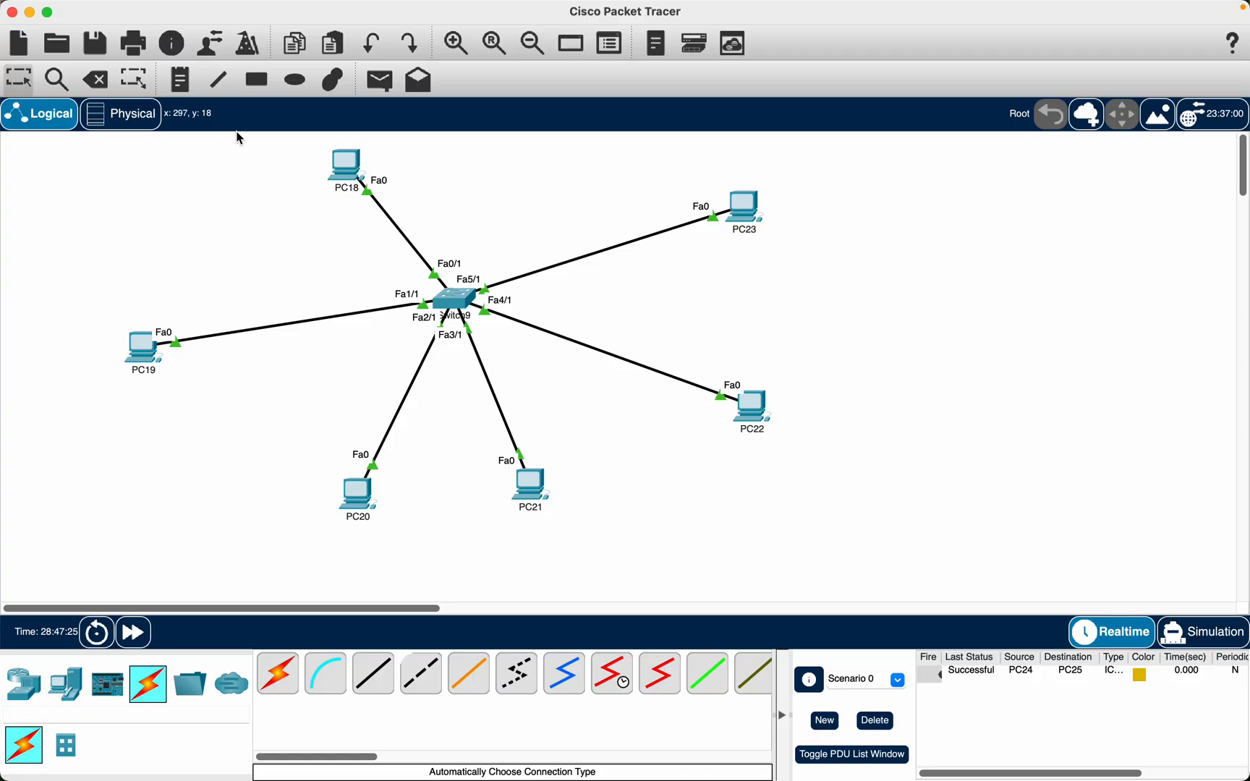
{"action": "left_click_drag", "start_coordinate": [92, 141], "coordinate": [974, 611]}
{"action": "left_click_drag", "start_coordinate": [547, 491], "coordinate": [608, 503]}
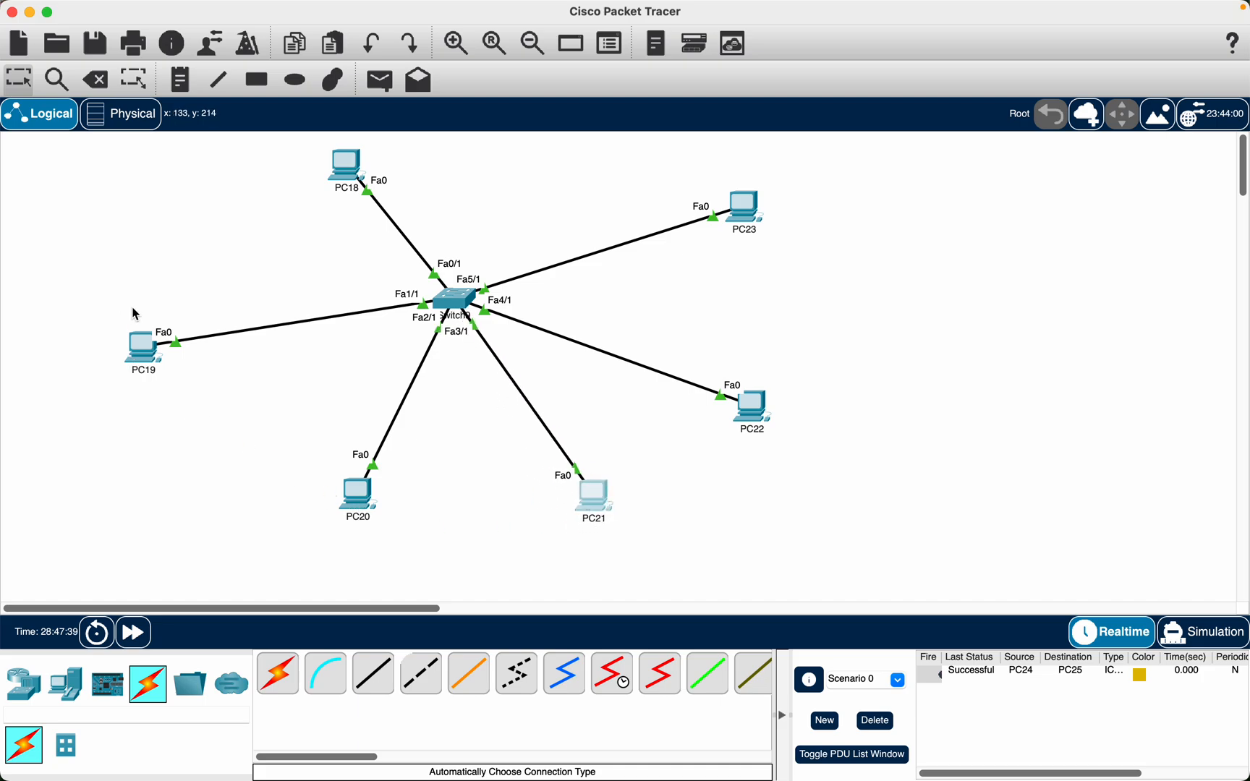
Check the IPv4 address and subnet mask fields in PC19's IP configuration and close its window.
{"action": "left_click", "coordinate": [141, 351]}
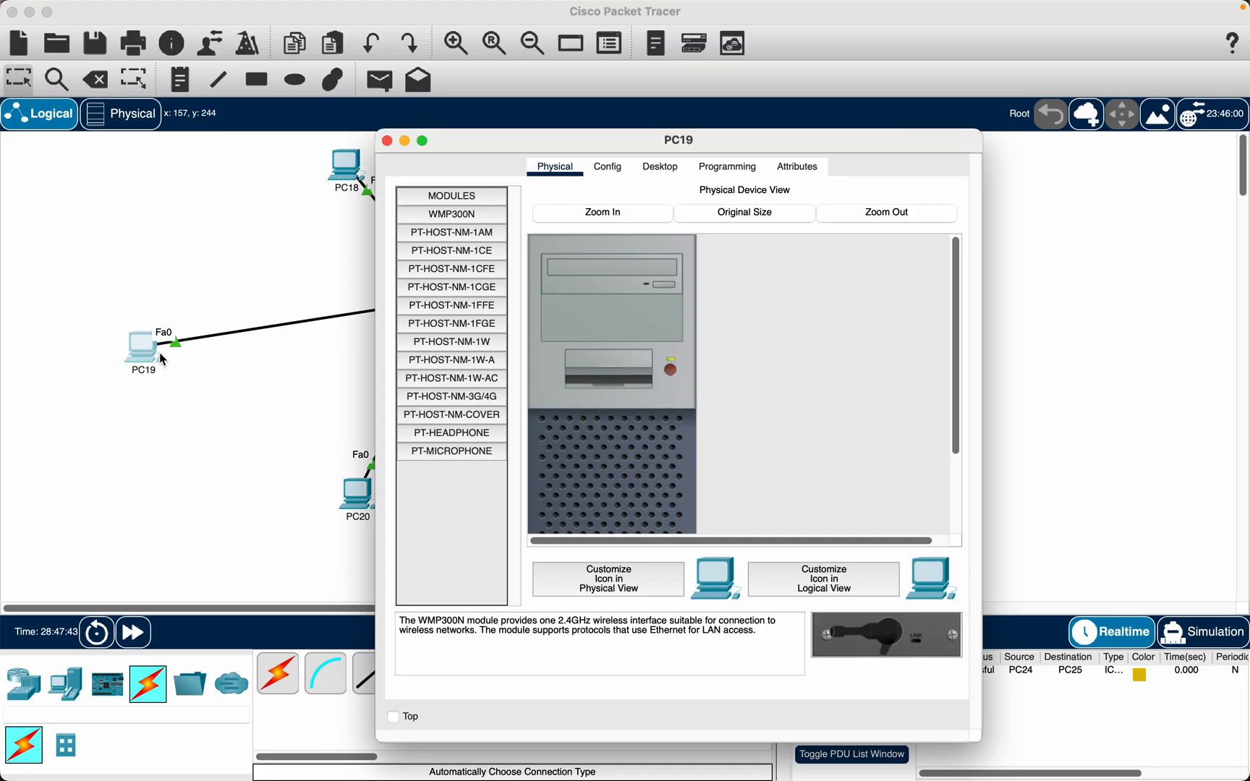
{"action": "left_click", "coordinate": [648, 177]}
{"action": "left_click", "coordinate": [443, 246]}
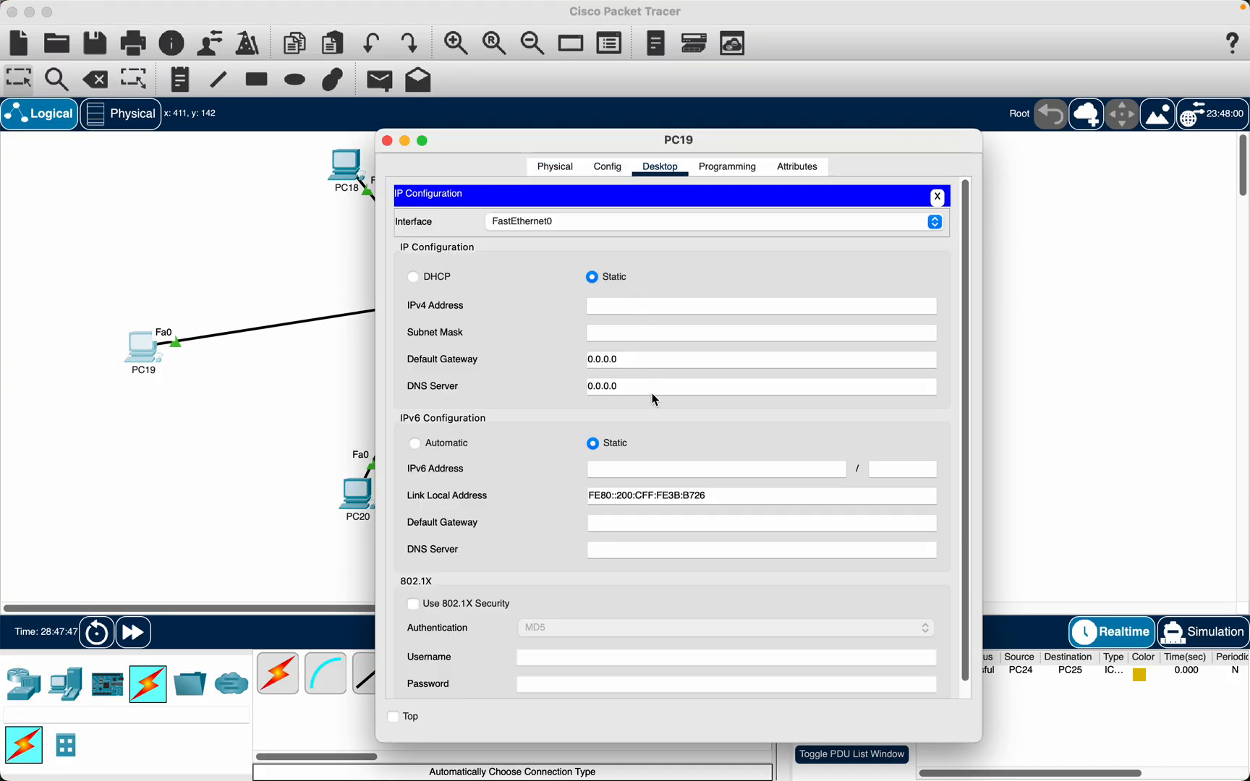
{"action": "left_click", "coordinate": [388, 141]}
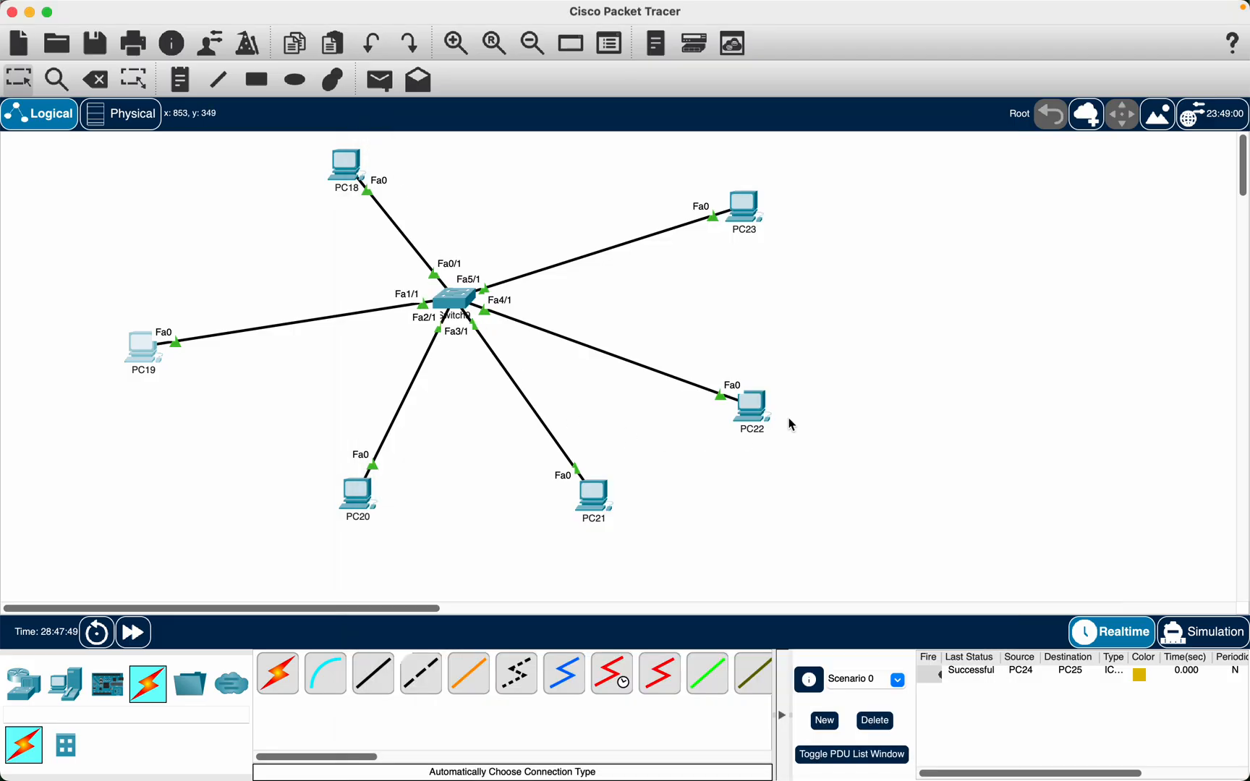
Place a note reading 192.168.10.2 in the empty workspace to the lower right of PC22, and return to the Select tool.
{"action": "scroll", "coordinate": [610, 445], "scroll_direction": "down", "scroll_amount": 3}
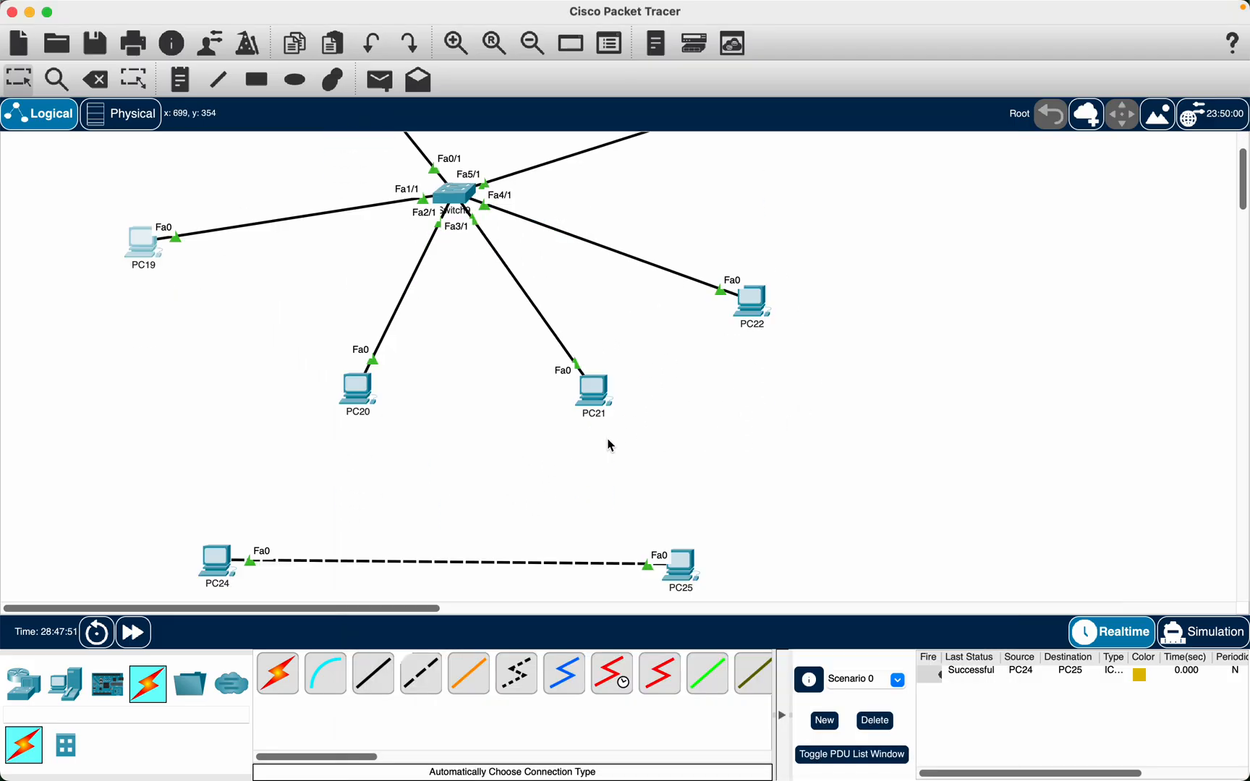
{"action": "left_click", "coordinate": [180, 80]}
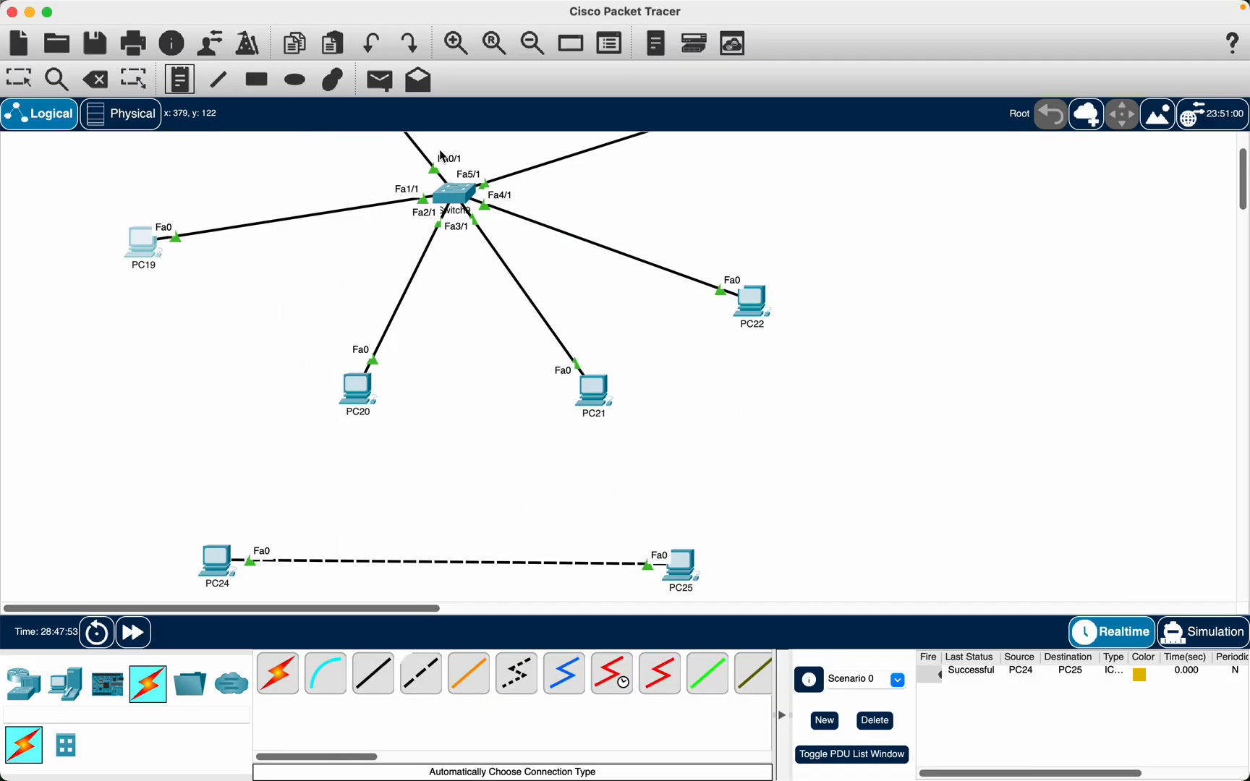
{"action": "left_click", "coordinate": [933, 376]}
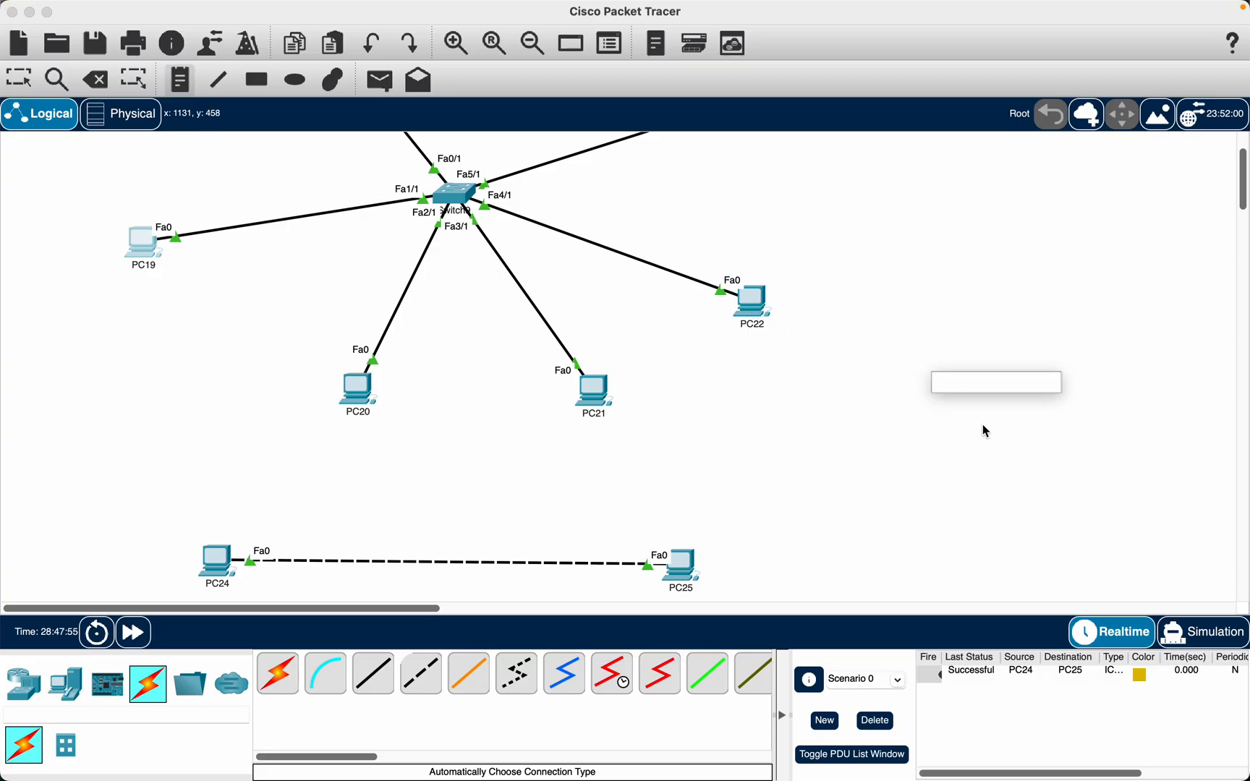
{"action": "type", "text": "192.168."}
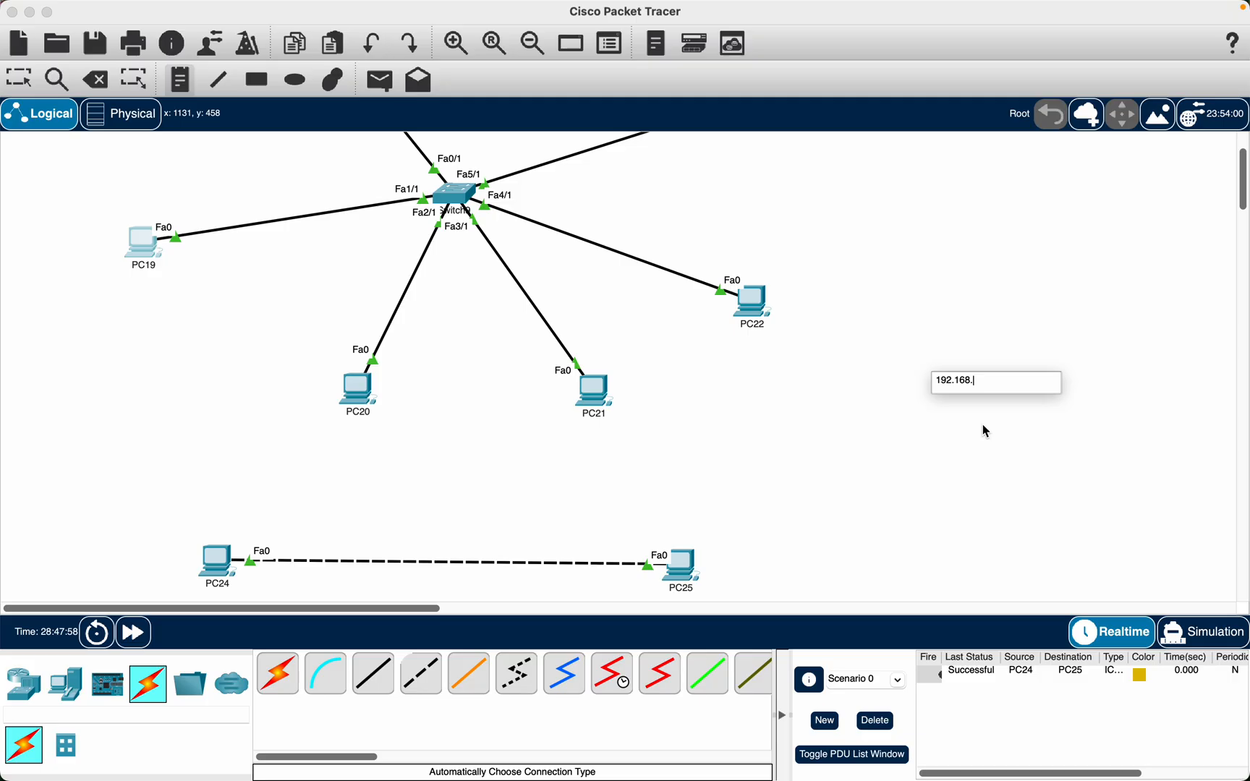
{"action": "type", "text": "10"}
{"action": "type", "text": "."}
{"action": "scroll", "coordinate": [984, 426], "scroll_direction": "up", "scroll_amount": 3}
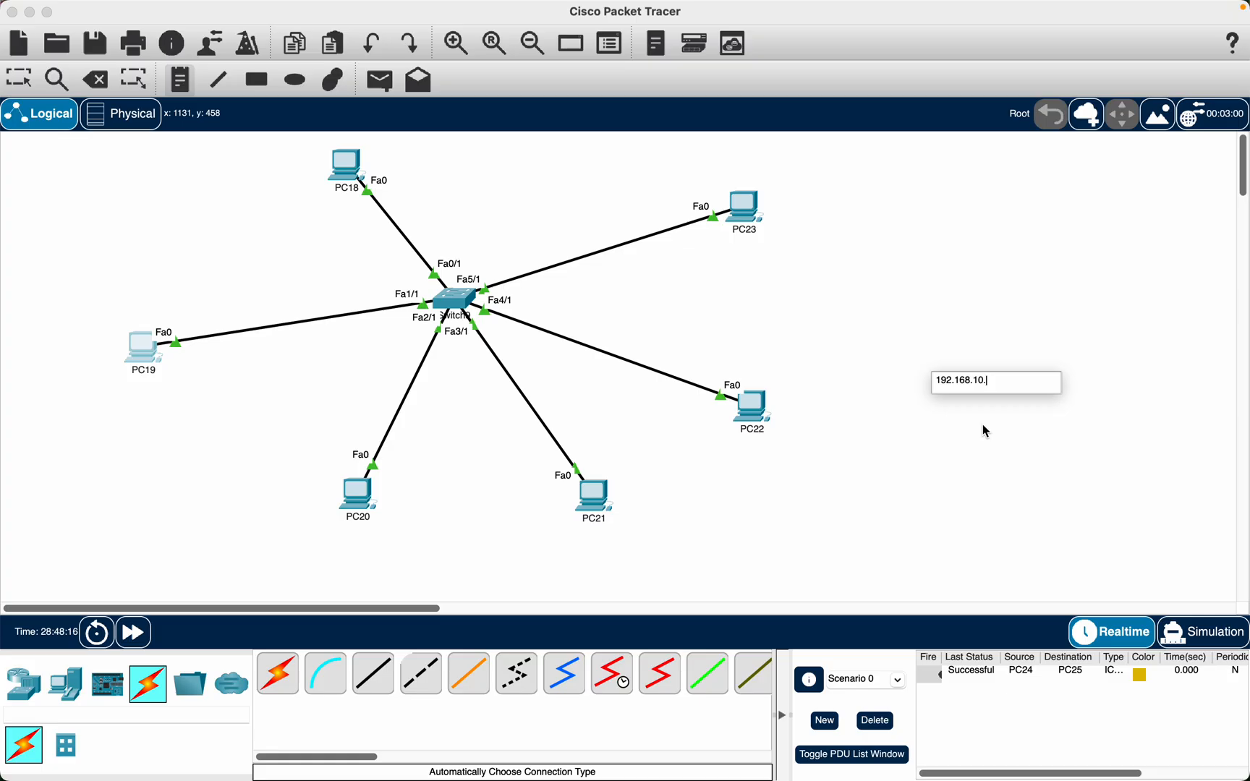
{"action": "type", "text": "2"}
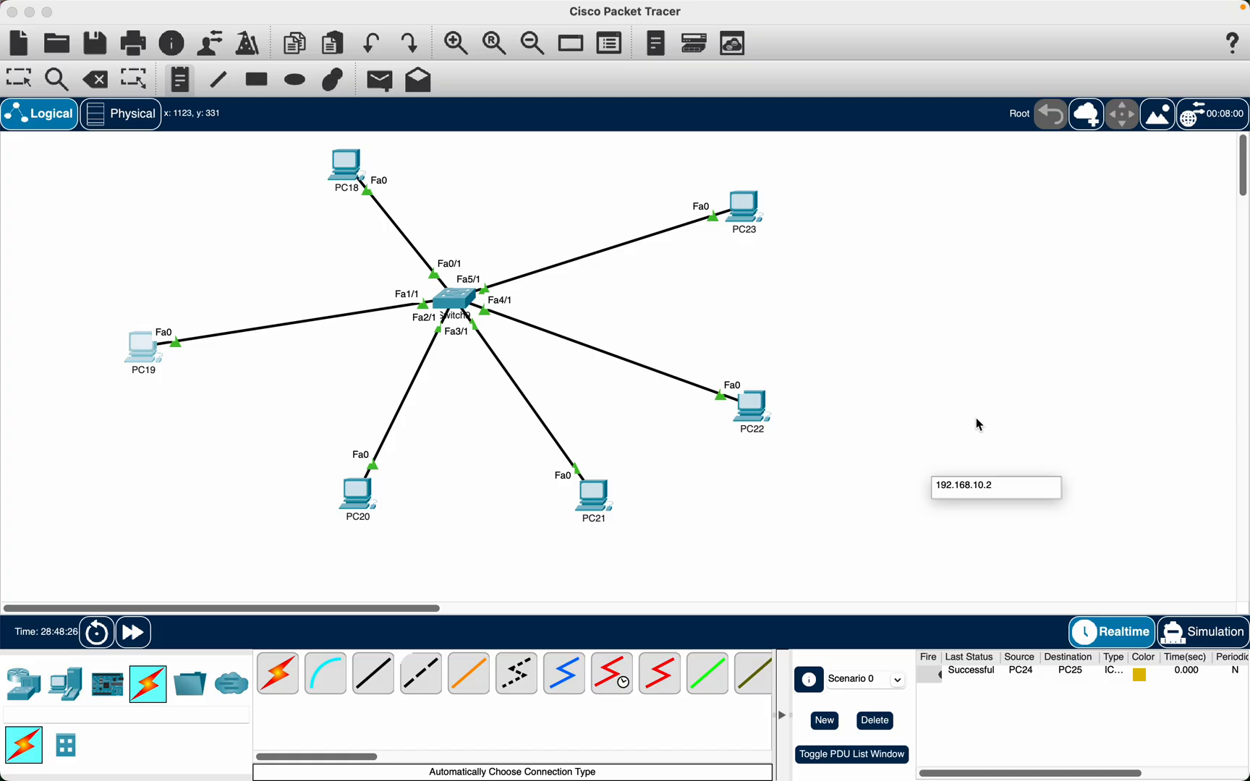
{"action": "left_click", "coordinate": [975, 419]}
{"action": "left_click", "coordinate": [173, 82]}
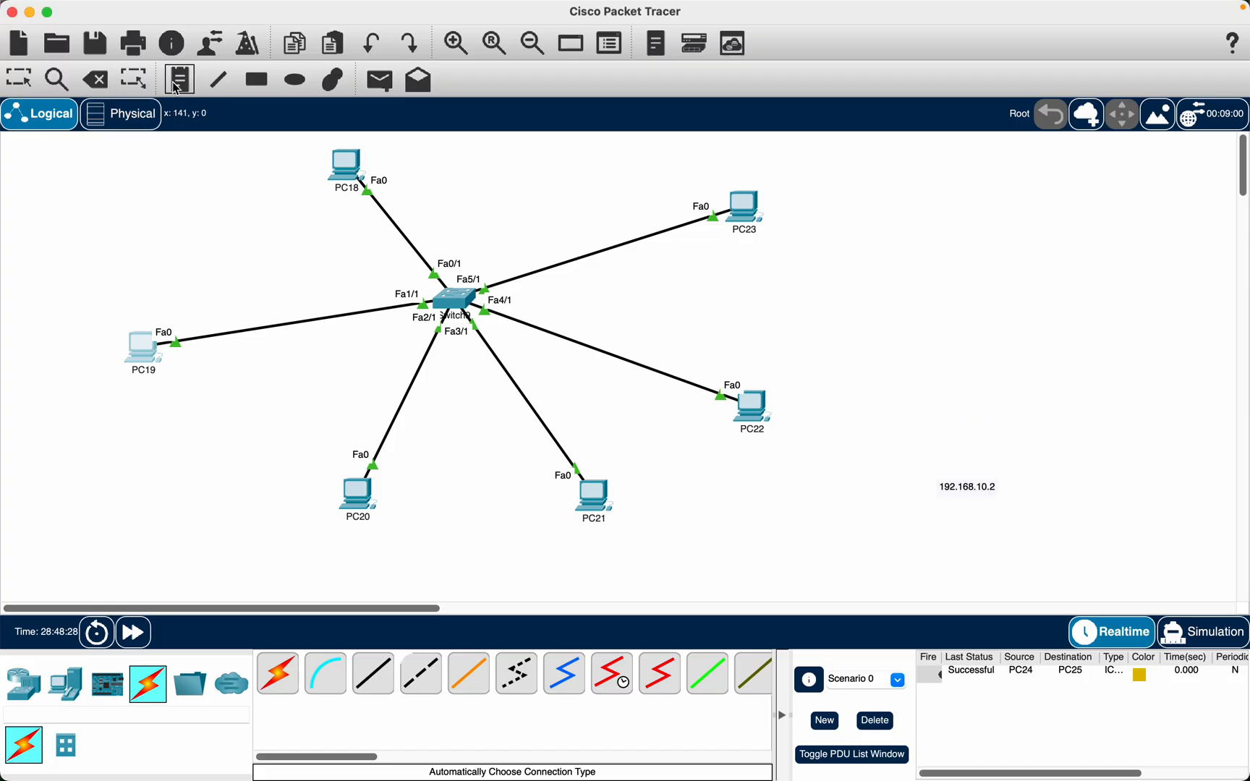
{"action": "left_click", "coordinate": [18, 70]}
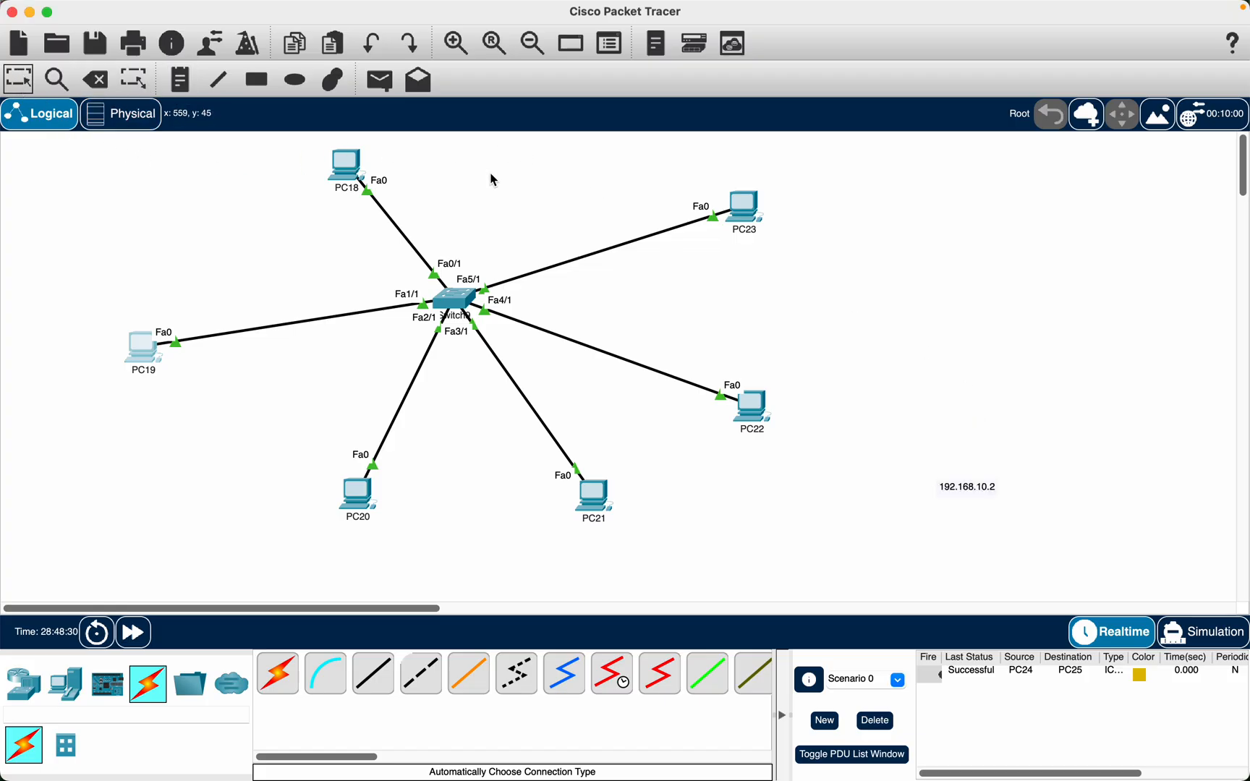